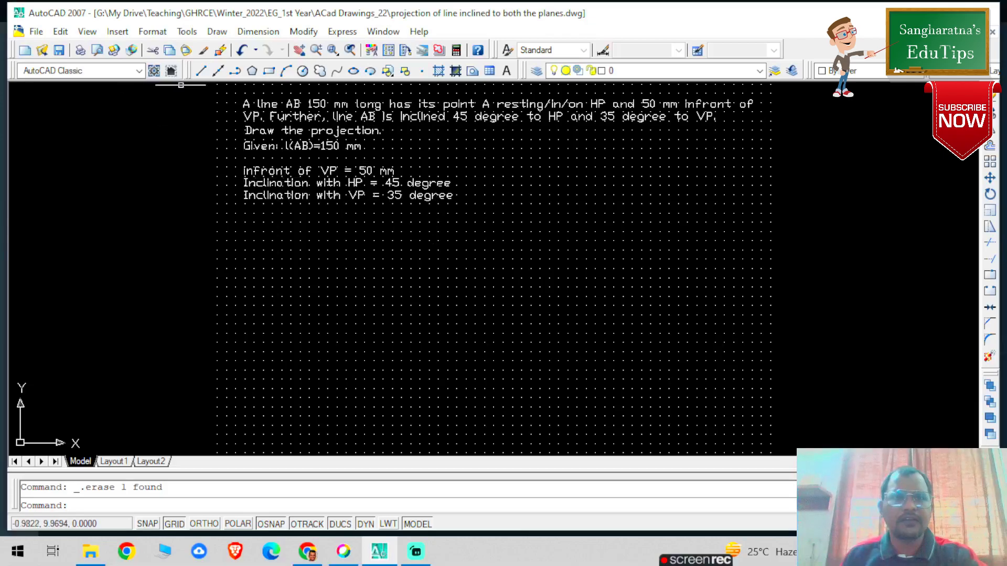
# - Turn on grid snap and draw a horizontal reference line about 8 units long below the problem text
pyautogui.click(200, 72)
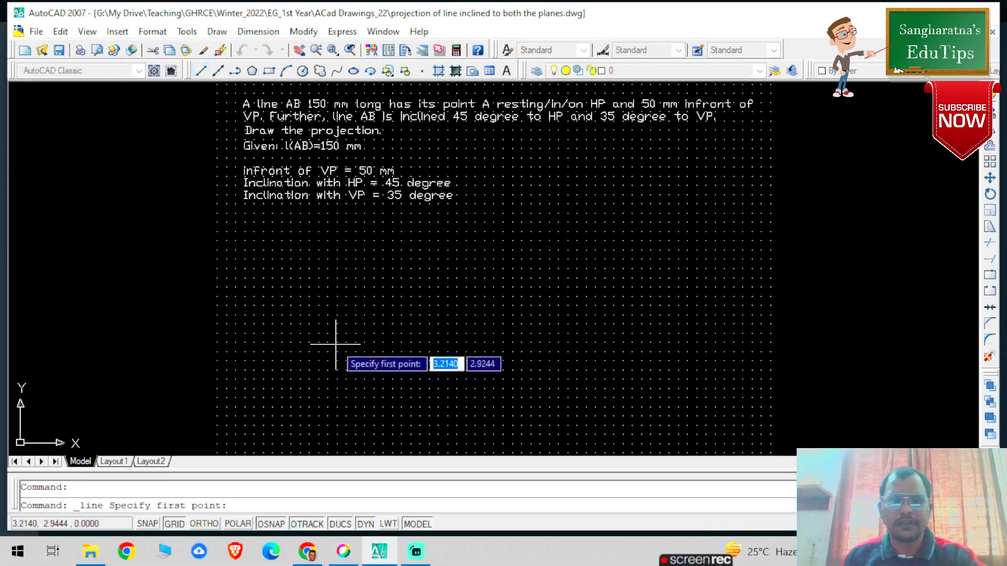
pyautogui.click(148, 524)
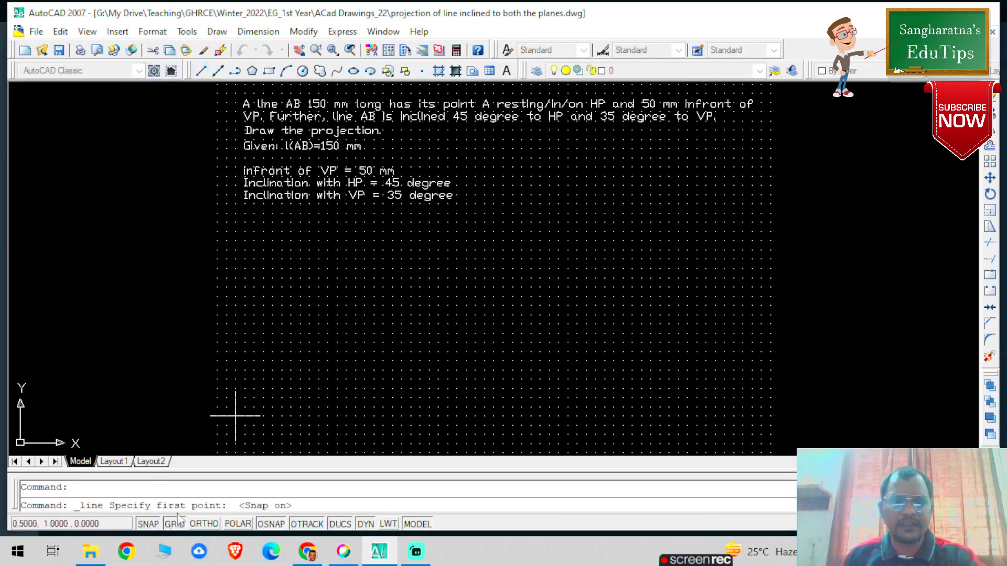
pyautogui.click(346, 332)
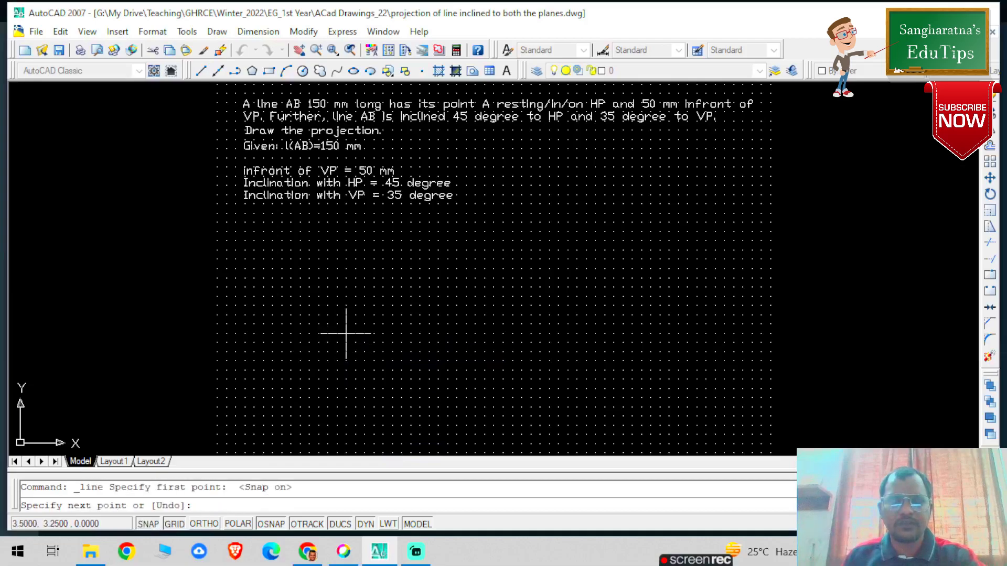
pyautogui.click(641, 333)
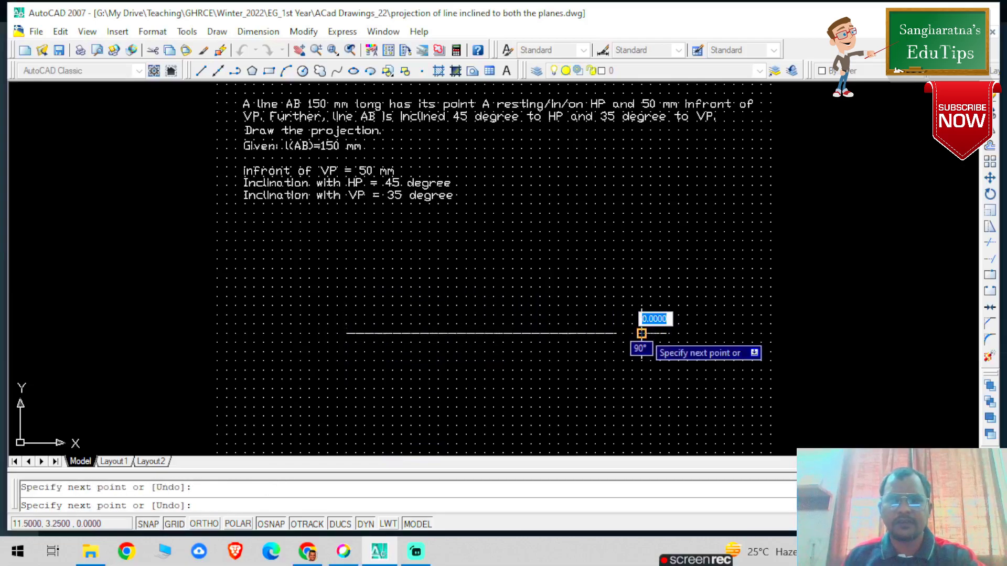
pyautogui.press('Escape')
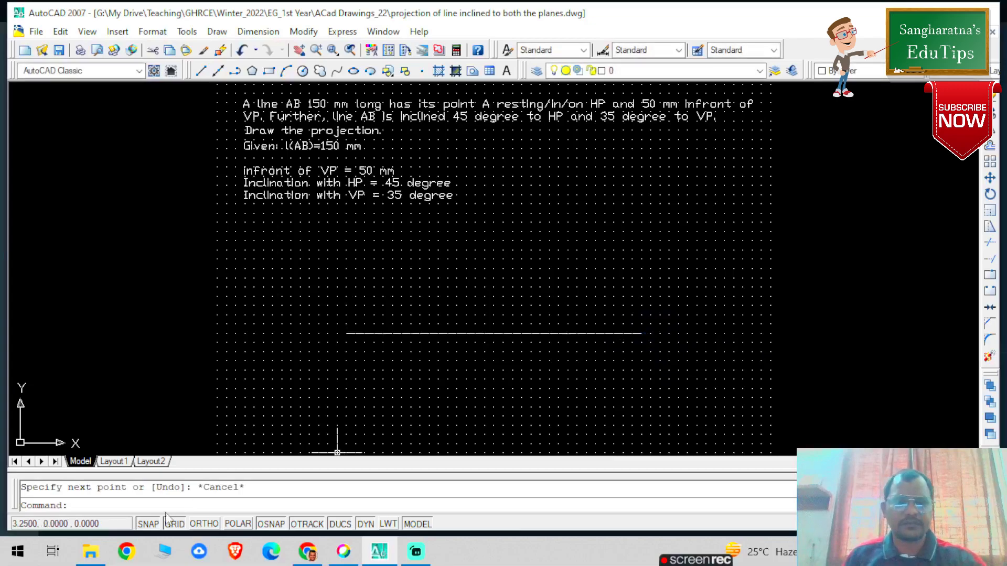
# - Label the ends of the horizontal line X and Y with single-line text 0.2 high at 0 rotation
pyautogui.write('dtext')
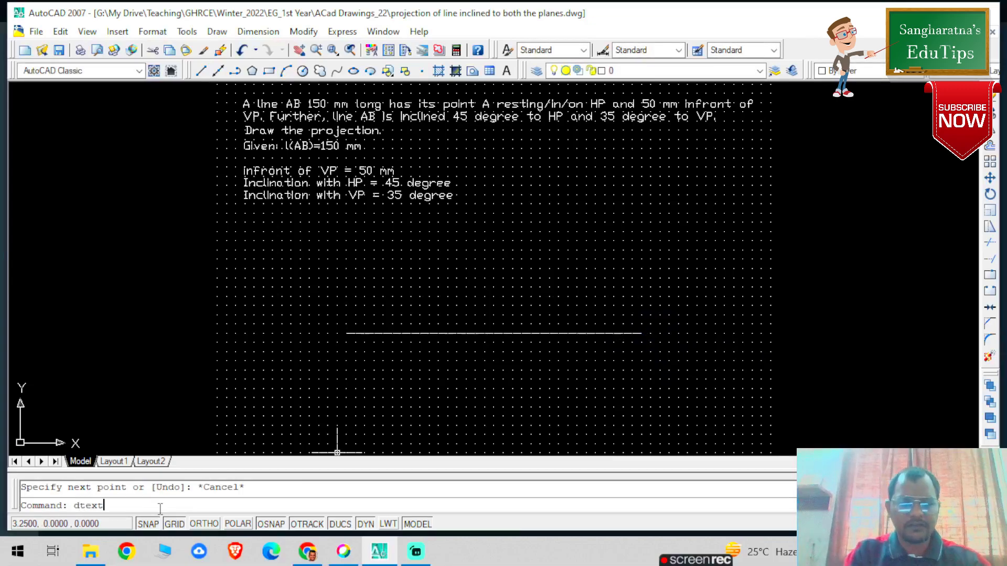
pyautogui.press('Return')
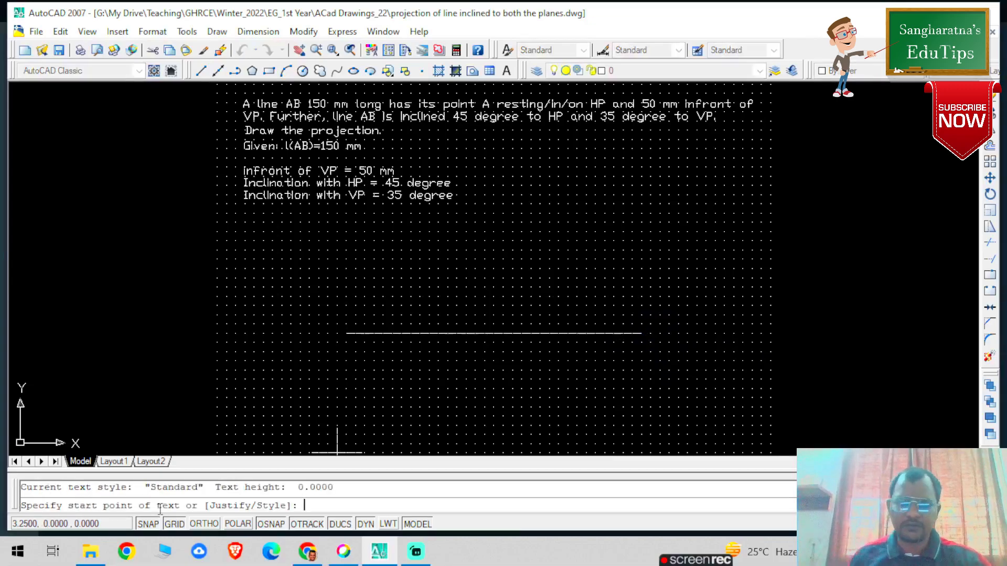
pyautogui.click(292, 316)
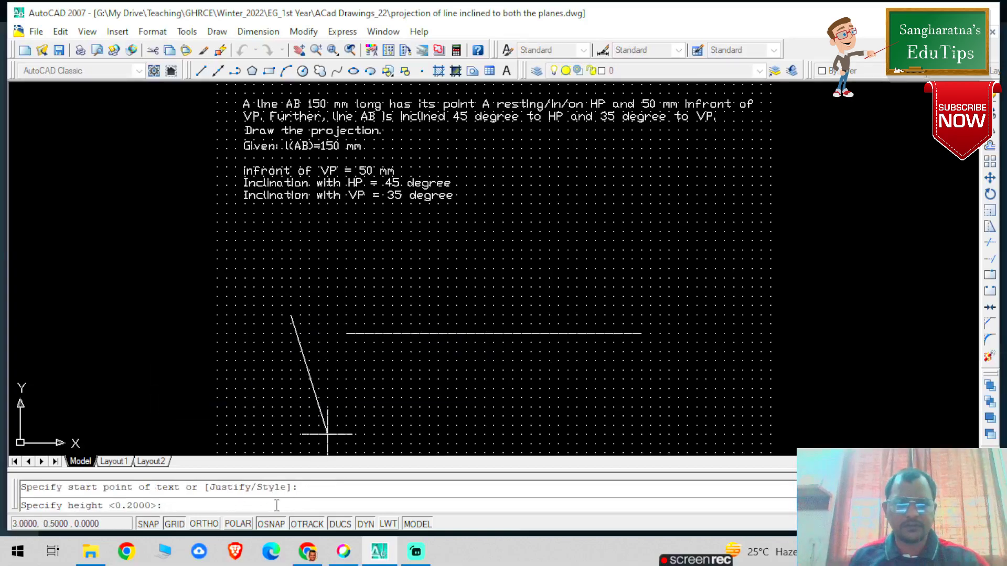
pyautogui.write('0.2')
pyautogui.press('Return')
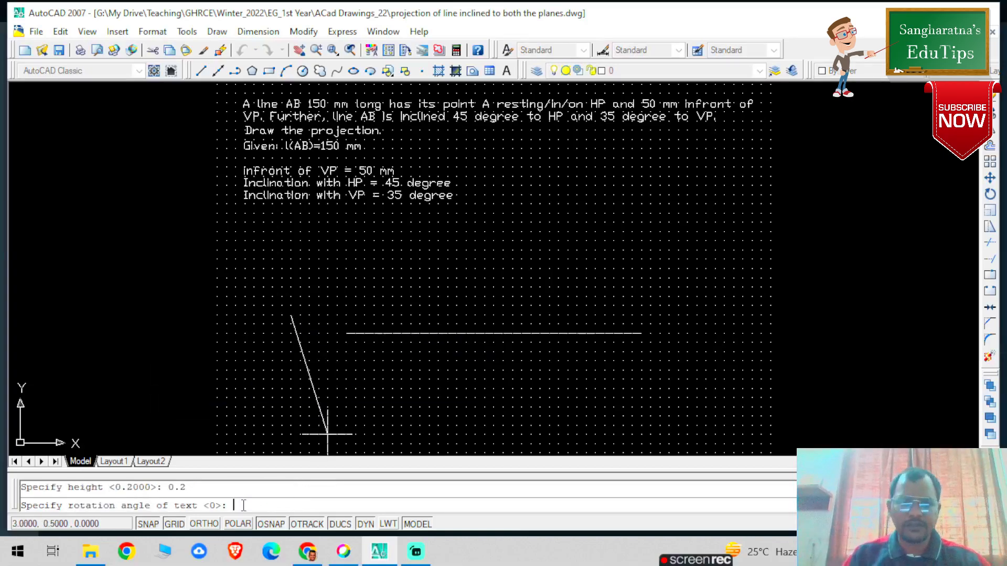
pyautogui.write('0')
pyautogui.press('Return')
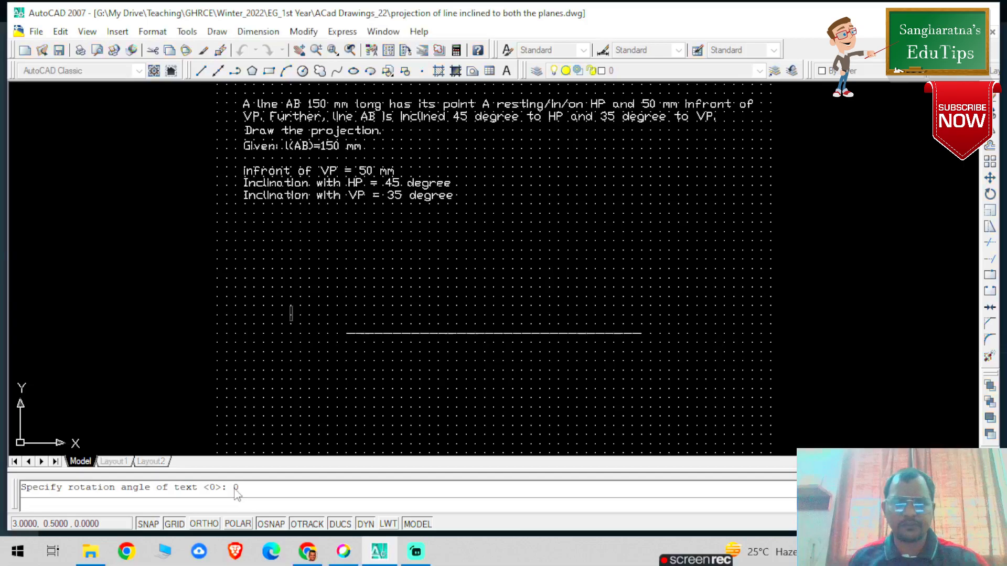
pyautogui.click(337, 333)
pyautogui.write('X')
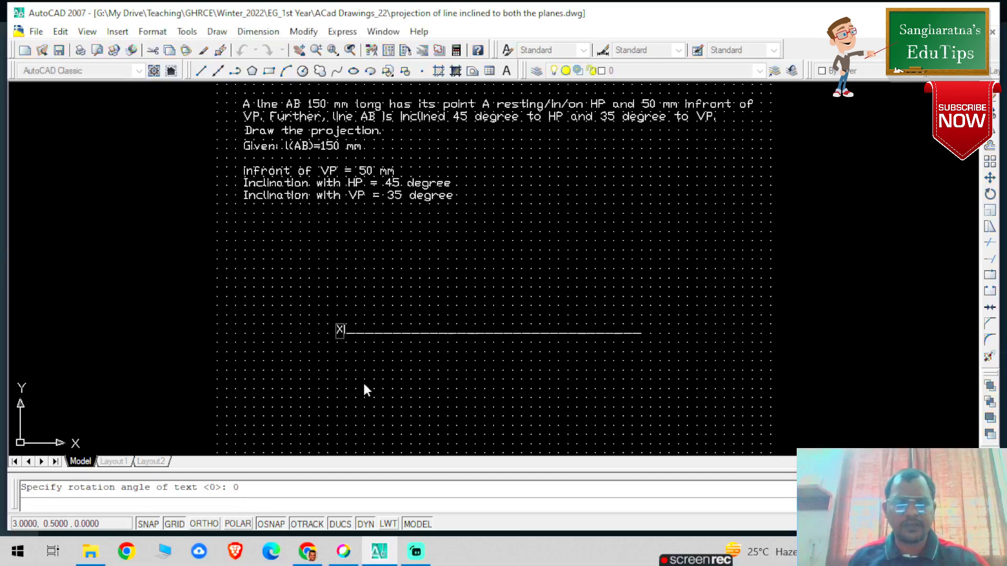
pyautogui.click(644, 330)
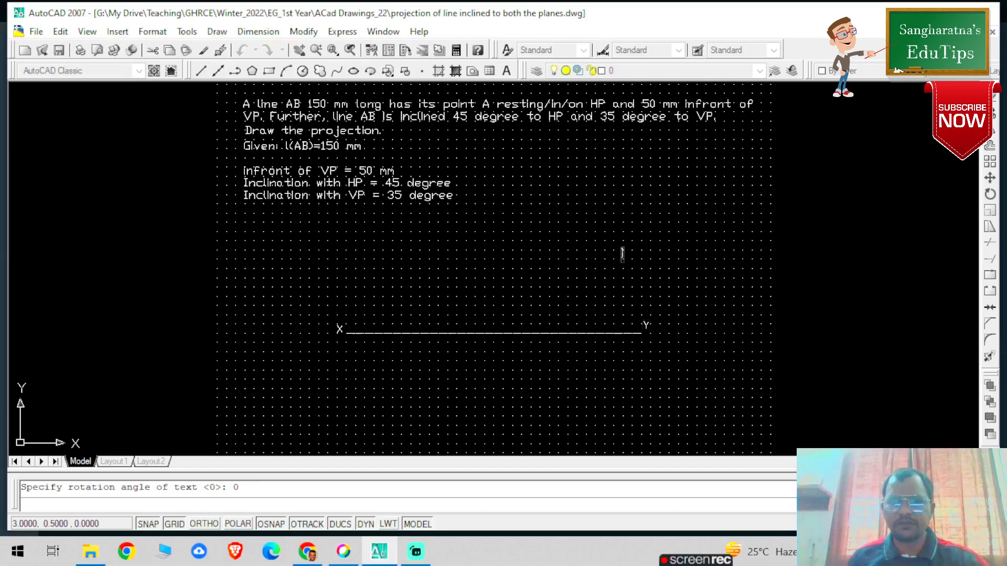
# - Add the text VP and FV above the line near its Y end, and HP and TV below it
pyautogui.write('VP')
pyautogui.press('Return')
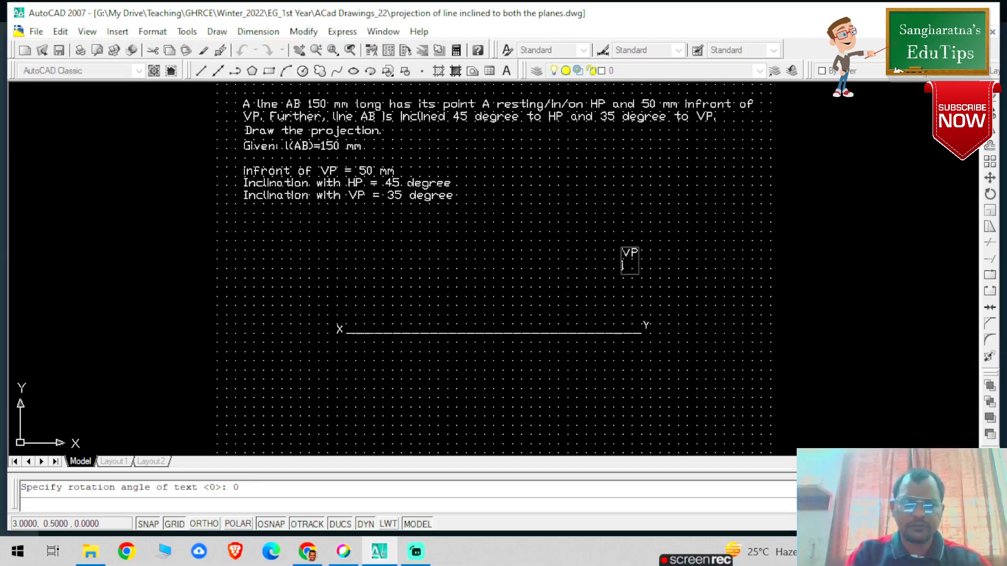
pyautogui.click(622, 369)
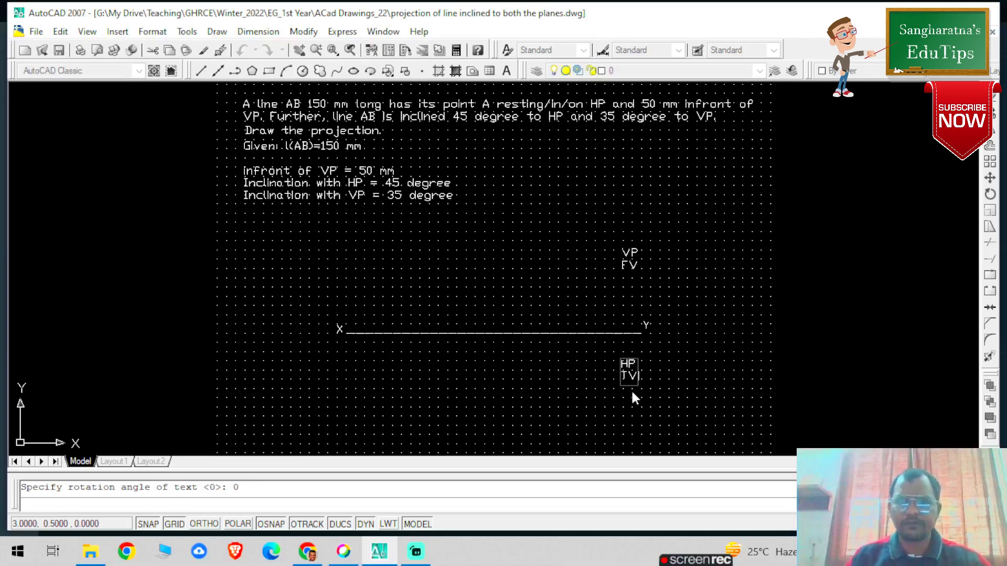
# - Add a credit text below the HP and TV labels with the author's name and GHRCE, Nagpur, and finish the text
pyautogui.click(660, 406)
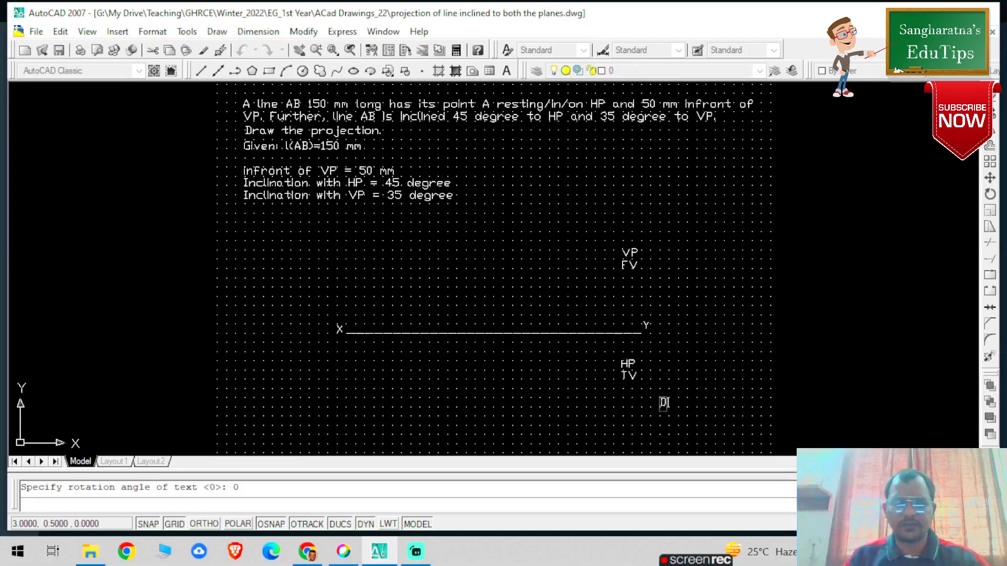
pyautogui.write('Dr. Sangharatna')
pyautogui.press('Return')
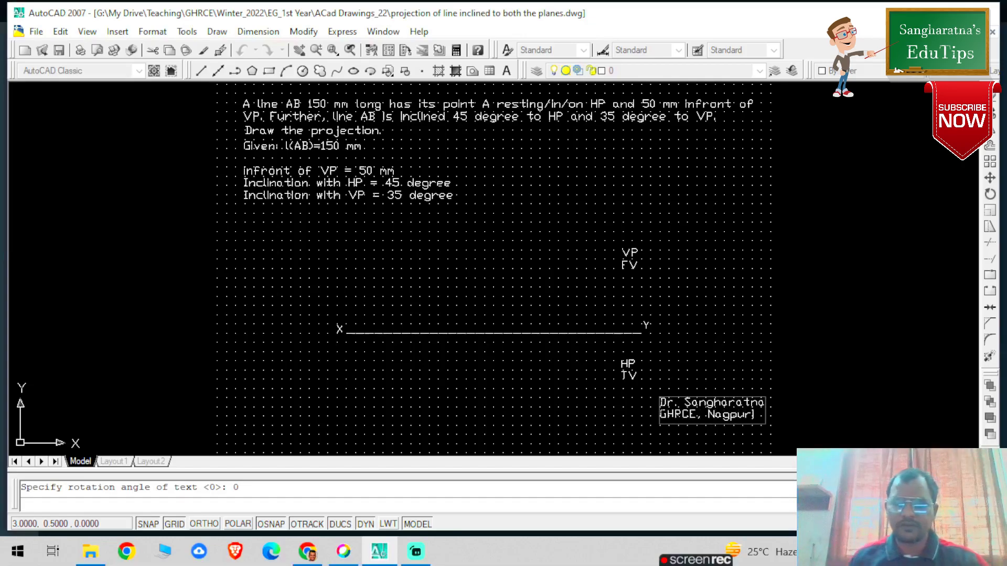
pyautogui.press('Return')
pyautogui.press('Return')
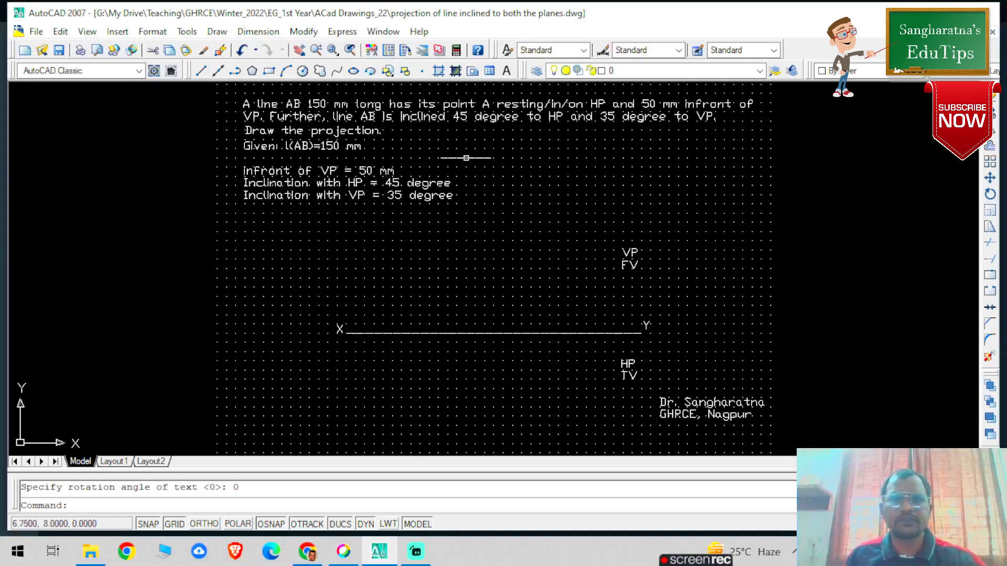
# - Draw a vertical line about 2.25 units long crossing the XY line about 1.5 units from its X end
pyautogui.click(202, 71)
pyautogui.click(401, 304)
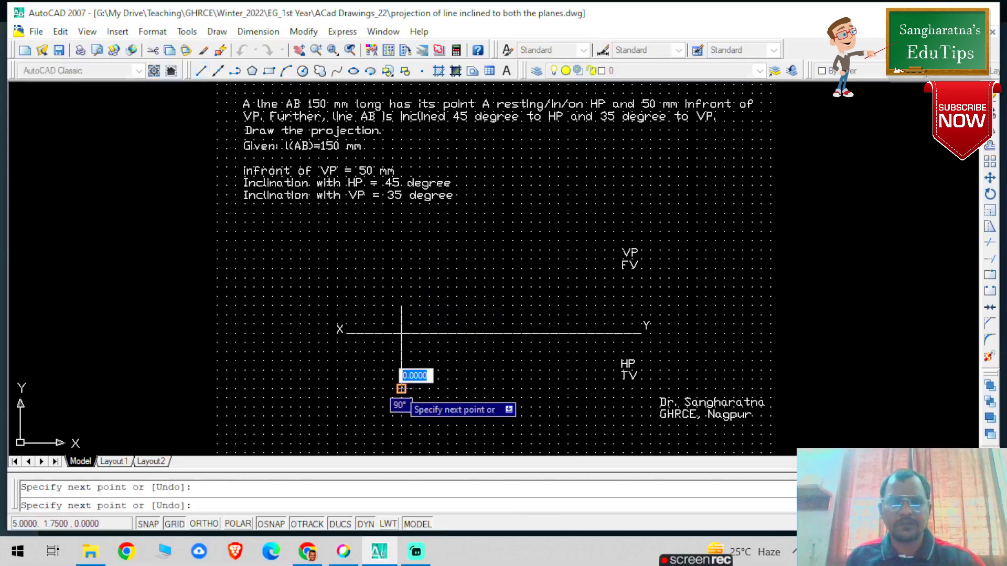
pyautogui.press('Escape')
# - Change the colour of the vertical line to cyan
pyautogui.click(402, 315)
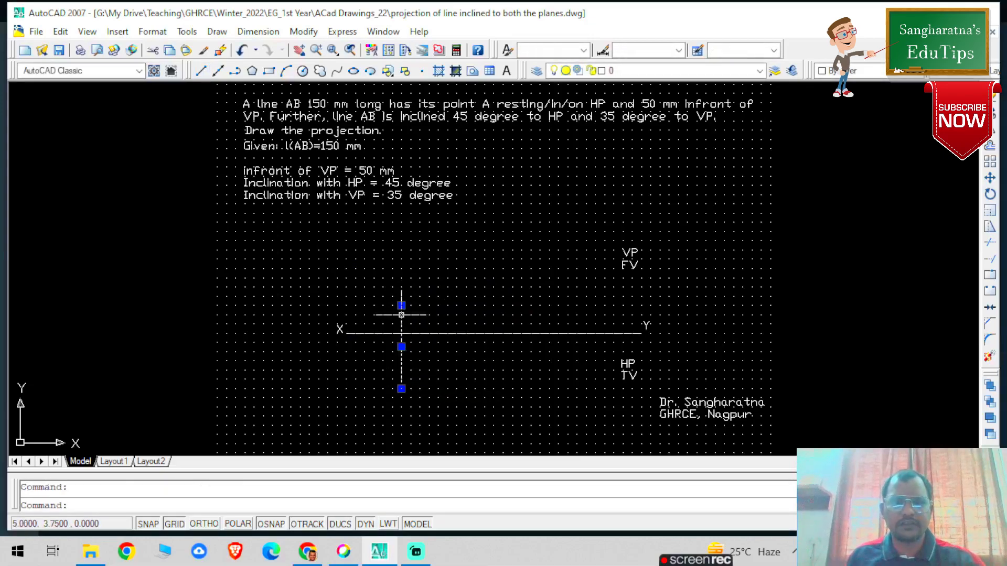
pyautogui.click(872, 71)
pyautogui.click(862, 143)
pyautogui.press('Escape')
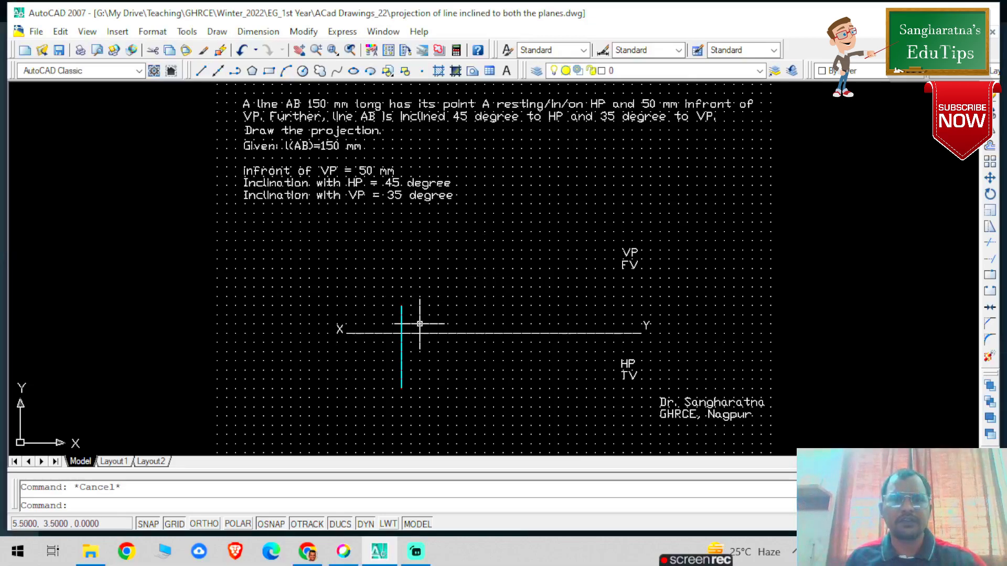
# - Place a point at the intersection of the cyan vertical line and the XY line
pyautogui.click(421, 72)
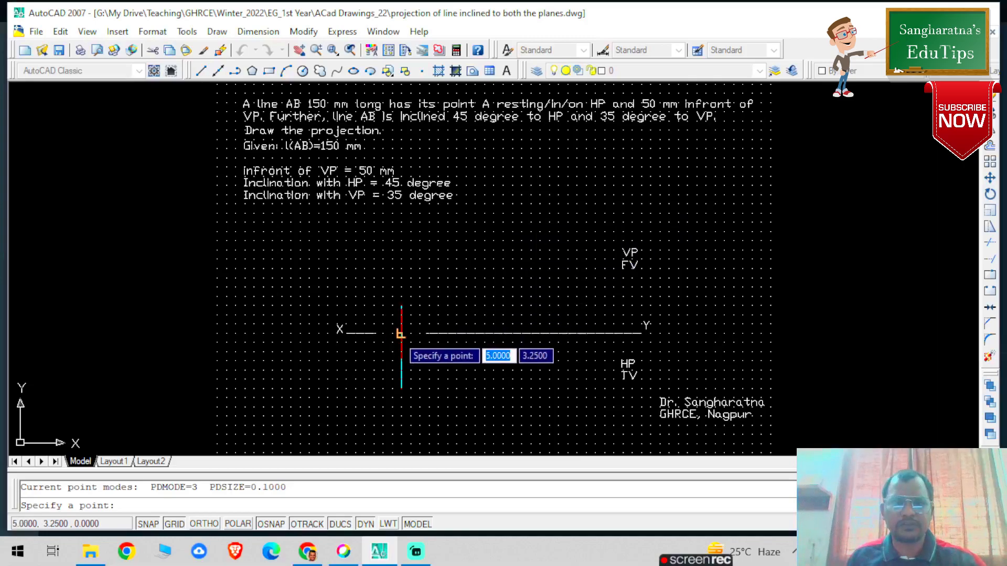
pyautogui.scroll(3, 400, 334)
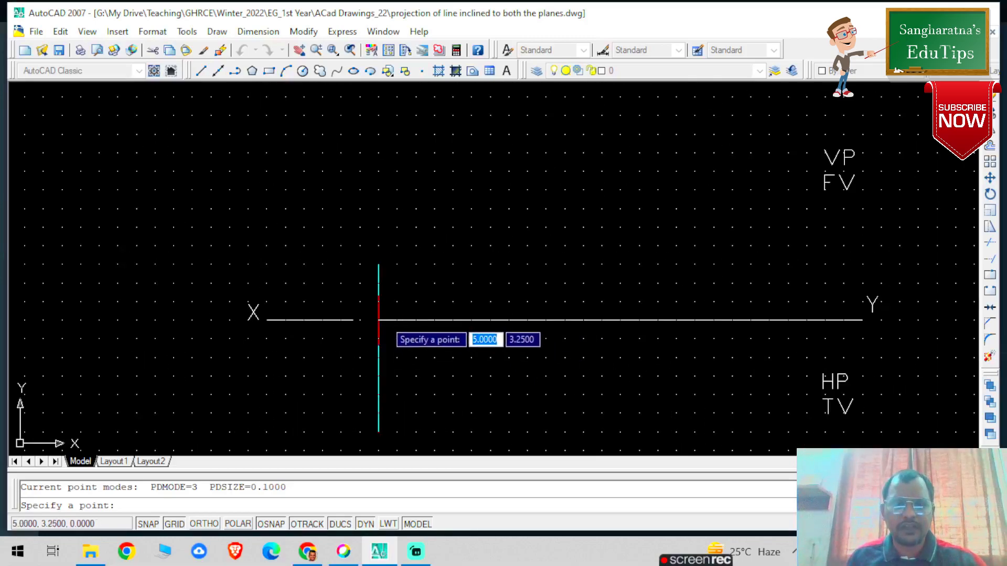
pyautogui.click(378, 320)
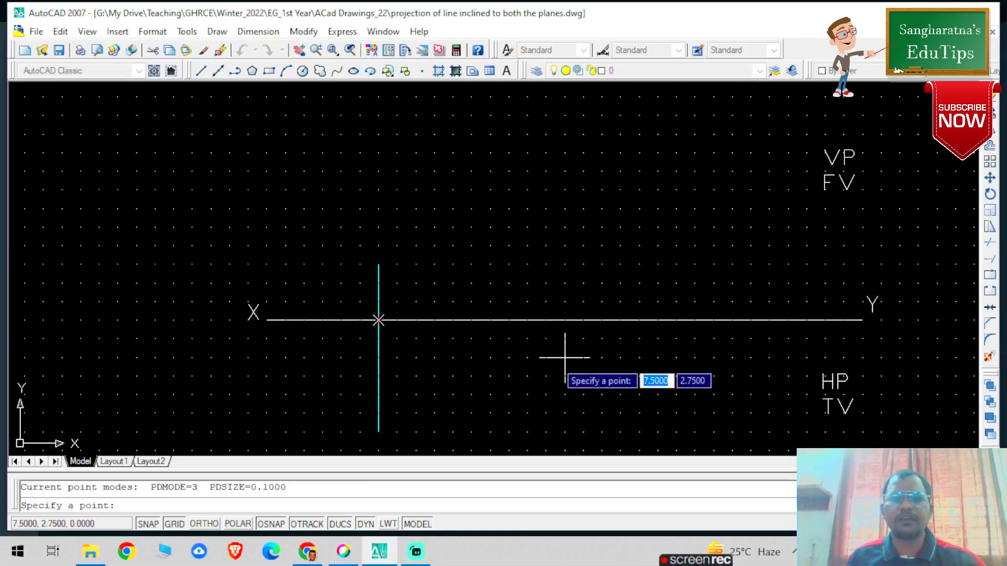
# - Try to place a point on the vertical line just below the XY line, and undo the misplaced points
pyautogui.scroll(-2, 530, 283)
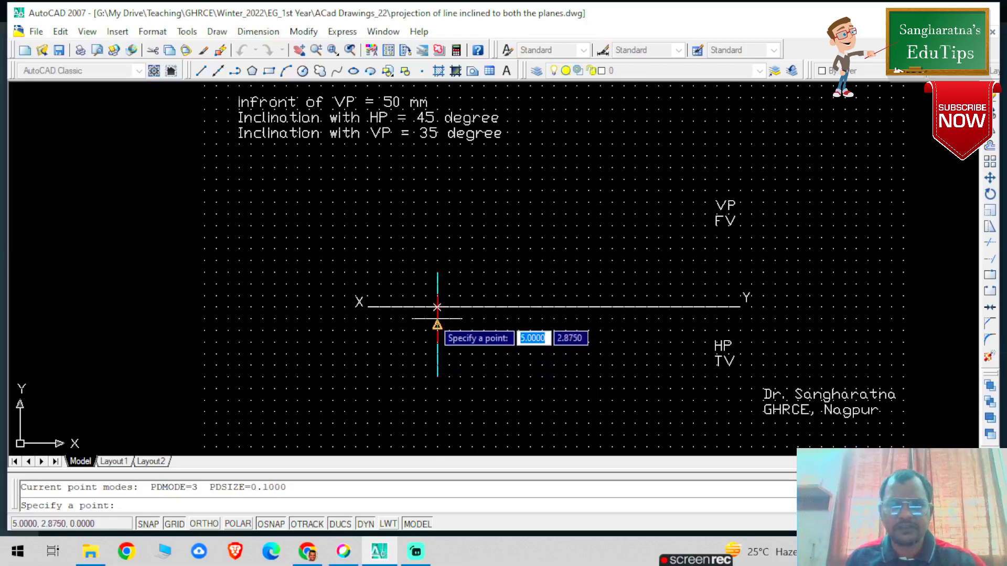
pyautogui.click(438, 323)
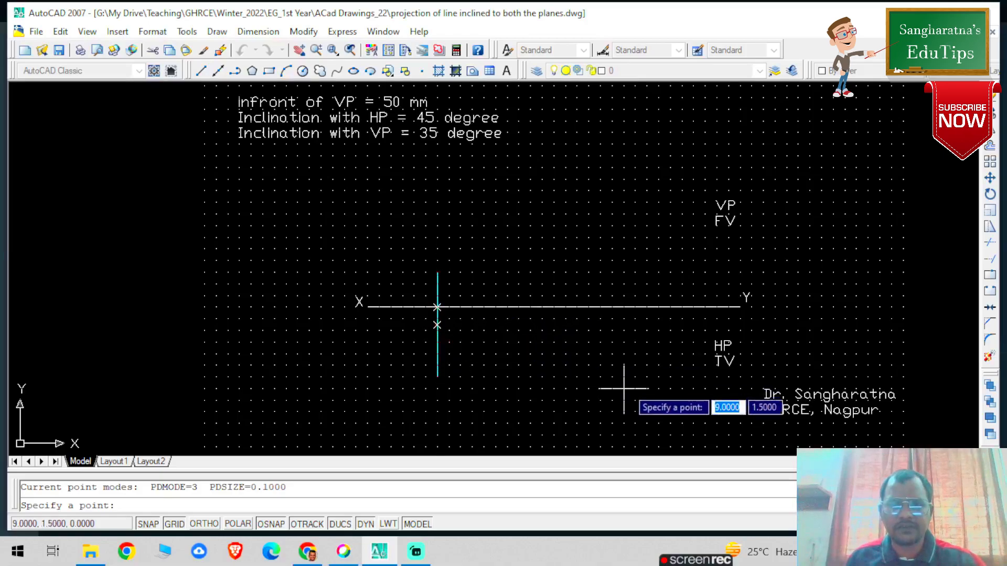
pyautogui.press('Return')
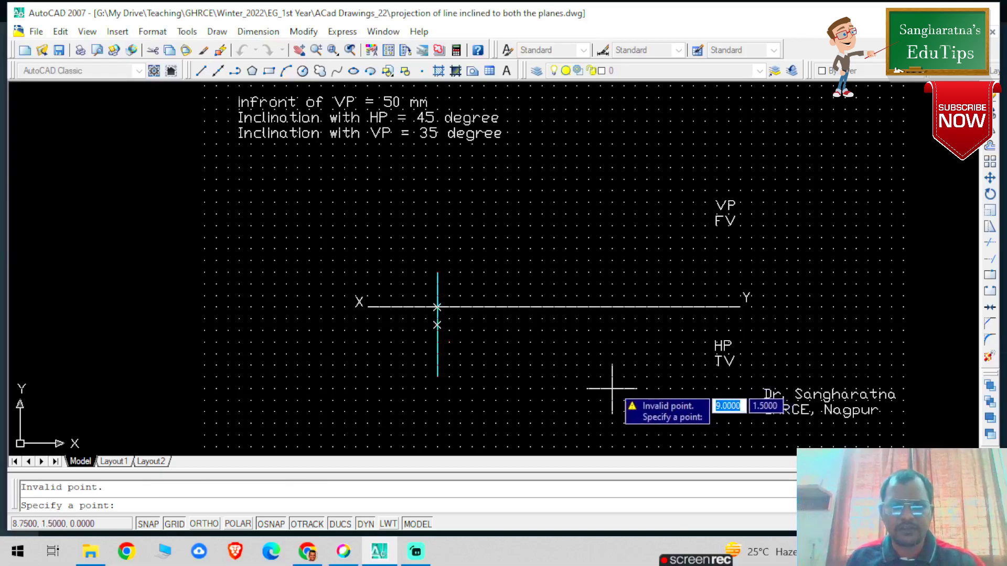
pyautogui.click(565, 378)
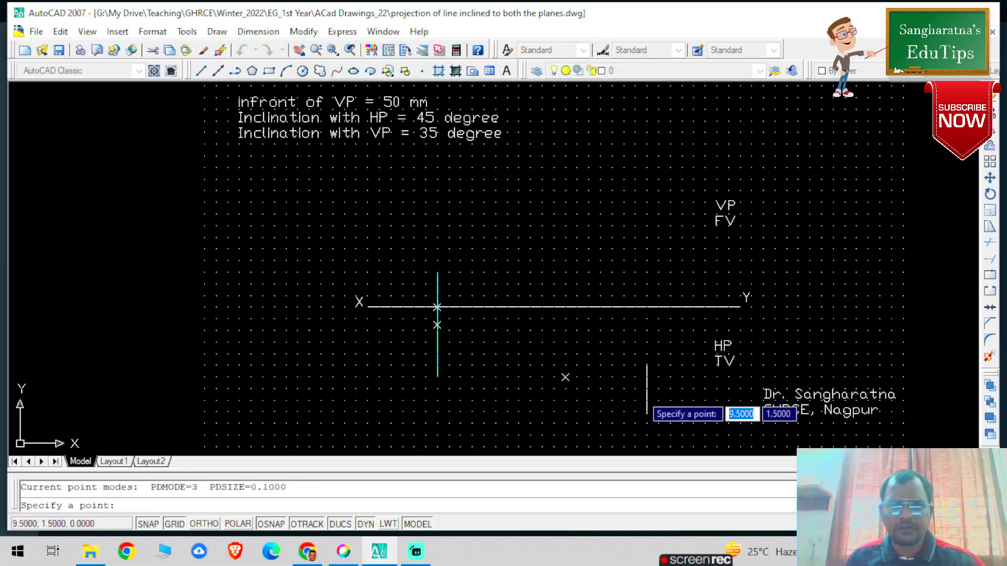
pyautogui.press('Escape')
pyautogui.hotkey('ctrl', 'z')
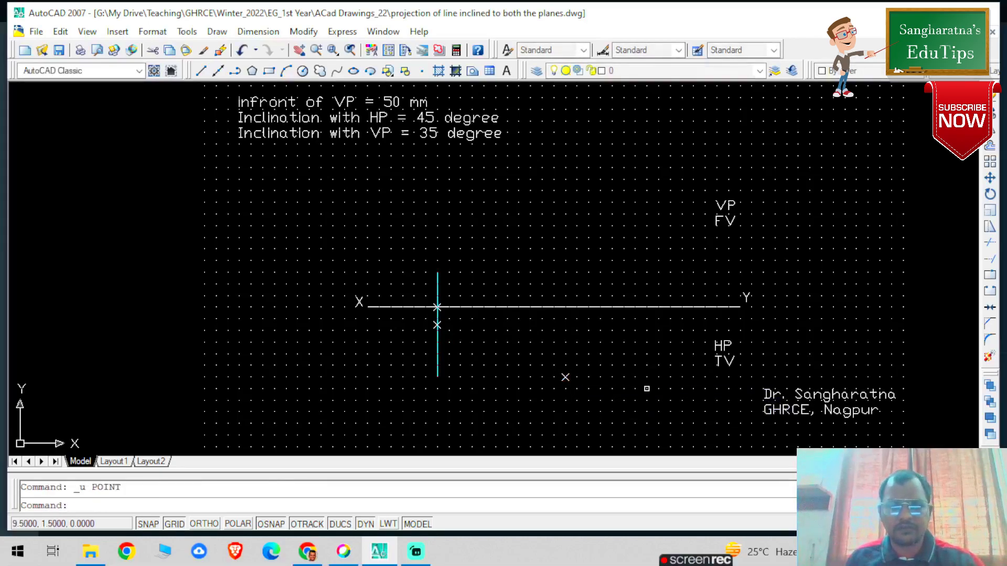
# - Place points on the vertical line where it meets the XY line and 0.5 units below it
pyautogui.scroll(2, 647, 389)
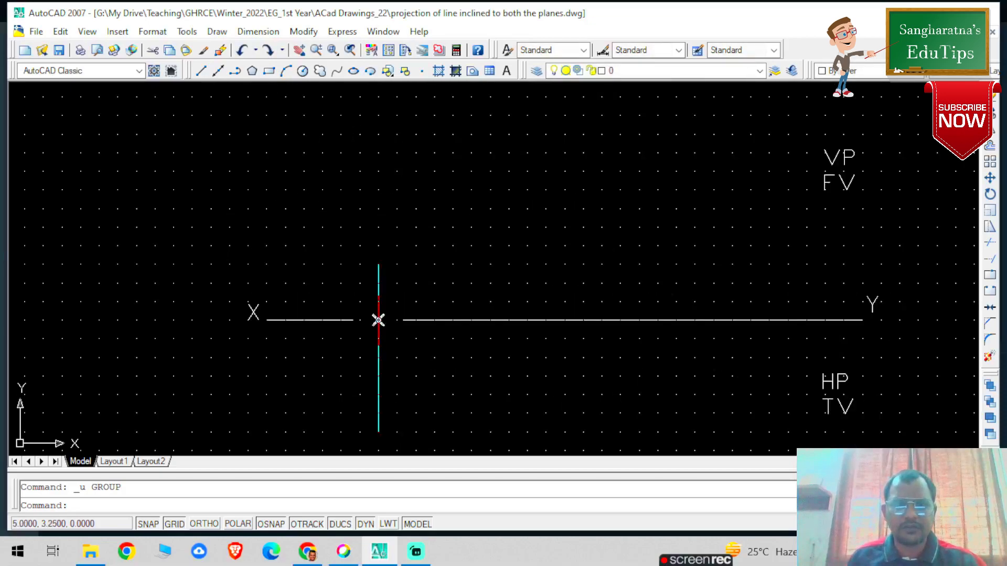
pyautogui.click(422, 71)
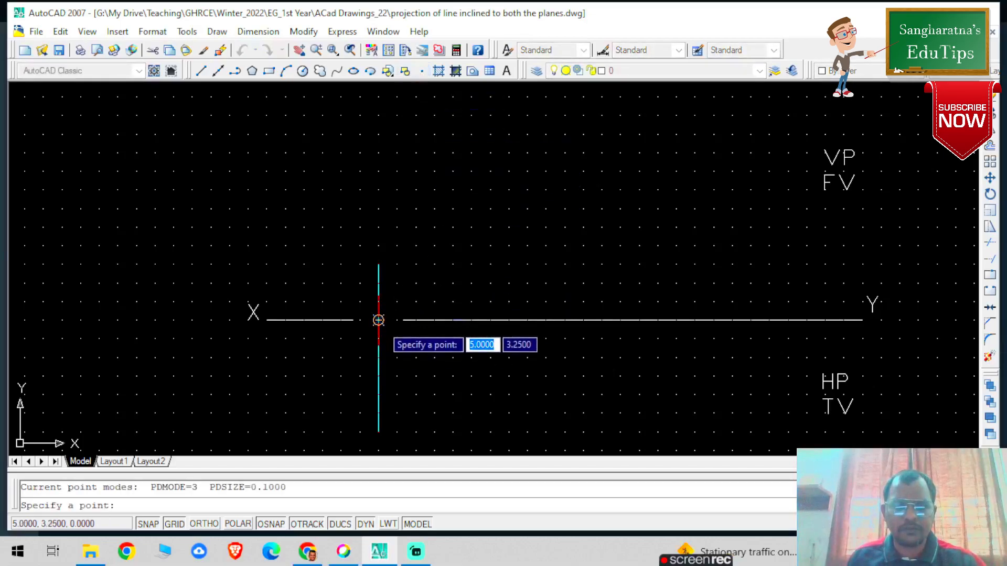
pyautogui.click(378, 320)
pyautogui.click(378, 358)
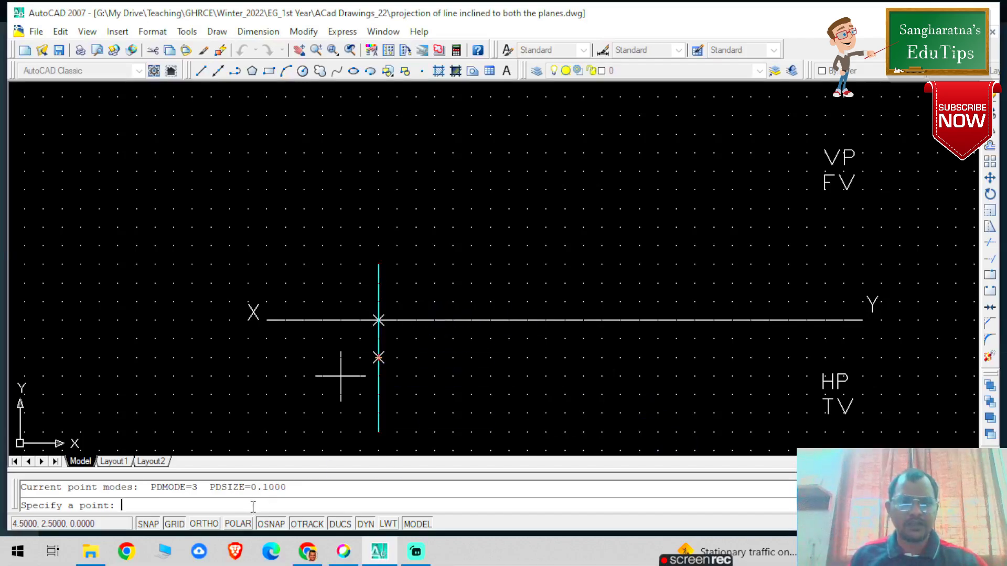
pyautogui.write('dtext')
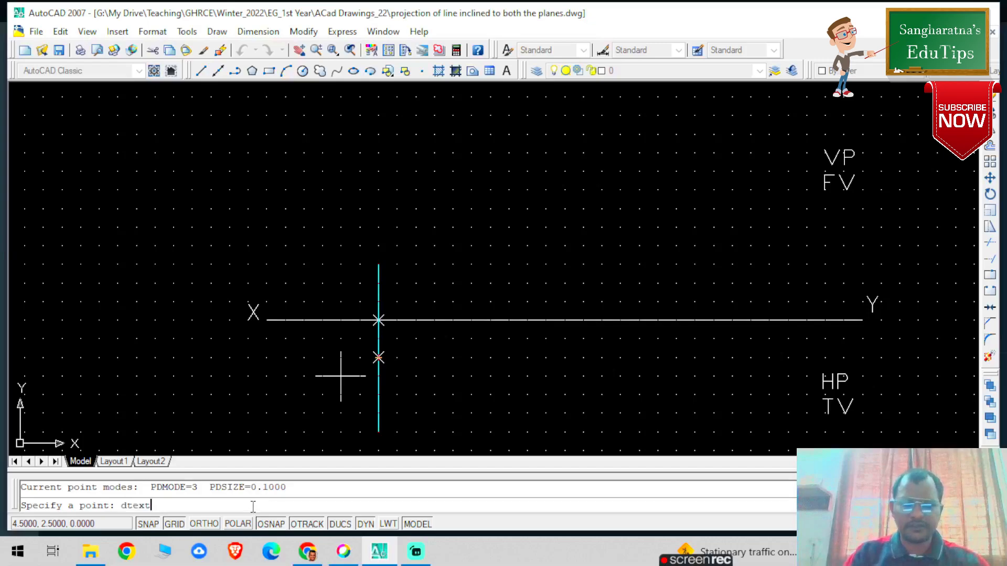
pyautogui.press('Return')
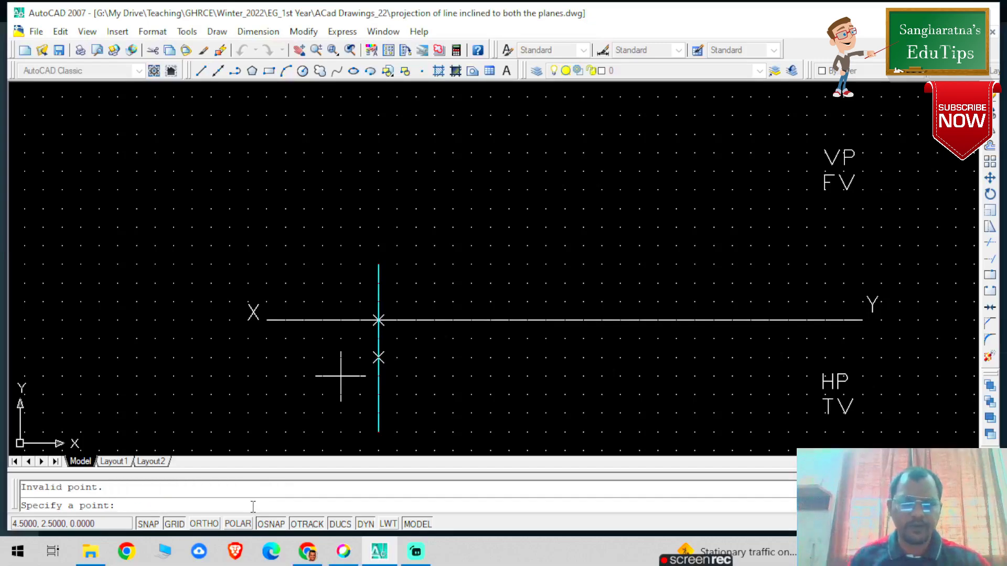
pyautogui.click(192, 301)
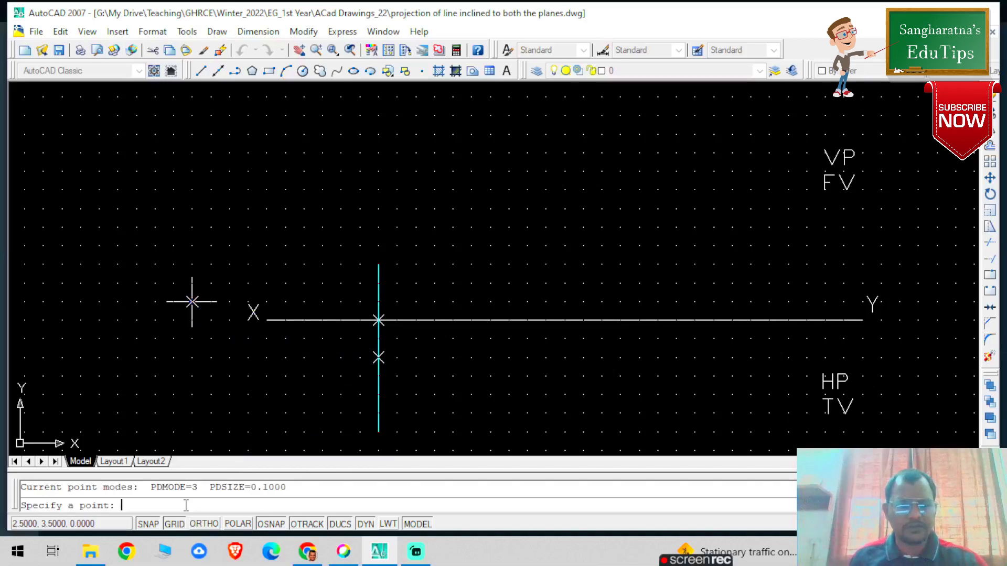
pyautogui.press('Escape')
pyautogui.hotkey('ctrl', 'z')
pyautogui.press('Escape')
pyautogui.hotkey('ctrl', 'z')
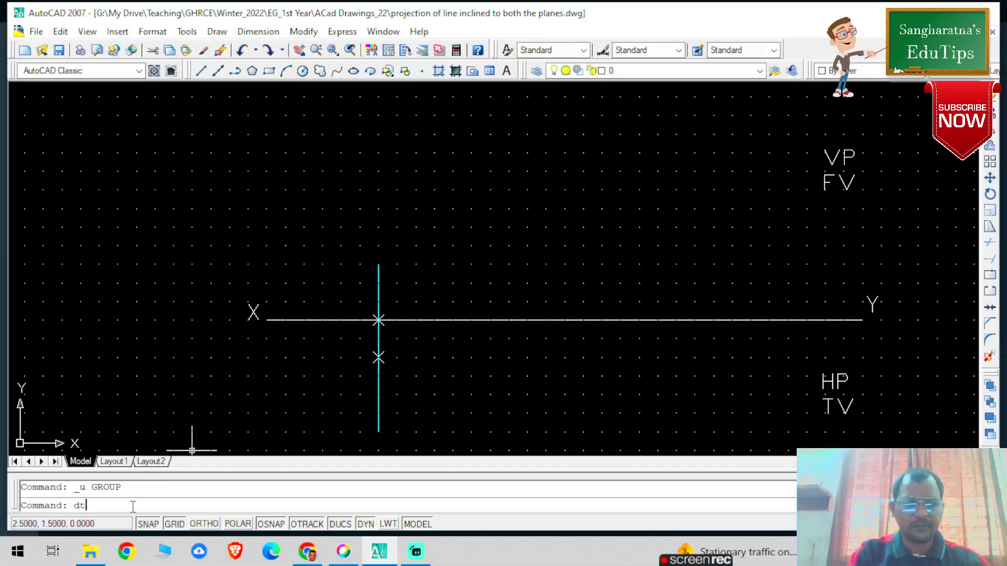
# - Label the point on the XY line a' in single-line text with height 0.2 and rotation 0
pyautogui.write('dtext')
pyautogui.press('Return')
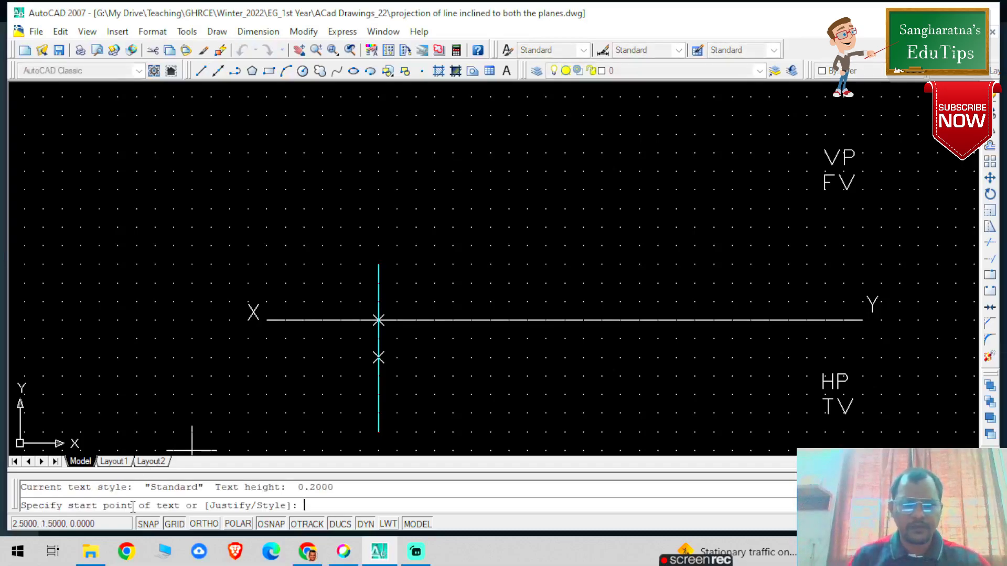
pyautogui.click(137, 135)
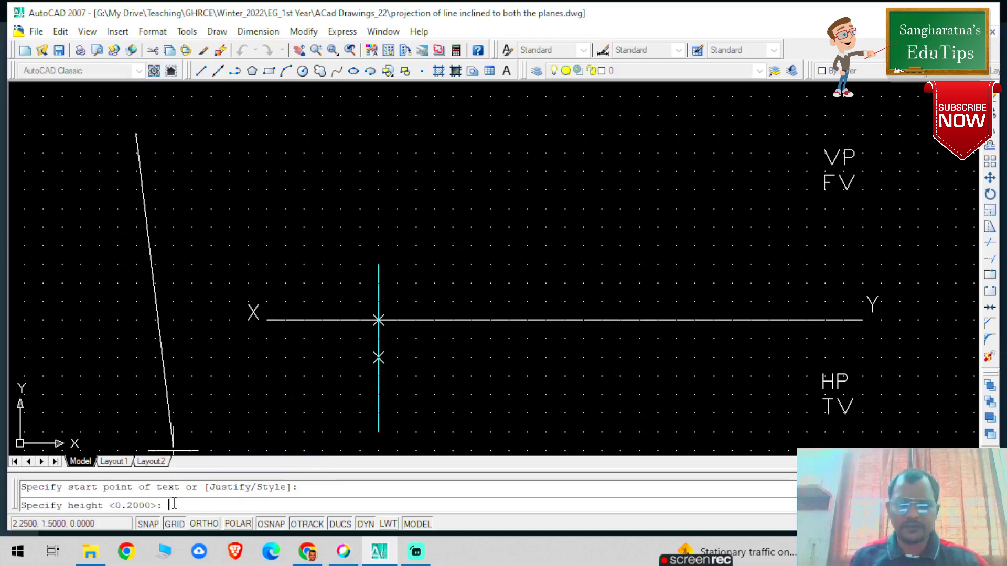
pyautogui.press('Return')
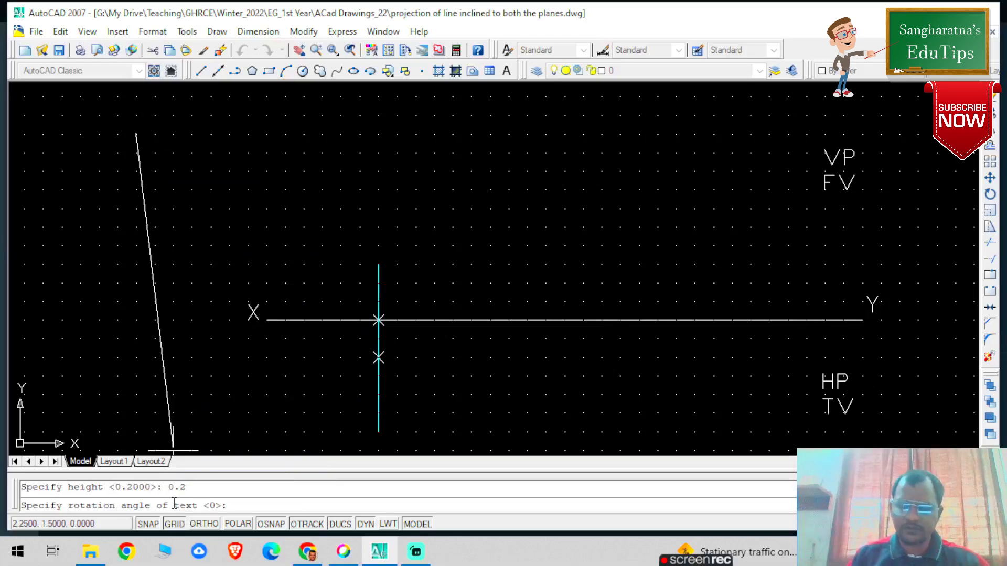
pyautogui.write('0')
pyautogui.press('Return')
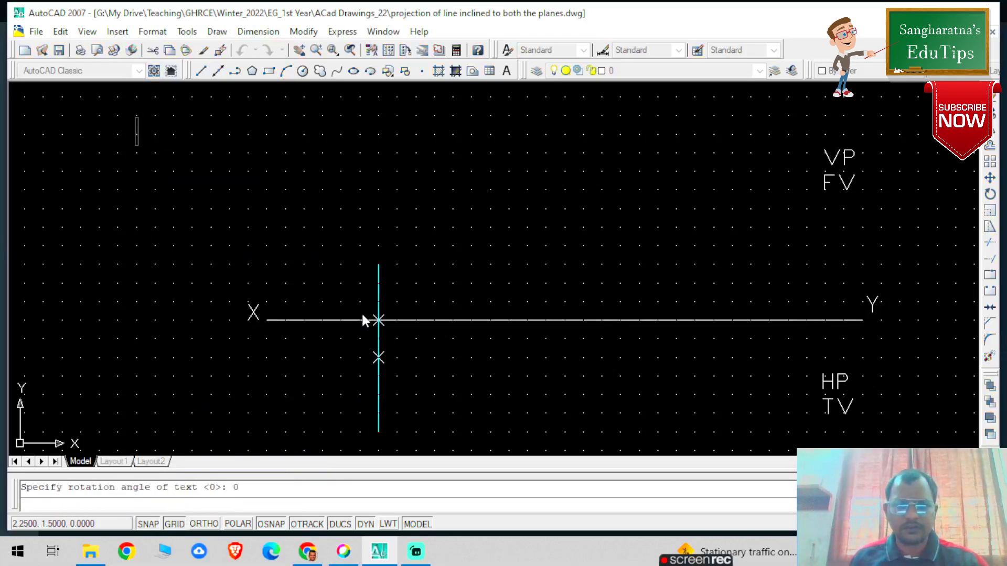
pyautogui.click(361, 319)
pyautogui.write('a')
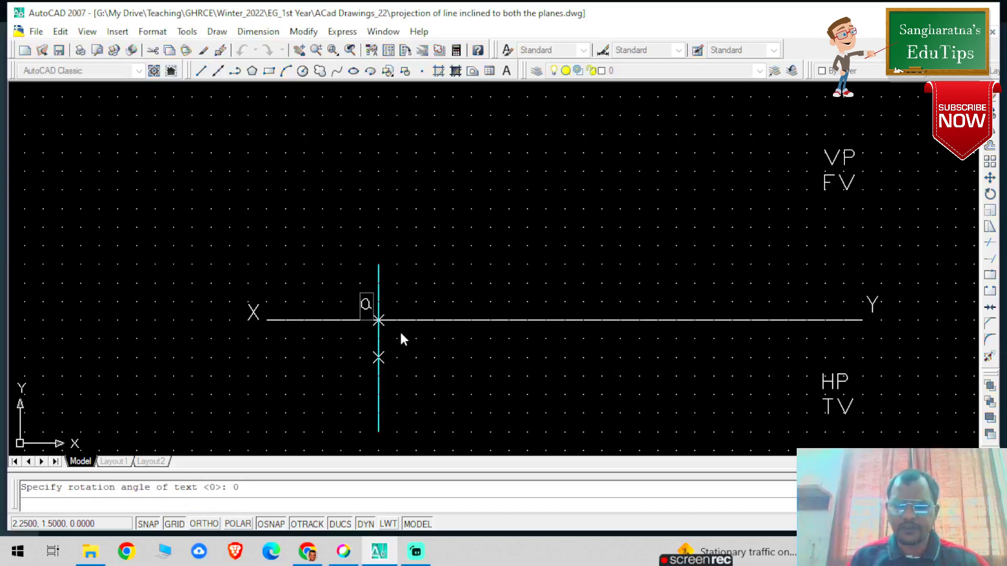
pyautogui.write("'")
pyautogui.press('BackSpace')
pyautogui.press('BackSpace')
pyautogui.press('BackSpace')
pyautogui.click(352, 310)
pyautogui.write("a'")
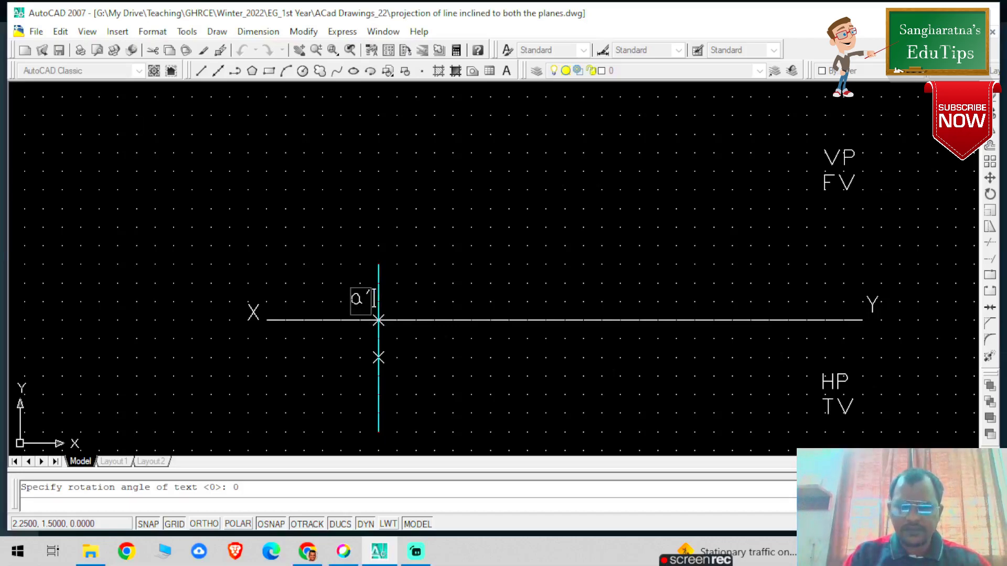
# - Label the point below the XY line b' and finish the text
pyautogui.click(356, 381)
pyautogui.write('b')
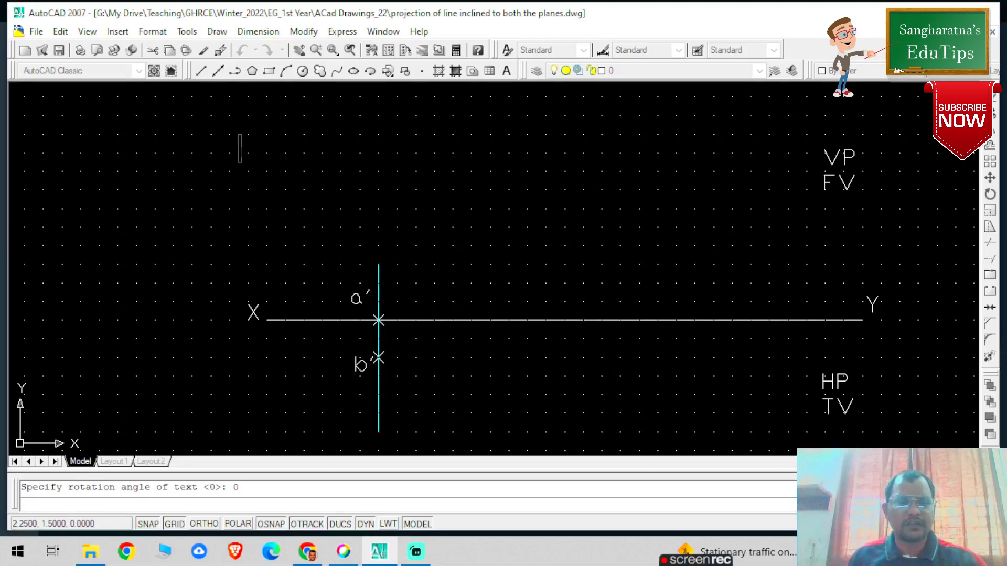
pyautogui.press('Return')
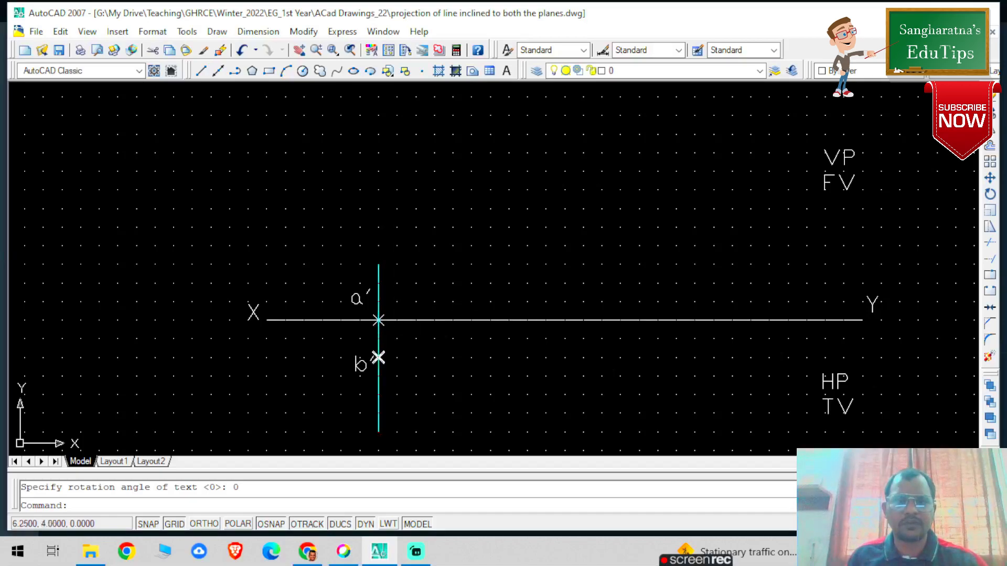
# - Draw a horizontal line about 3.25 units long from the point below the XY line, towards the Y end
pyautogui.click(200, 71)
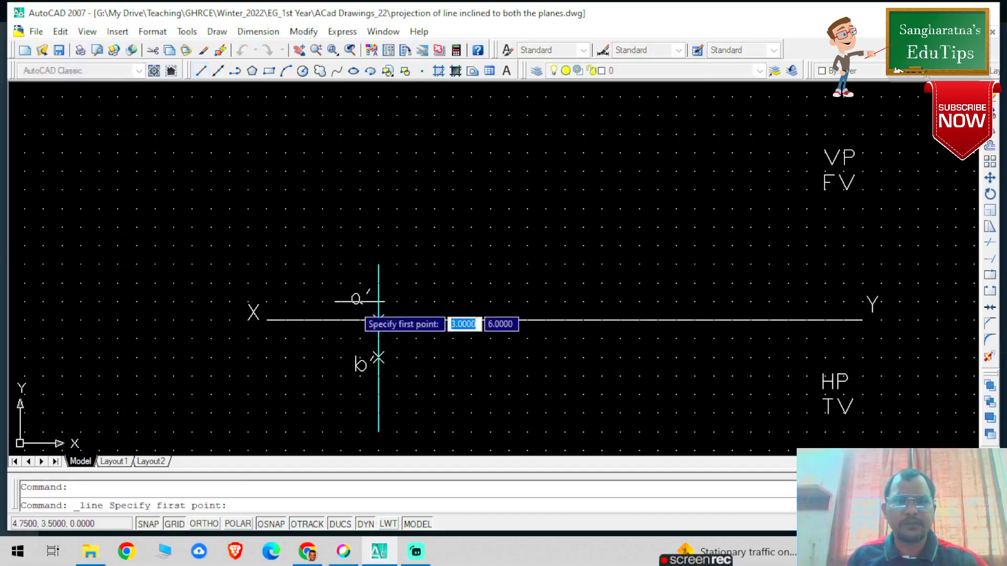
pyautogui.click(379, 358)
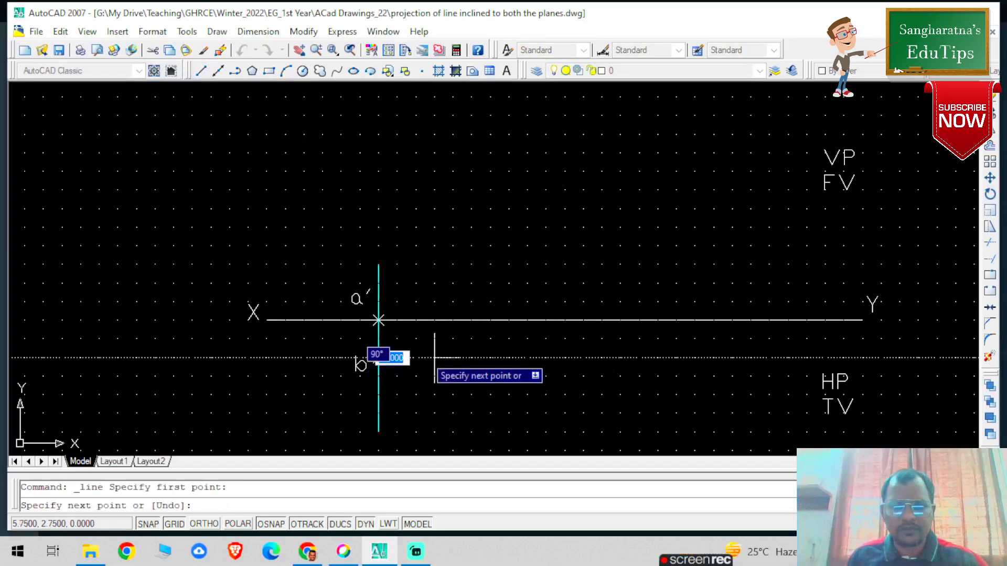
pyautogui.click(620, 358)
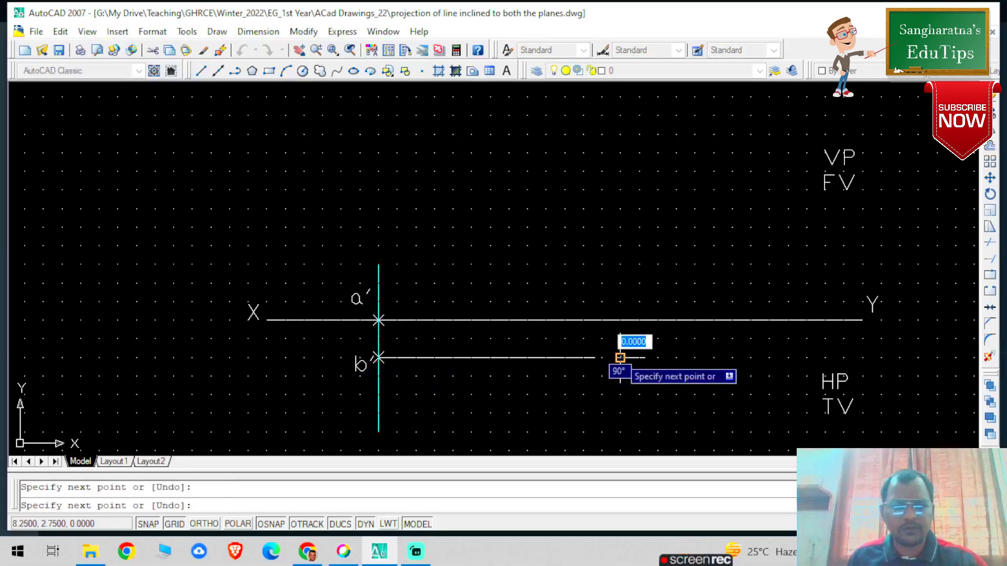
pyautogui.press('Escape')
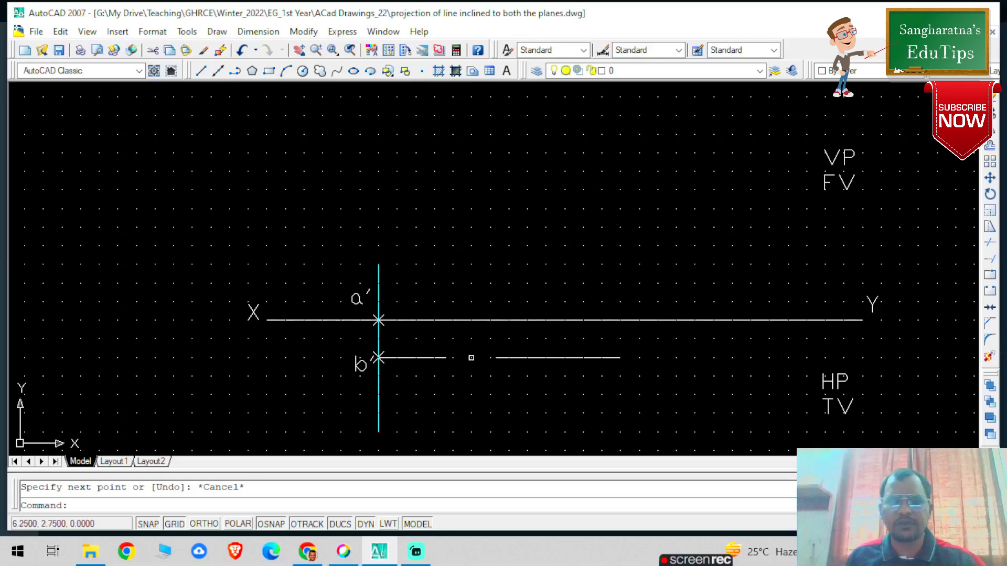
# - Change the colour of the horizontal line below the XY line to cyan
pyautogui.click(490, 357)
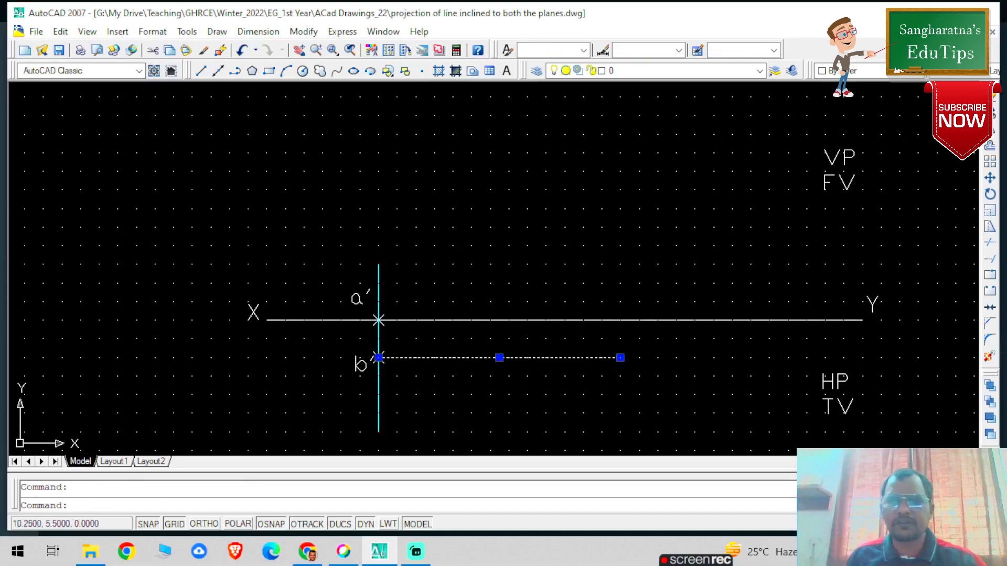
pyautogui.click(850, 72)
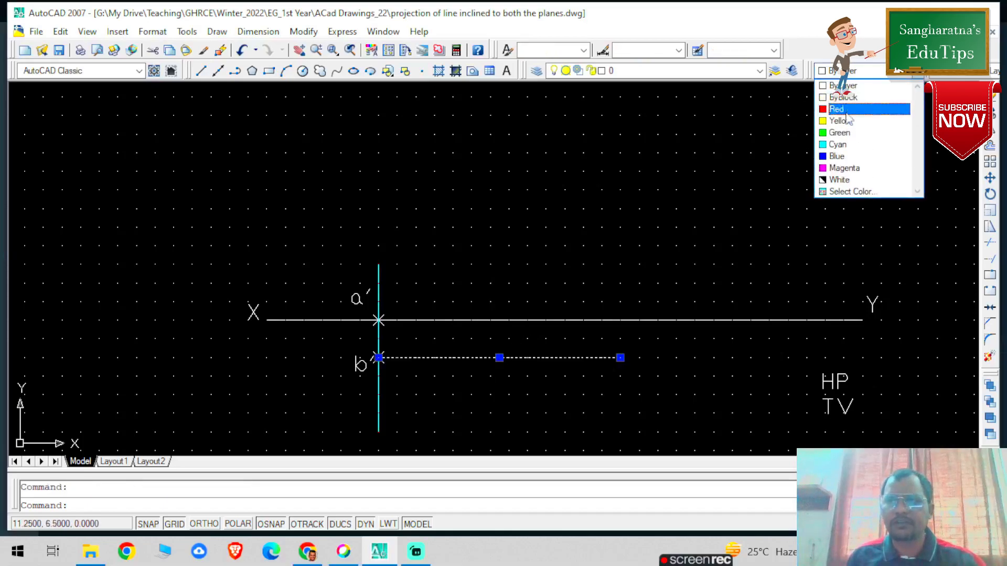
pyautogui.click(850, 143)
pyautogui.press('Escape')
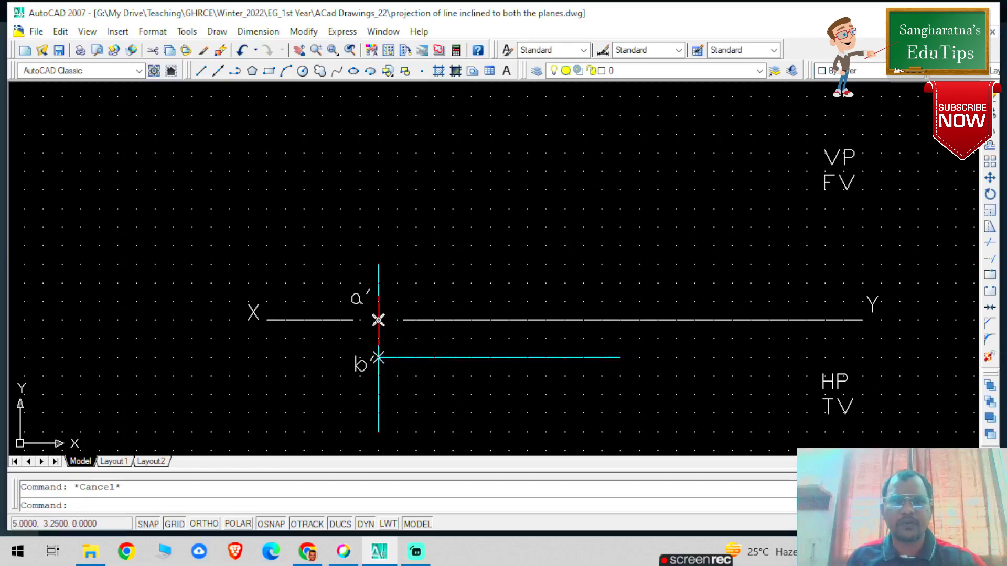
# - Add an aligned dimension between points a' and b', placed on the X side of the vertical line
pyautogui.scroll(-1, 561, 270)
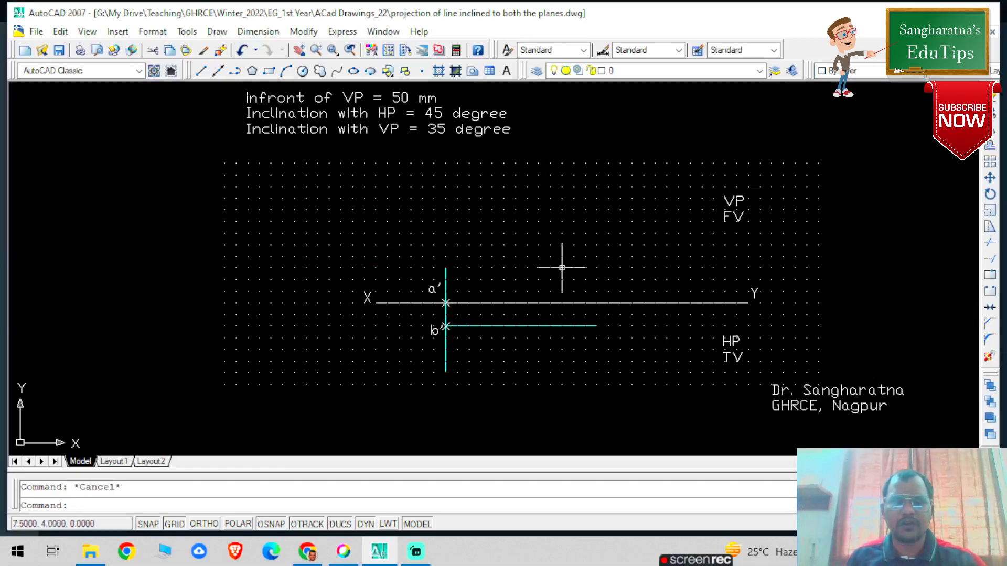
pyautogui.click(259, 32)
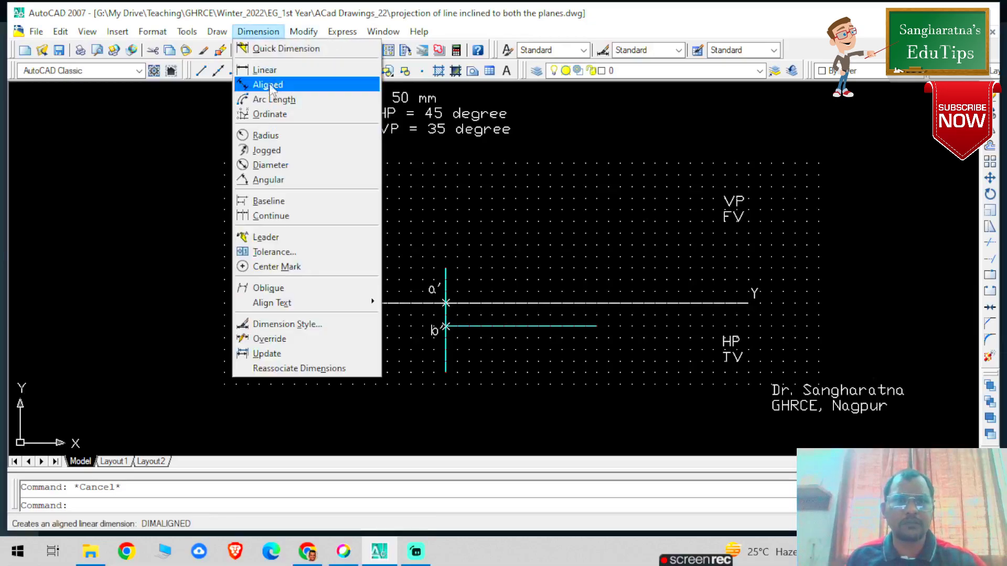
pyautogui.click(267, 84)
pyautogui.scroll(3, 501, 367)
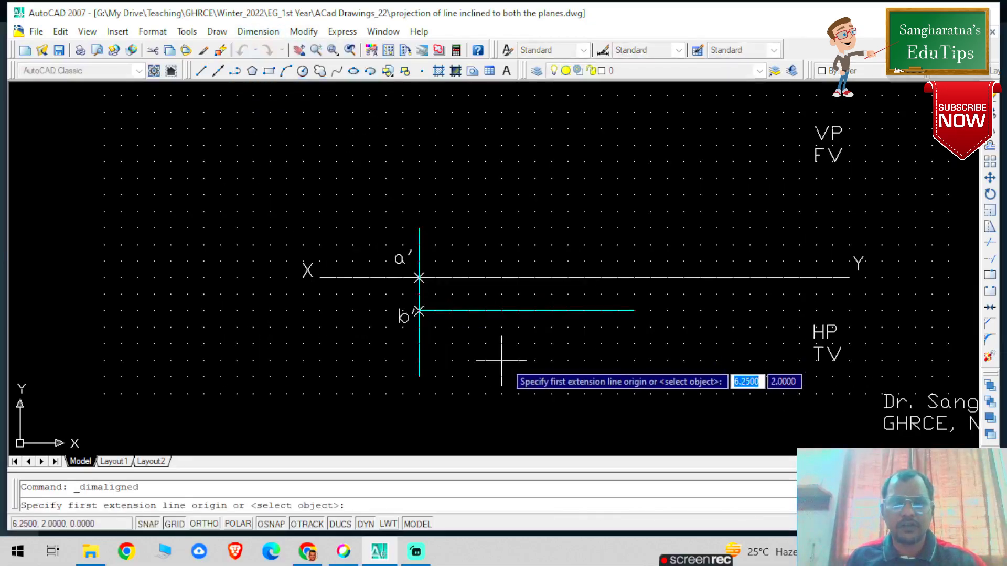
pyautogui.click(381, 242)
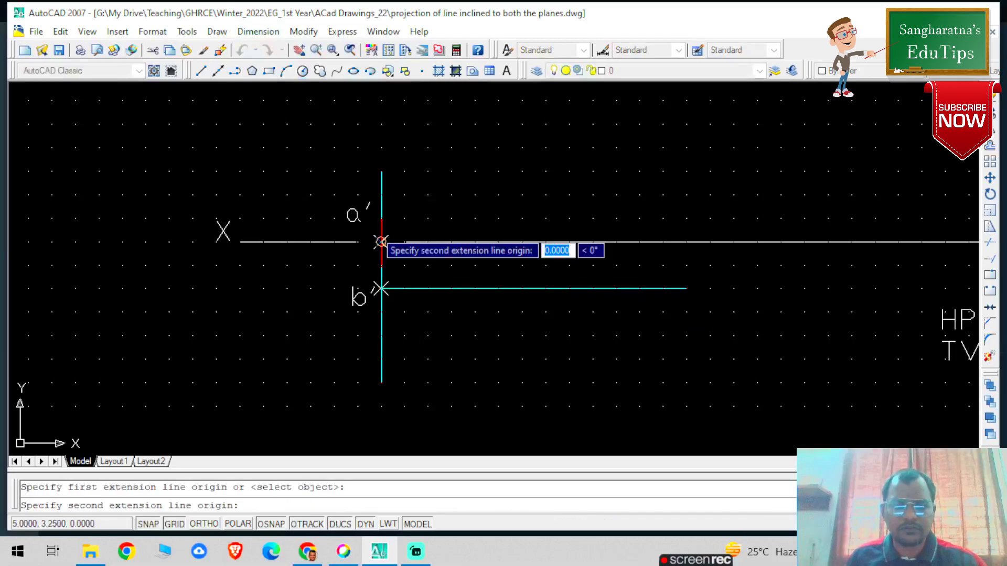
pyautogui.click(381, 287)
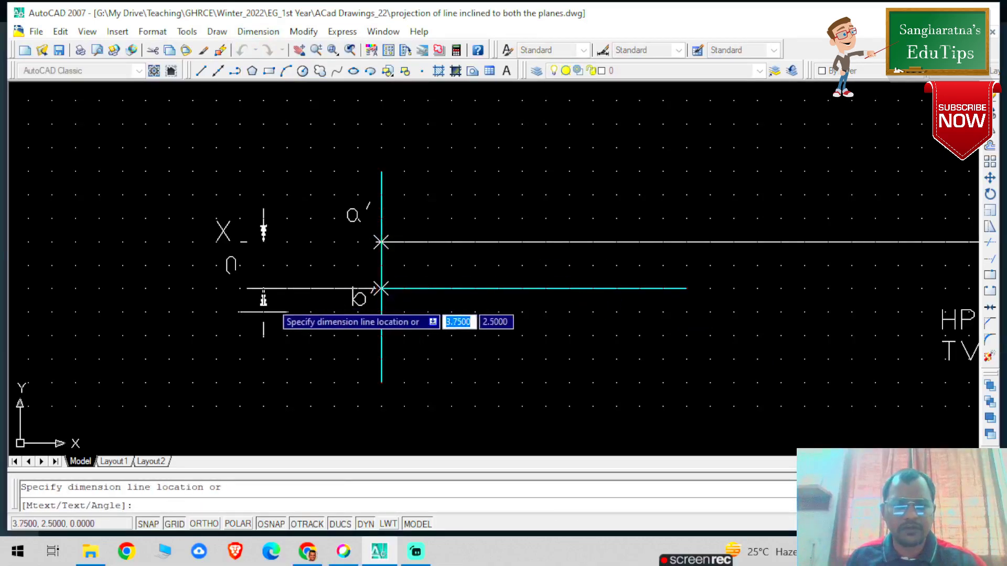
pyautogui.click(286, 312)
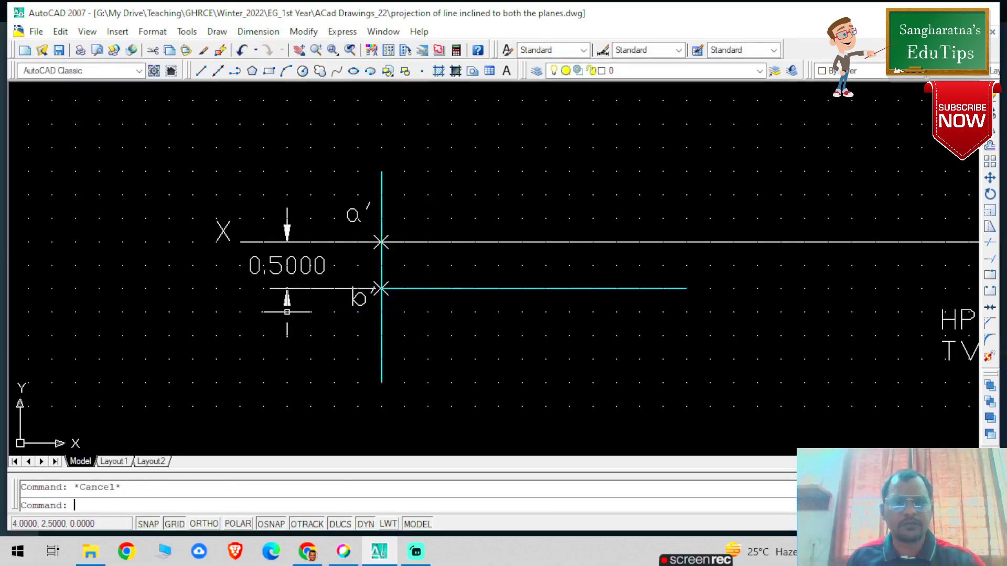
# - Change the colour of the dimension between a' and b' to cyan
pyautogui.click(287, 265)
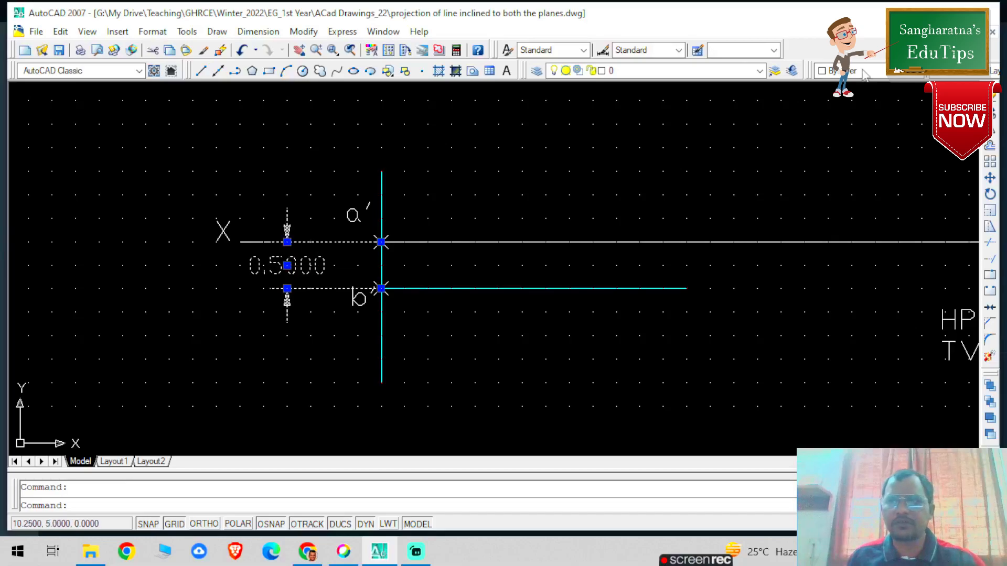
pyautogui.click(864, 73)
pyautogui.click(852, 141)
pyautogui.press('Escape')
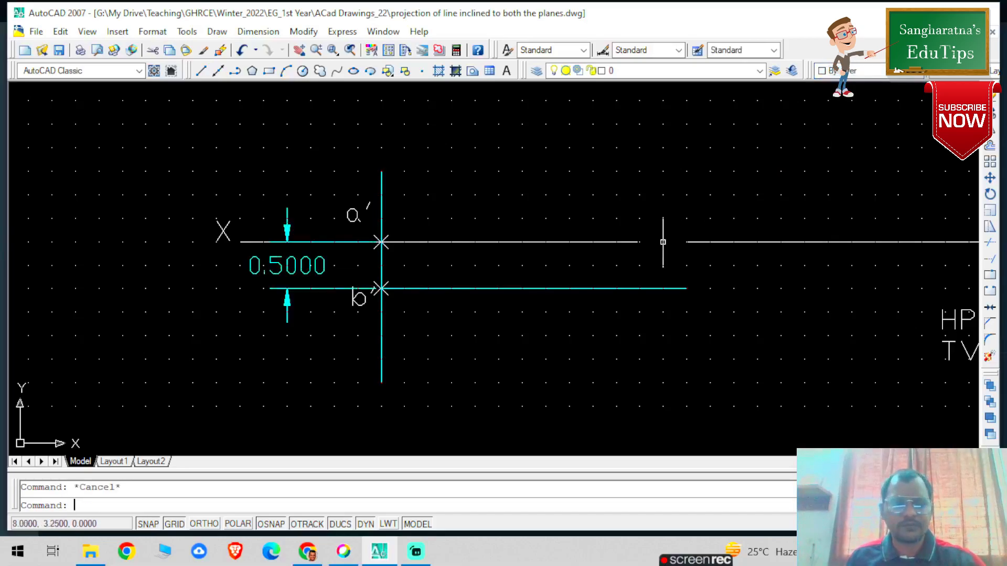
pyautogui.scroll(-2, 522, 312)
pyautogui.scroll(4, 517, 311)
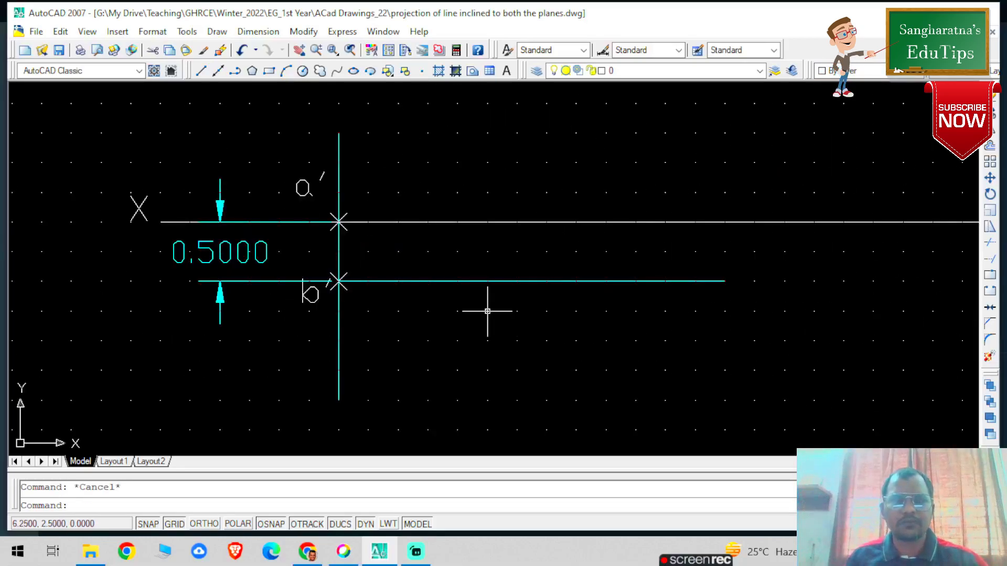
pyautogui.scroll(-2, 487, 311)
pyautogui.scroll(2, 484, 312)
pyautogui.scroll(2, 377, 259)
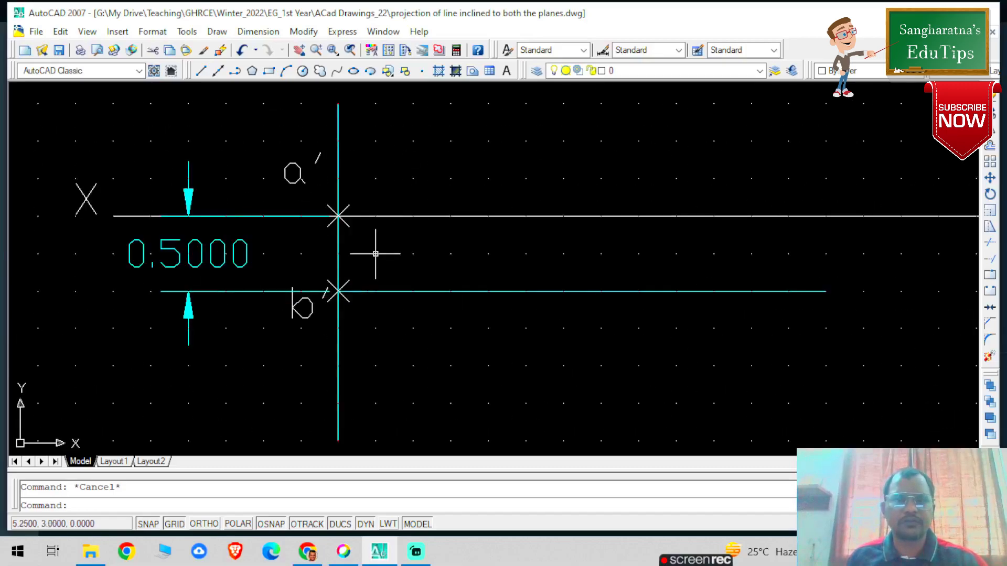
pyautogui.scroll(-4, 377, 257)
pyautogui.scroll(-4, 407, 236)
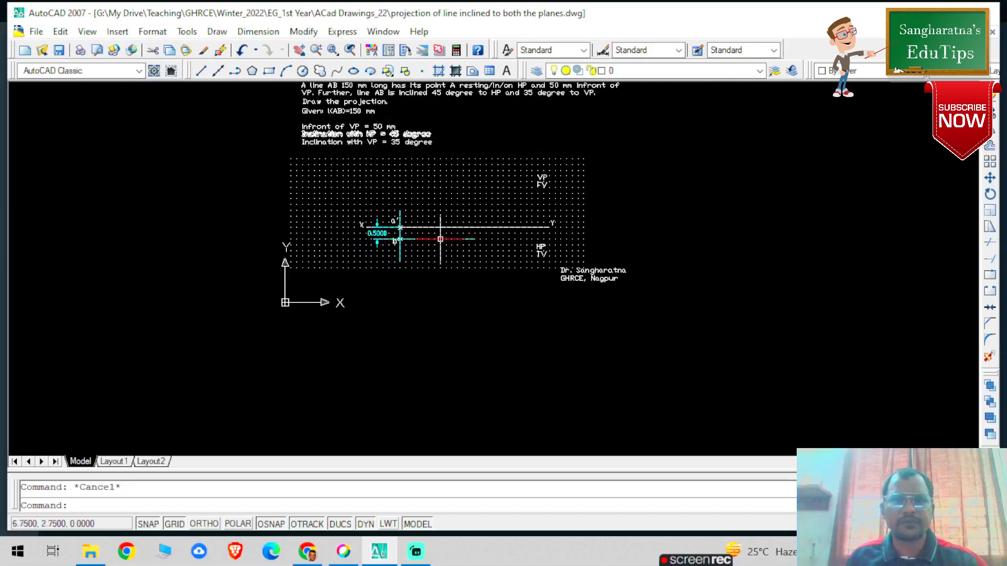
pyautogui.scroll(4, 432, 303)
pyautogui.scroll(-1, 375, 310)
pyautogui.scroll(1, 381, 135)
pyautogui.scroll(-5, 375, 139)
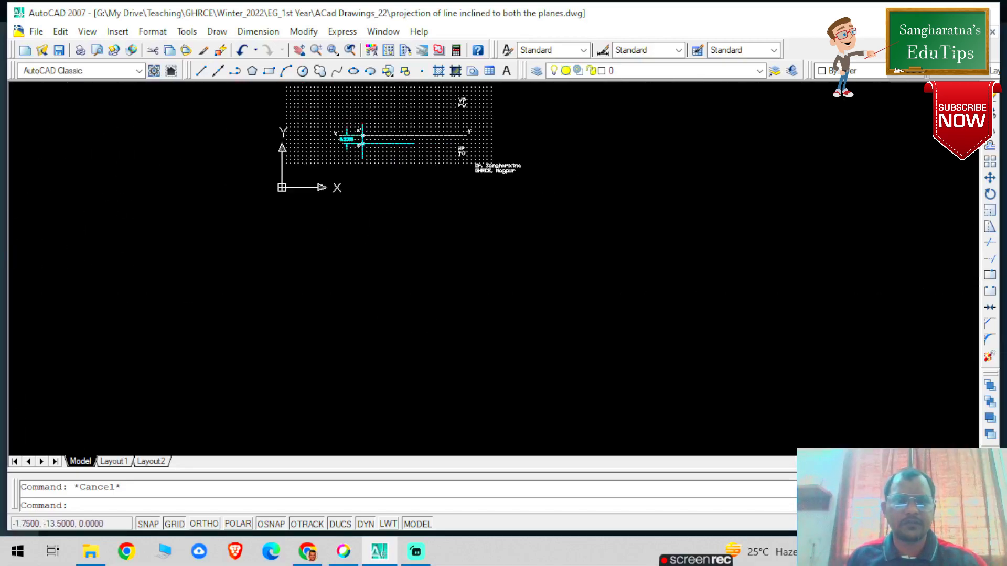
pyautogui.write('z')
pyautogui.press('Return')
pyautogui.write('a')
pyautogui.press('Return')
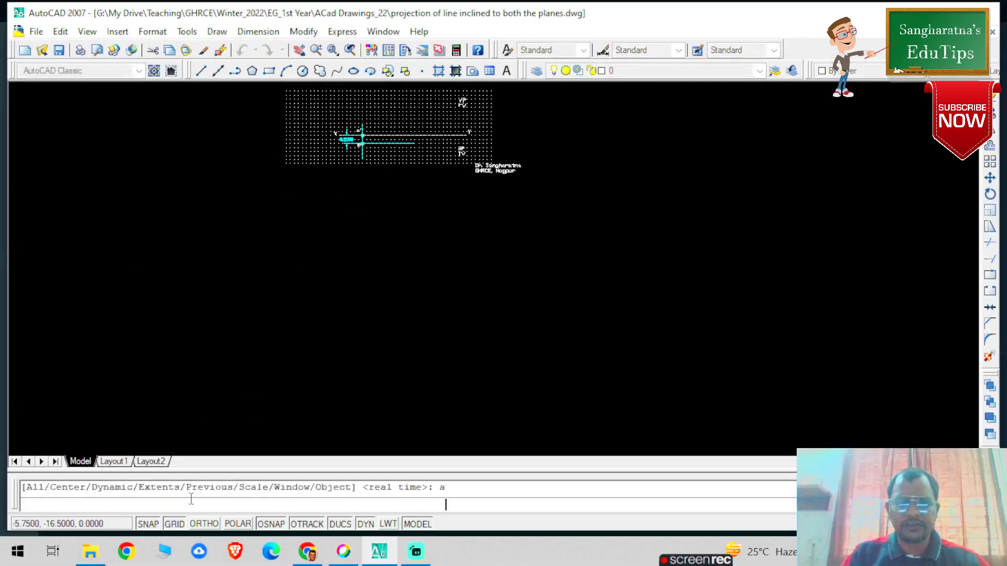
# - Draw a line 1.5 units long at 45° from point a' on the XY line
pyautogui.scroll(5, 416, 292)
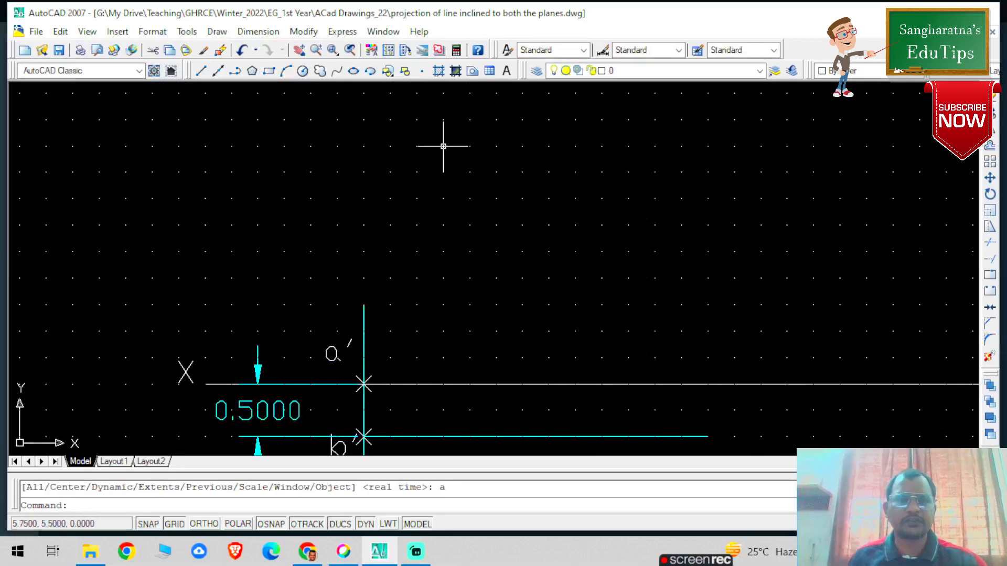
pyautogui.click(202, 72)
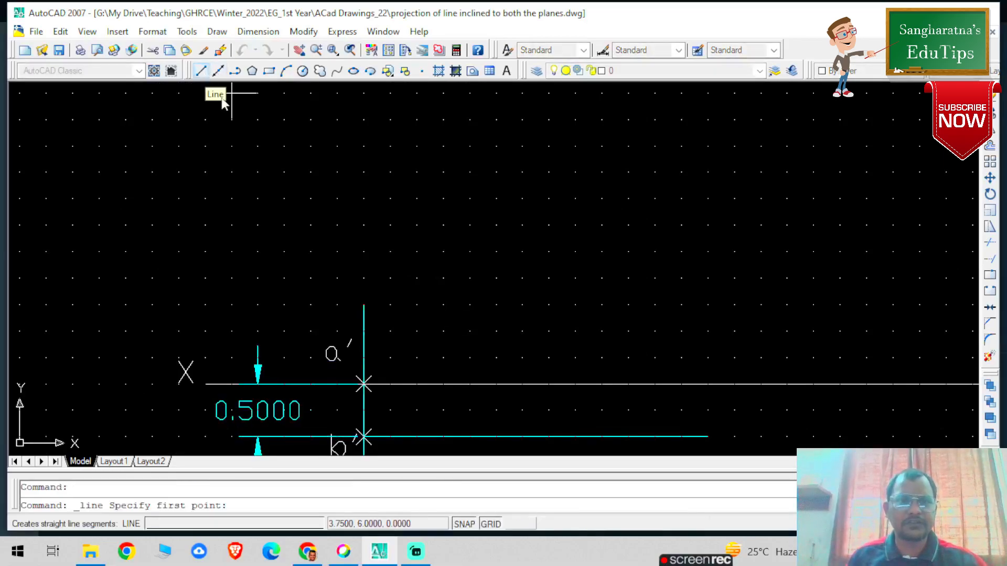
pyautogui.click(364, 384)
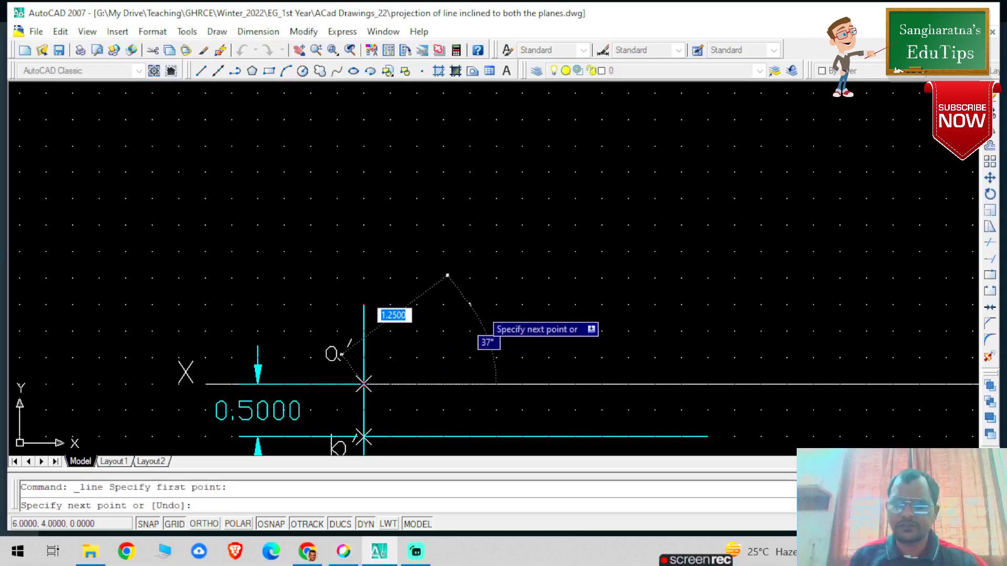
pyautogui.write('1')
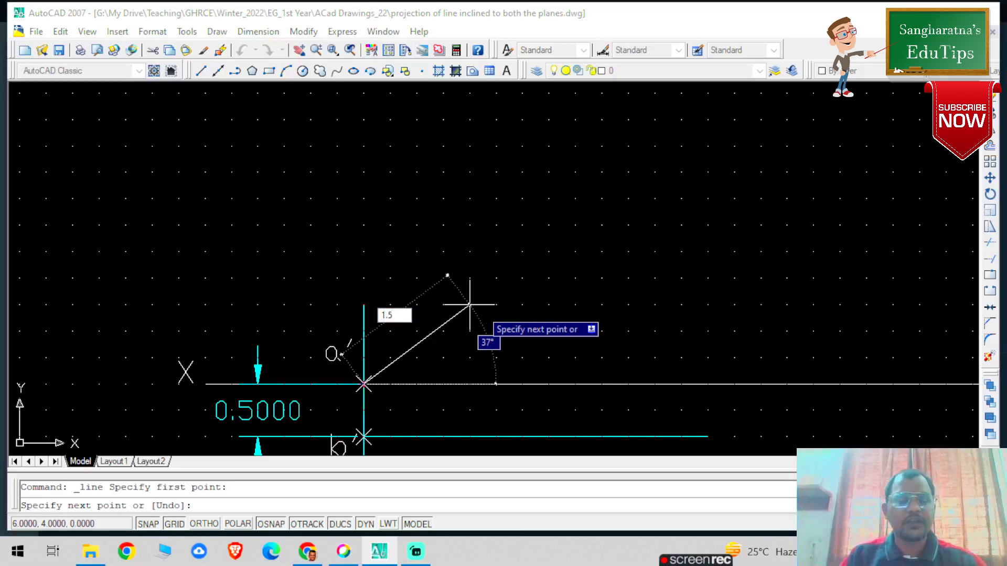
pyautogui.write('.5')
pyautogui.press('Tab')
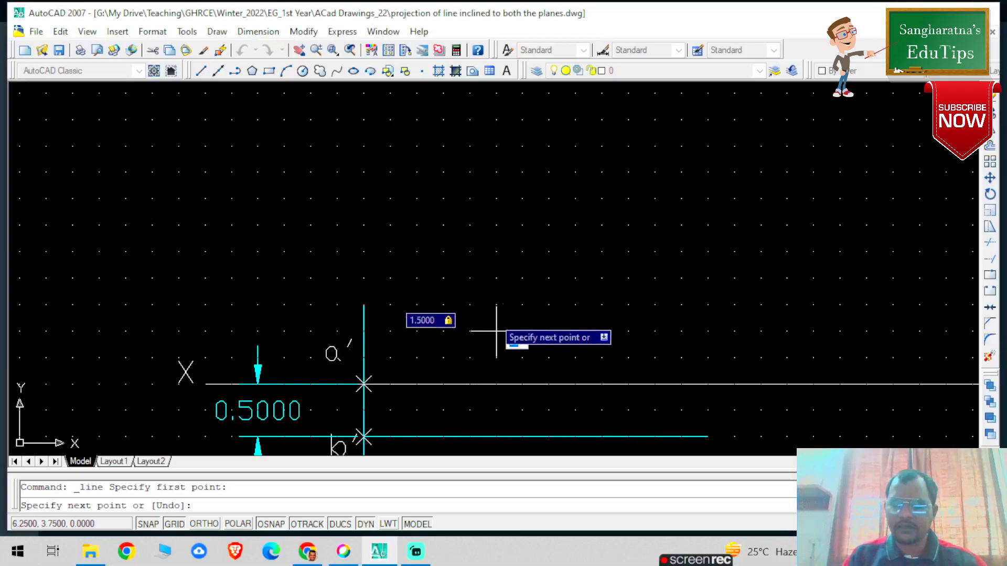
pyautogui.write('45')
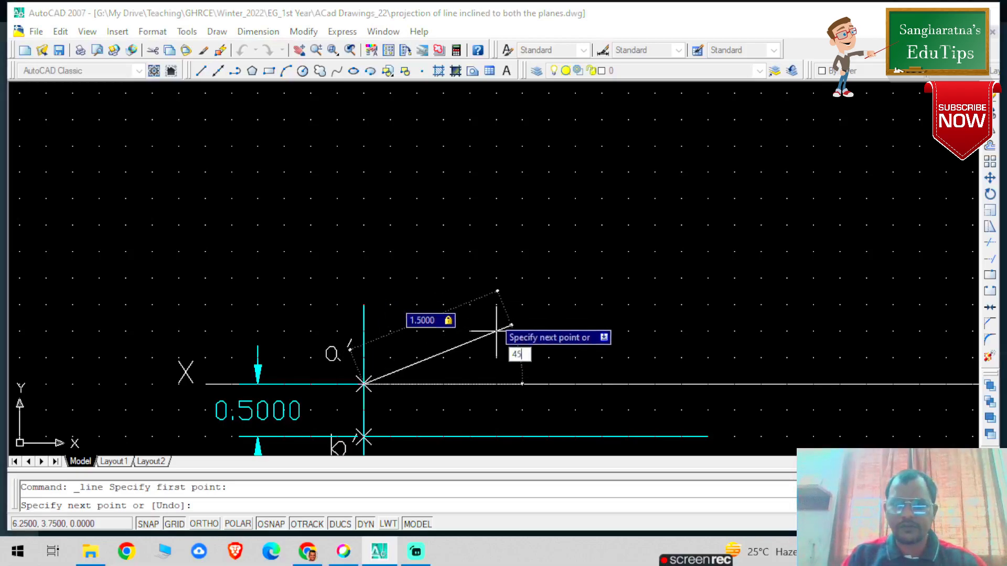
pyautogui.press('Return')
pyautogui.press('Escape')
pyautogui.scroll(-2, 497, 282)
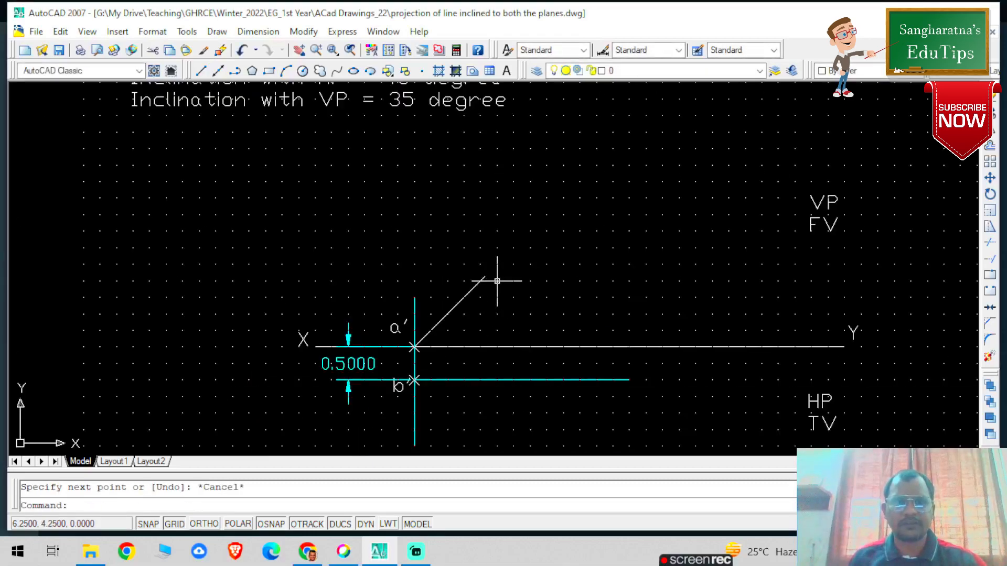
# - Draw a line 1.5 units long from point b', inclined 35° downward toward the Y side
pyautogui.scroll(-1, 497, 282)
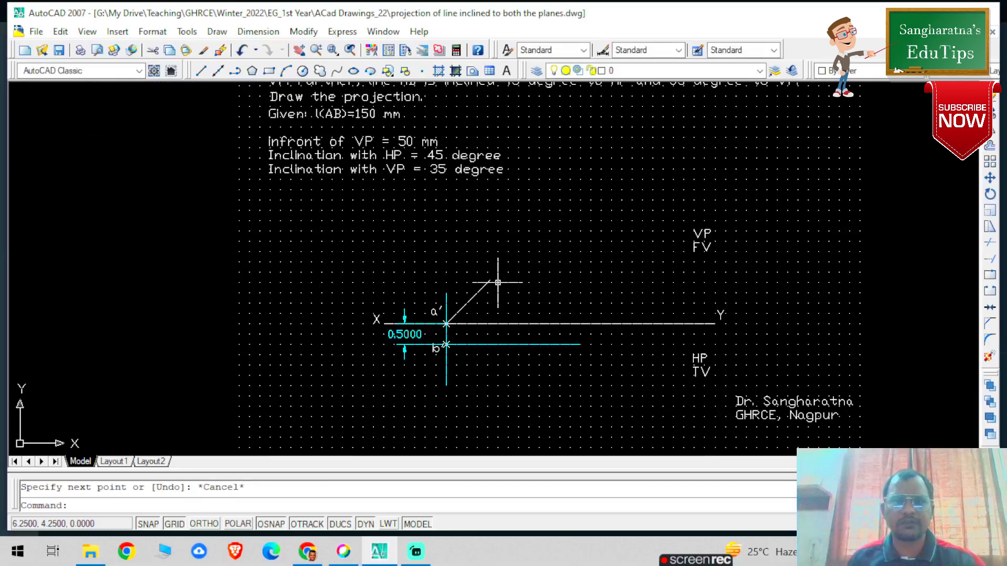
pyautogui.scroll(2, 508, 292)
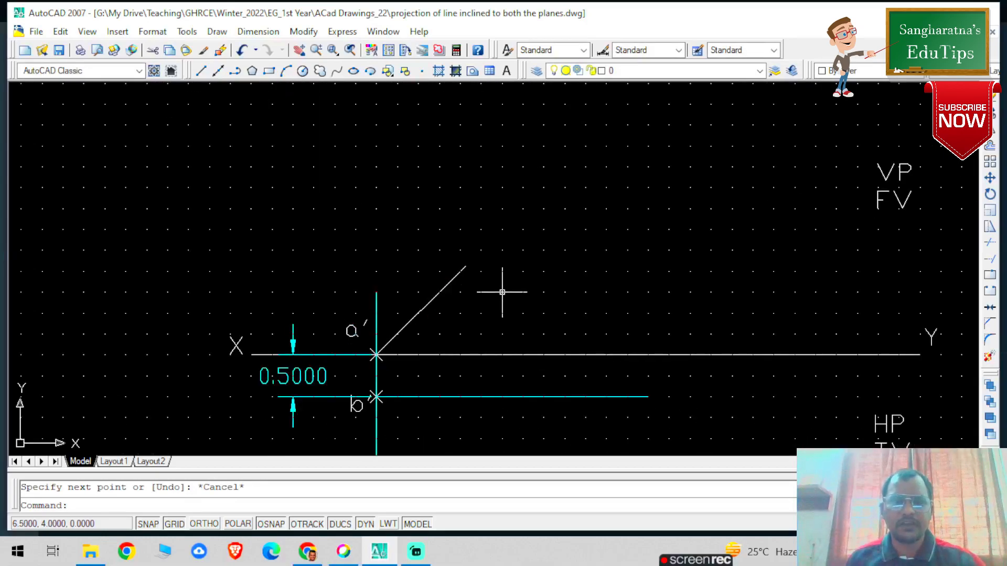
pyautogui.scroll(-3, 523, 376)
pyautogui.scroll(5, 512, 416)
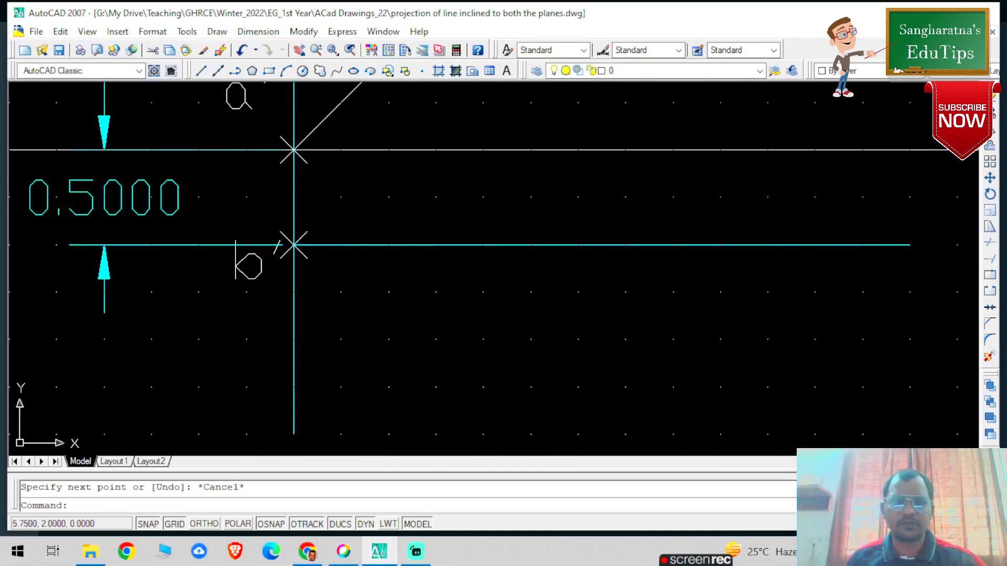
pyautogui.click(202, 71)
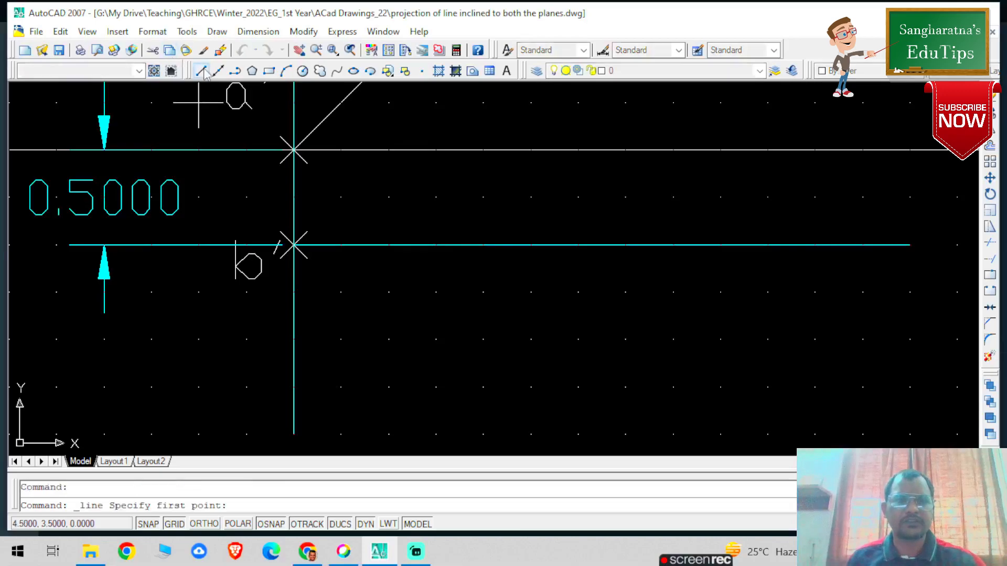
pyautogui.click(293, 244)
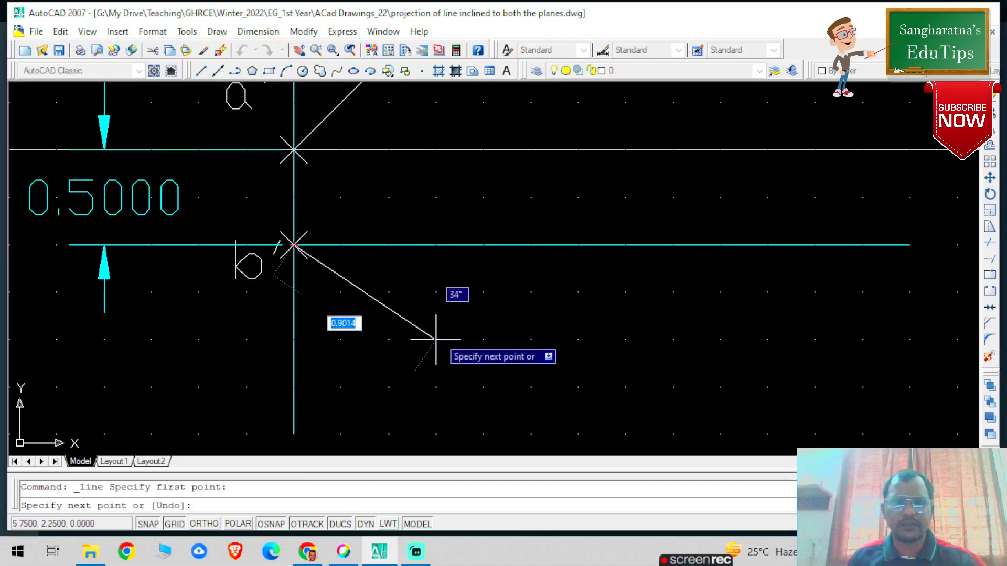
pyautogui.write('1')
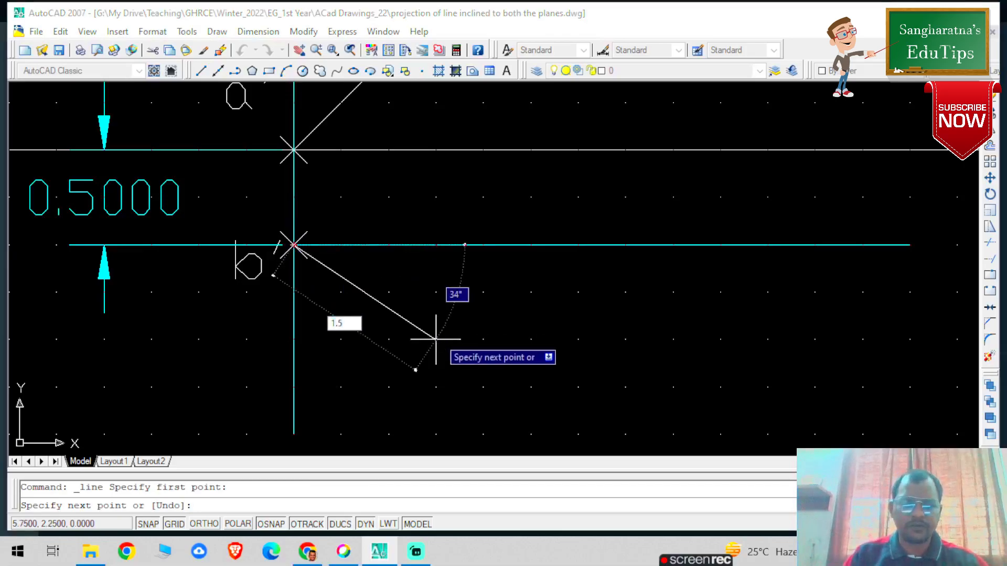
pyautogui.write('.5')
pyautogui.press('Tab')
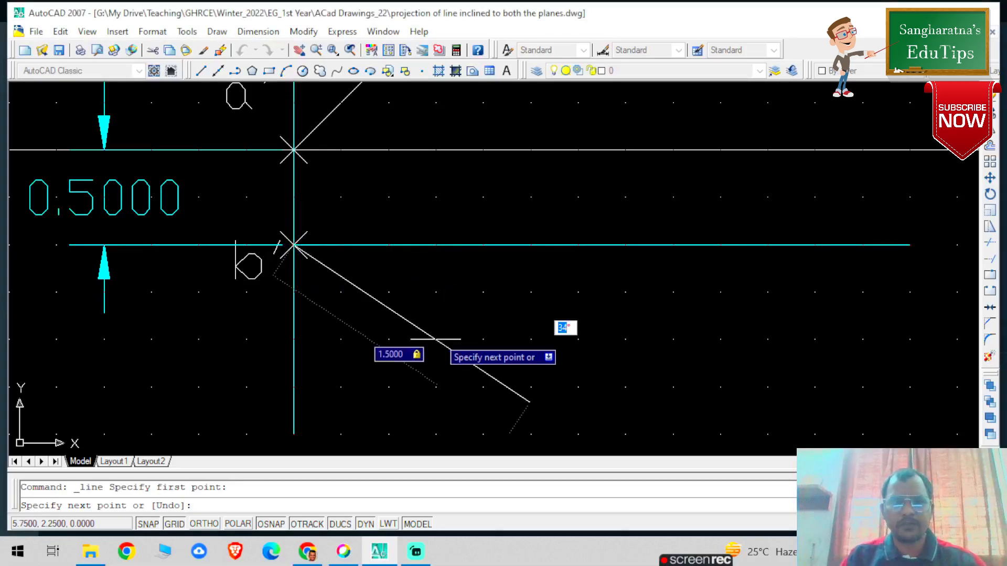
pyautogui.write('35')
pyautogui.press('Return')
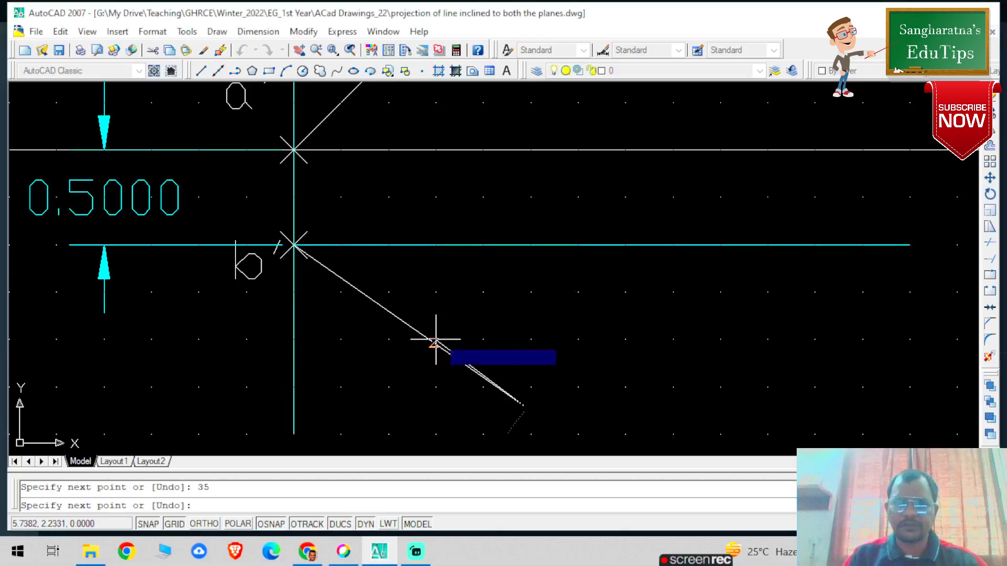
pyautogui.press('Return')
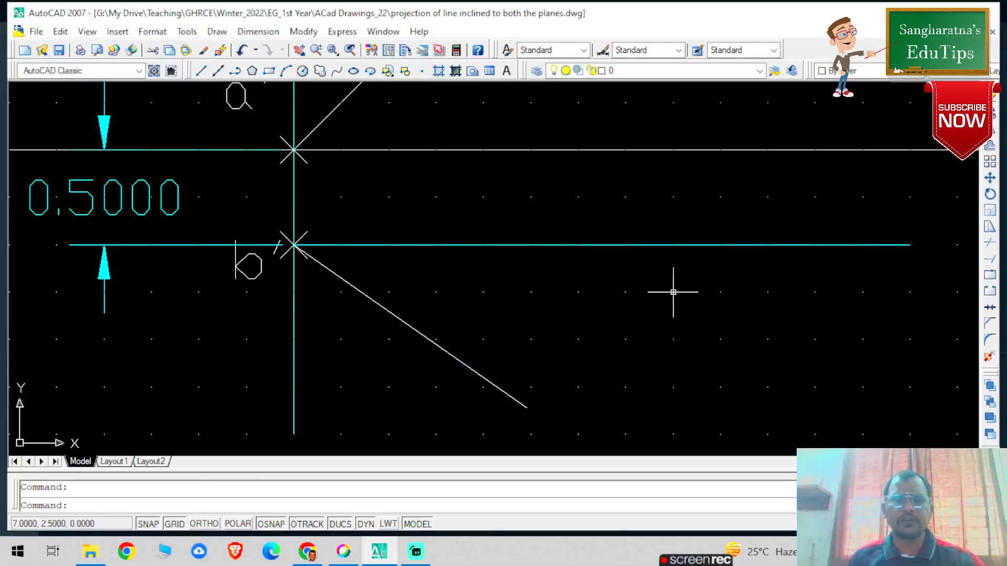
# - Turn off grid snapping and place a point marker at the free end of the 45° line from a'
pyautogui.scroll(-4, 619, 325)
pyautogui.scroll(2, 615, 328)
pyautogui.scroll(-2, 621, 325)
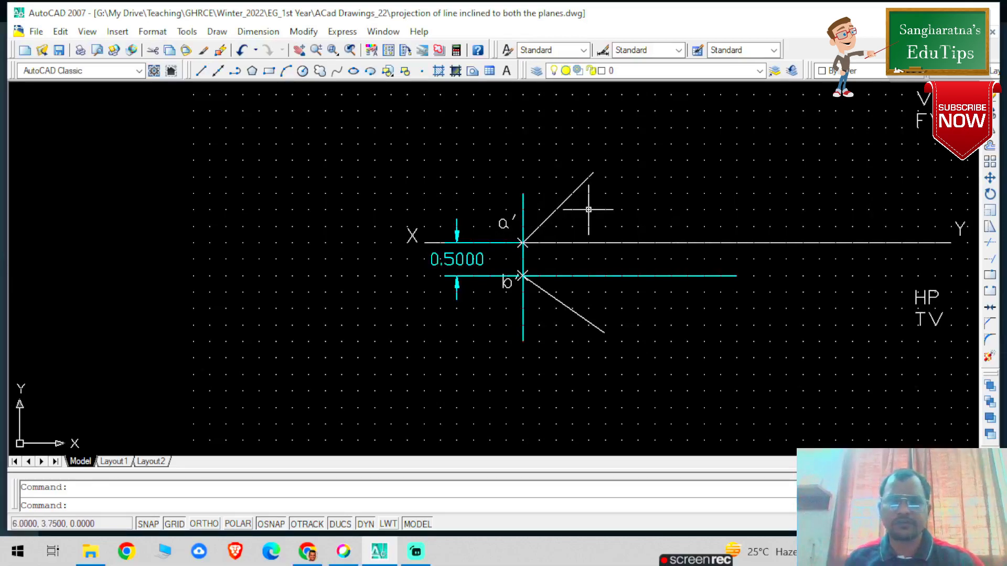
pyautogui.scroll(3, 655, 178)
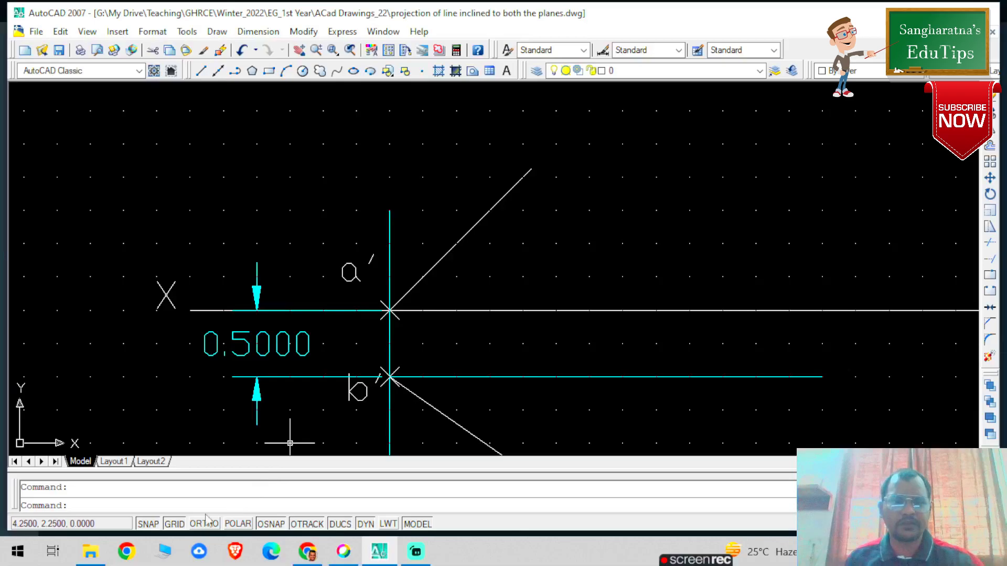
pyautogui.click(154, 526)
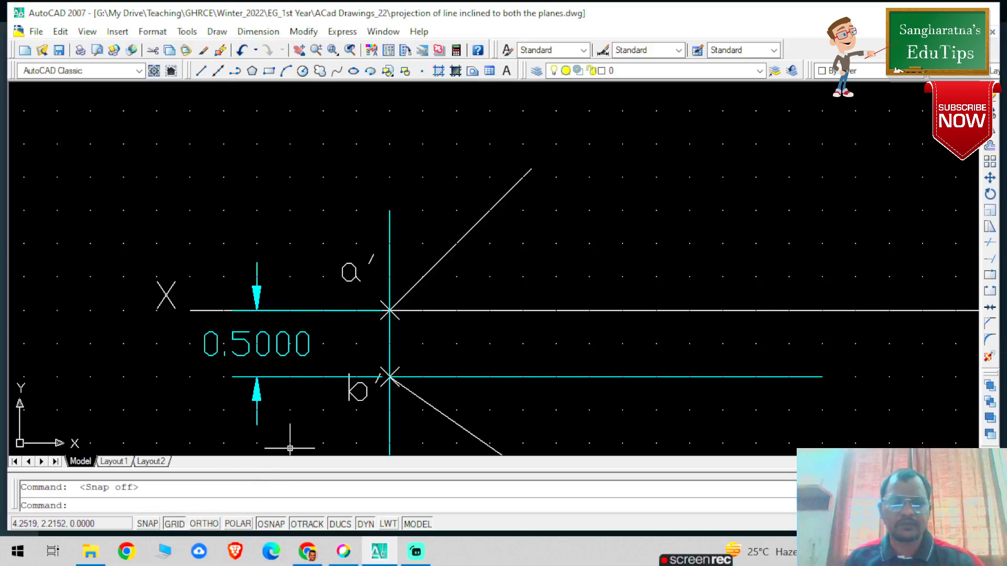
pyautogui.click(422, 72)
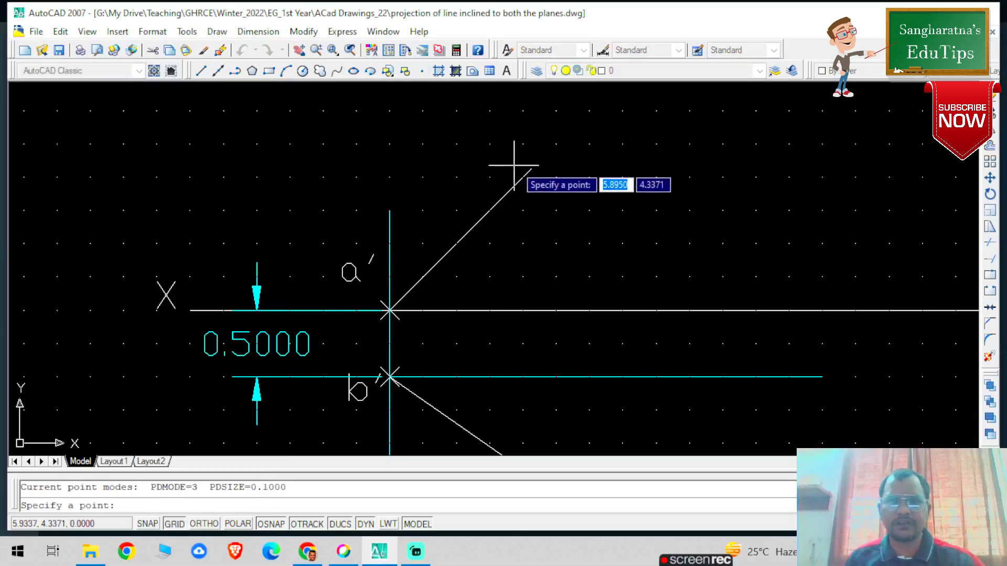
pyautogui.click(531, 169)
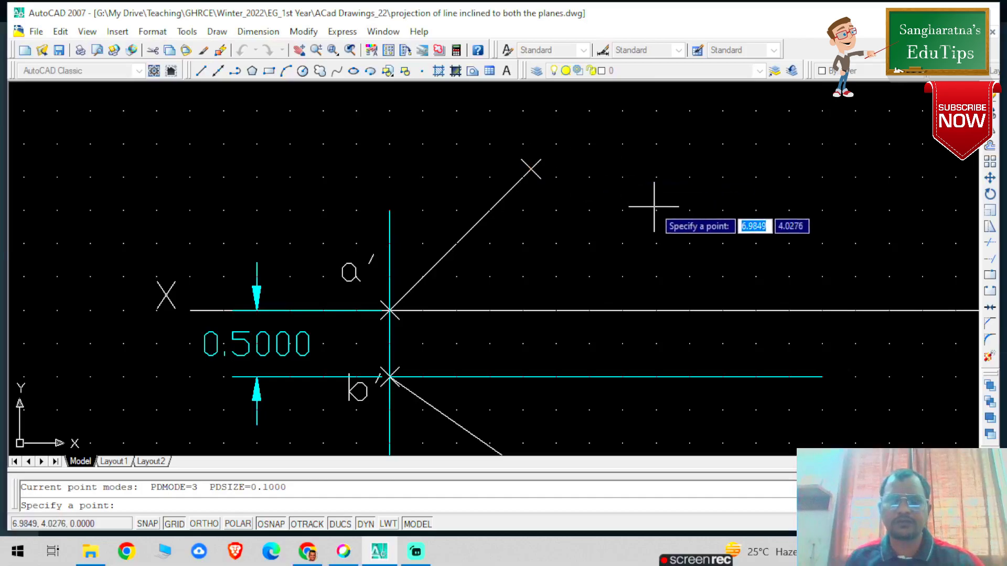
# - Place a point marker at the free end of the 35° line from b' and end the Point command
pyautogui.scroll(-2, 603, 380)
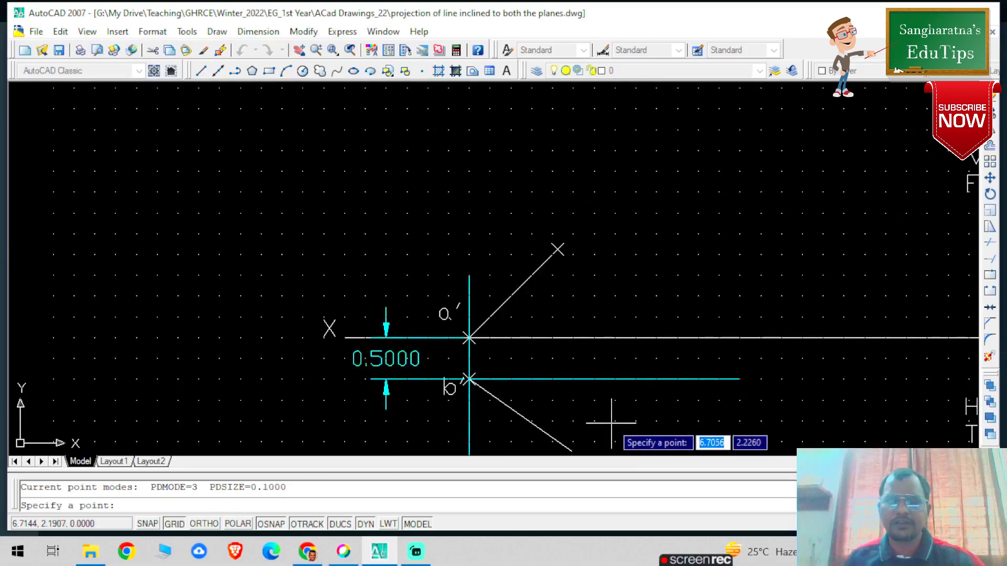
pyautogui.scroll(3, 608, 419)
pyautogui.scroll(-2, 582, 428)
pyautogui.scroll(2, 579, 432)
pyautogui.scroll(-3, 546, 414)
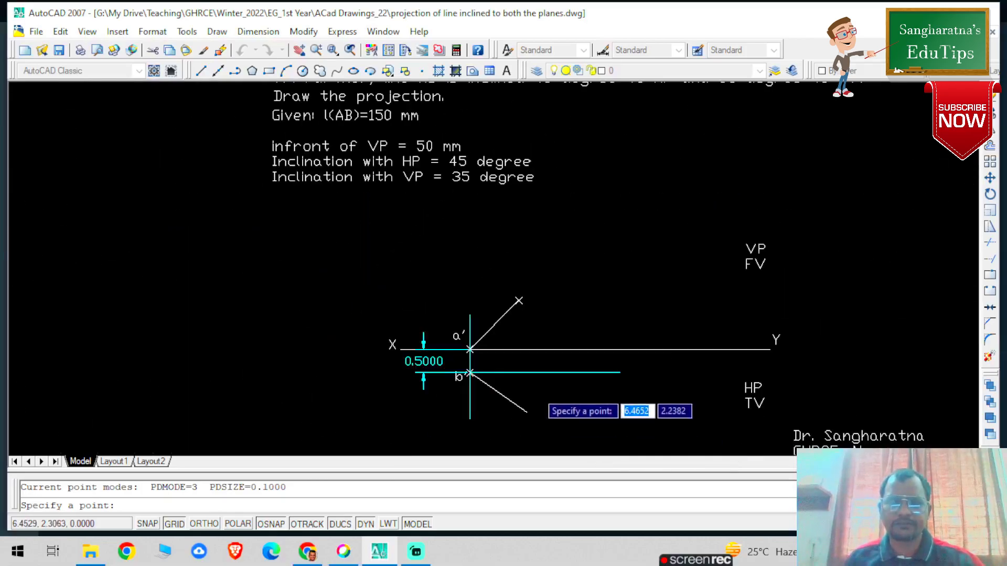
pyautogui.scroll(1, 551, 412)
pyautogui.scroll(1, 513, 418)
pyautogui.click(518, 407)
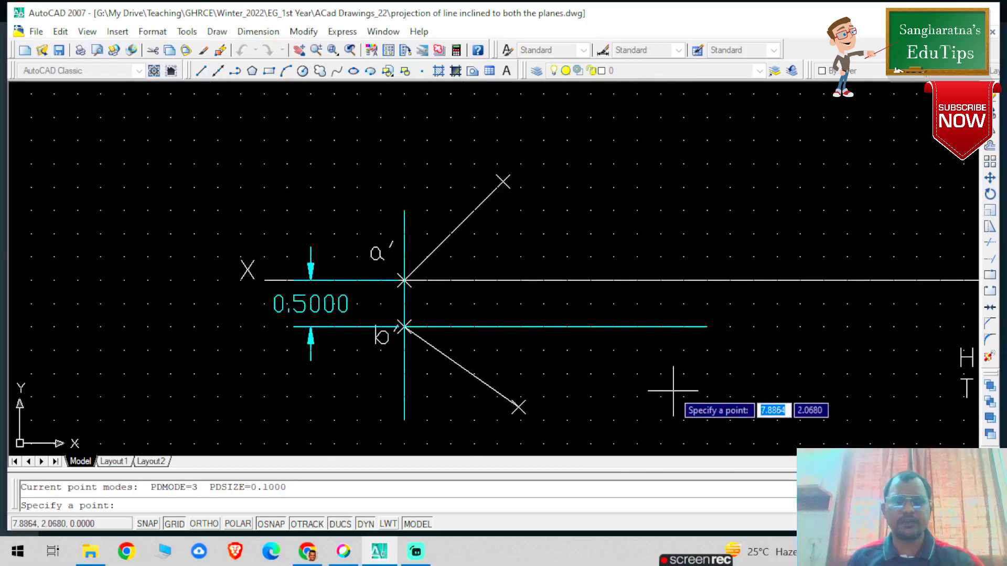
pyautogui.press('Escape')
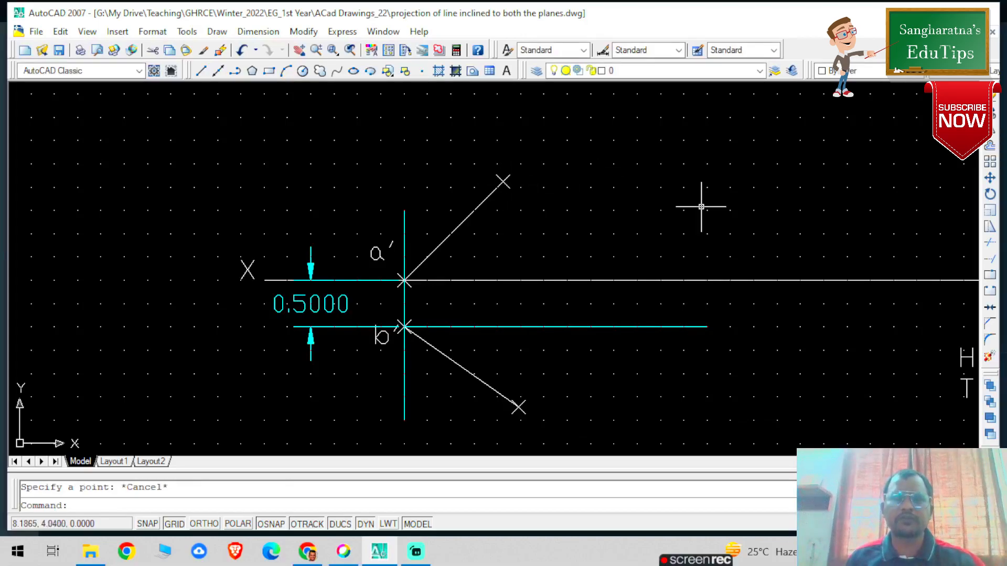
# - Draw a horizontal line about 1.9 units long from the free end of the 45° line toward the Y side
pyautogui.click(202, 73)
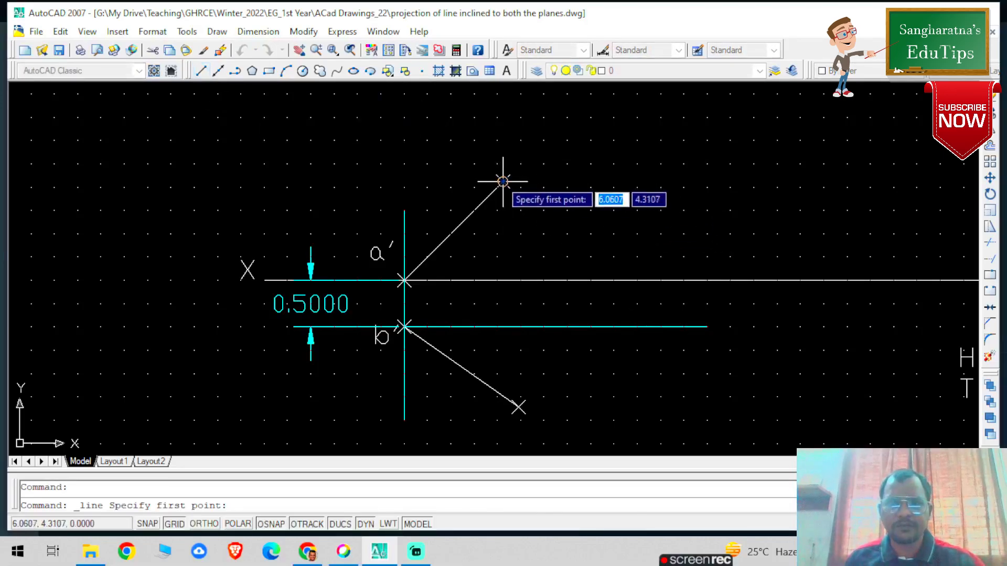
pyautogui.scroll(5, 579, 220)
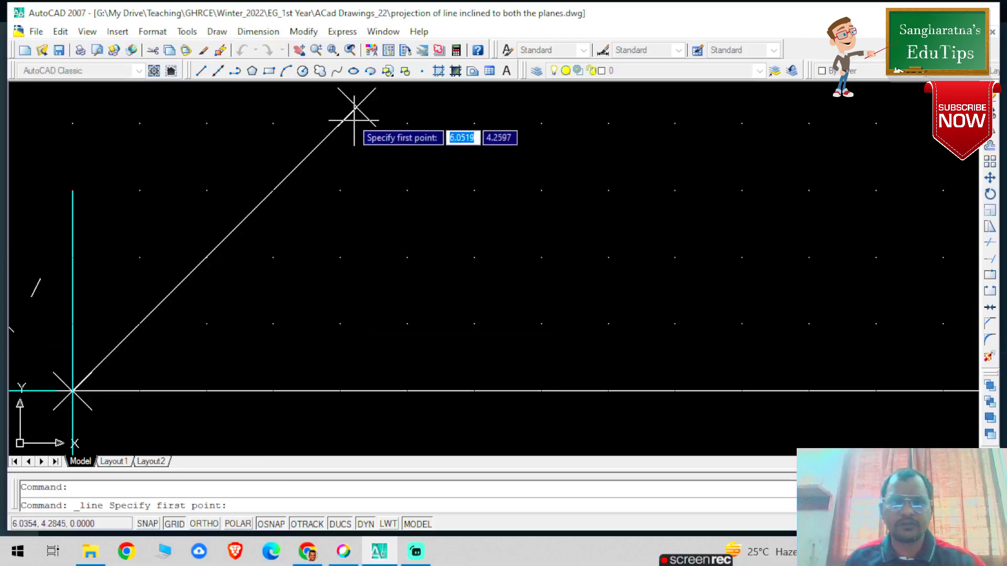
pyautogui.click(356, 107)
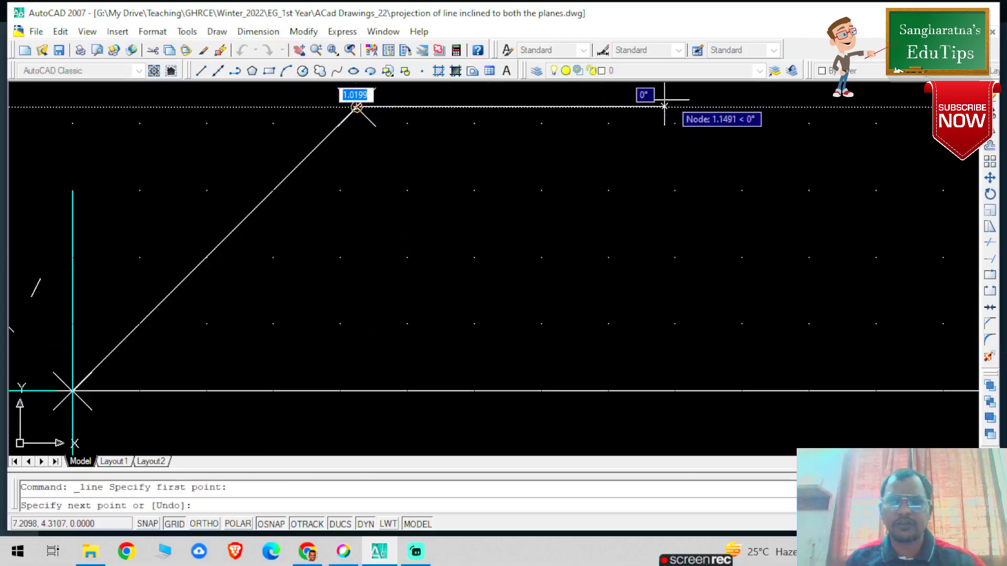
pyautogui.click(856, 107)
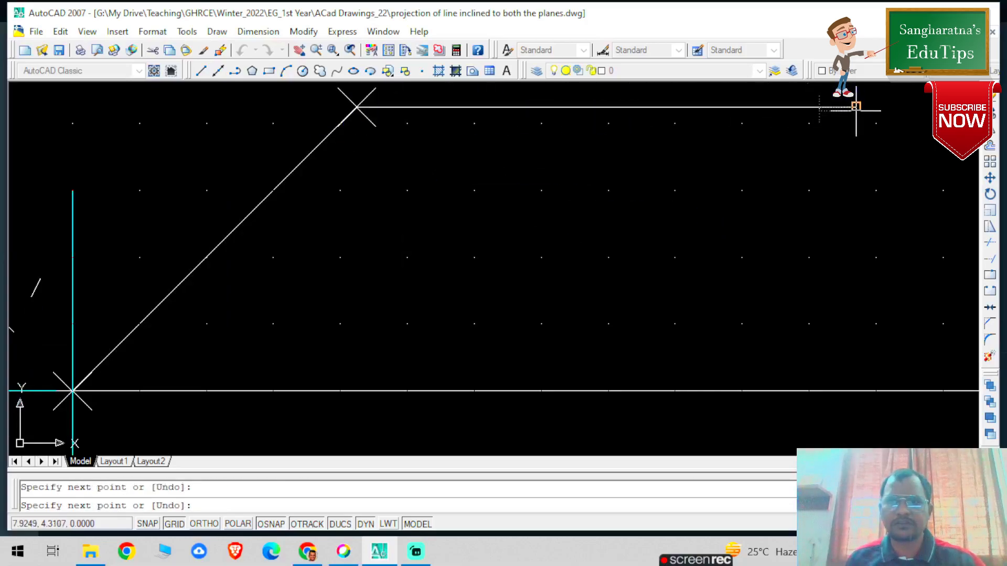
pyautogui.press('Escape')
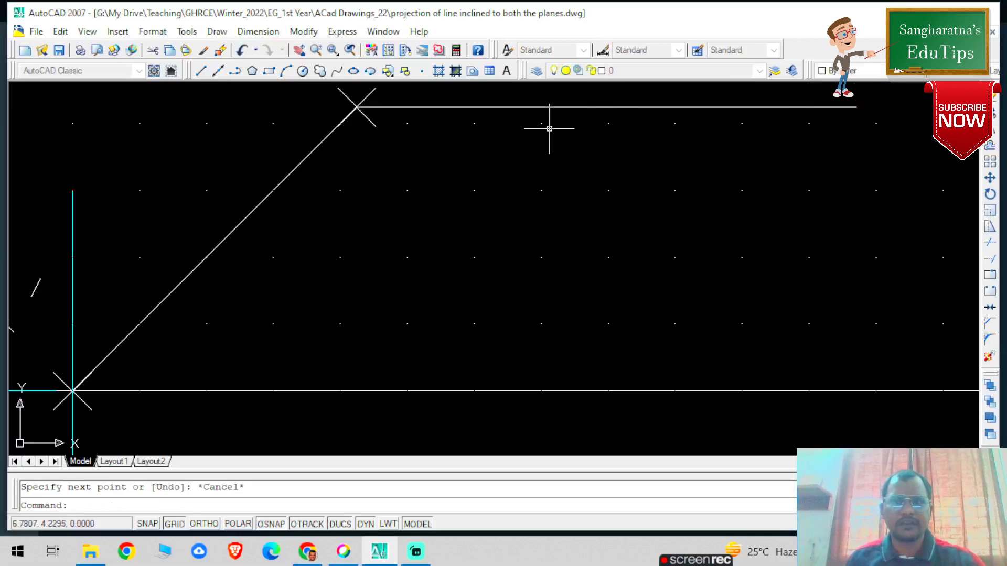
# - Draw a horizontal line about 1.1 units long from the 45° line's free end toward the X side, just past the vertical line through a'
pyautogui.click(199, 71)
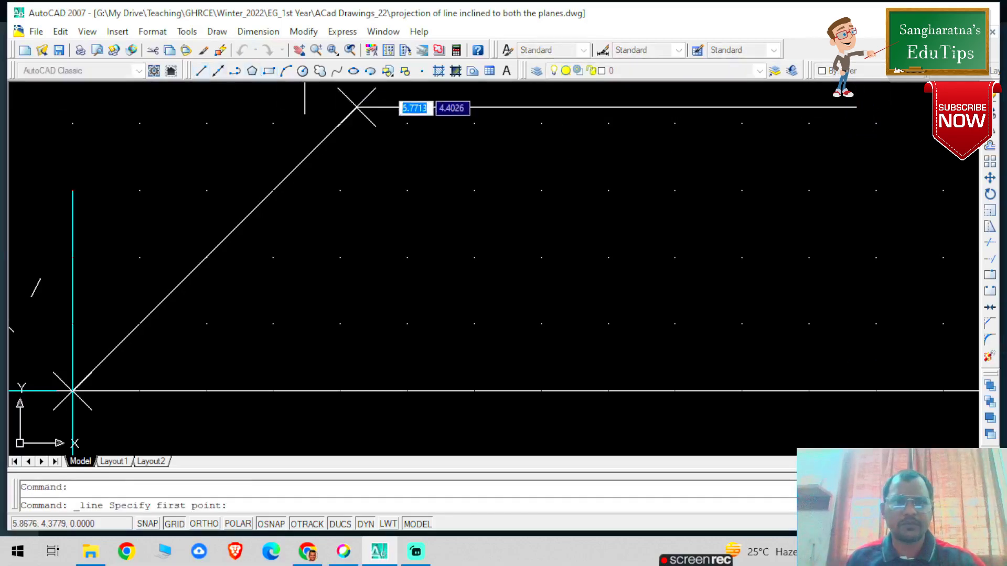
pyautogui.click(356, 107)
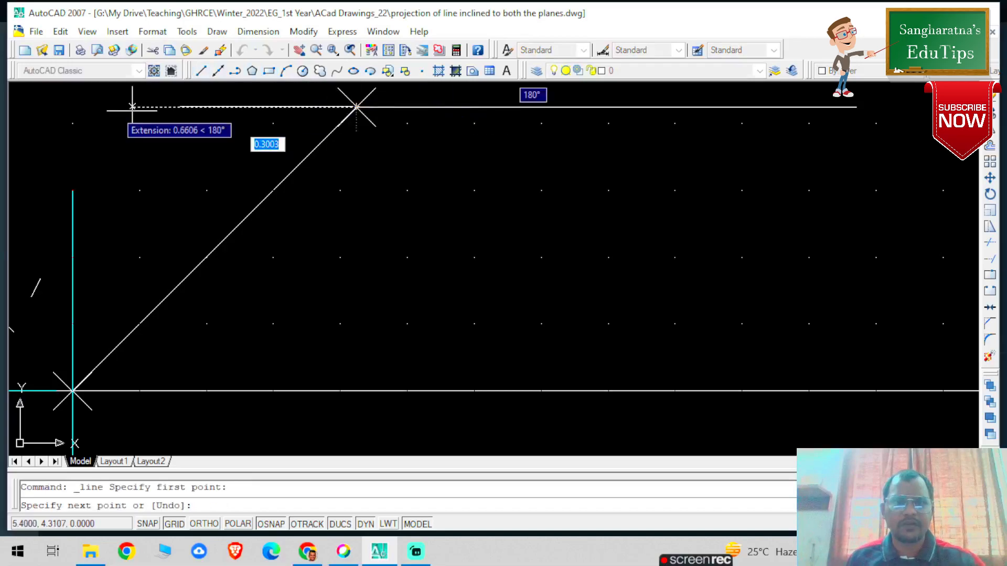
pyautogui.click(1, 110)
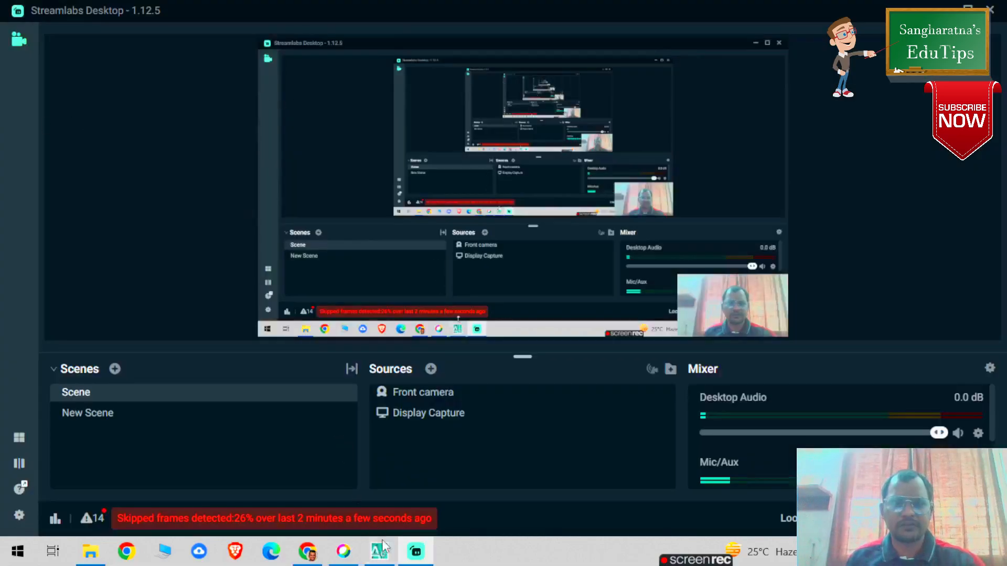
pyautogui.click(388, 560)
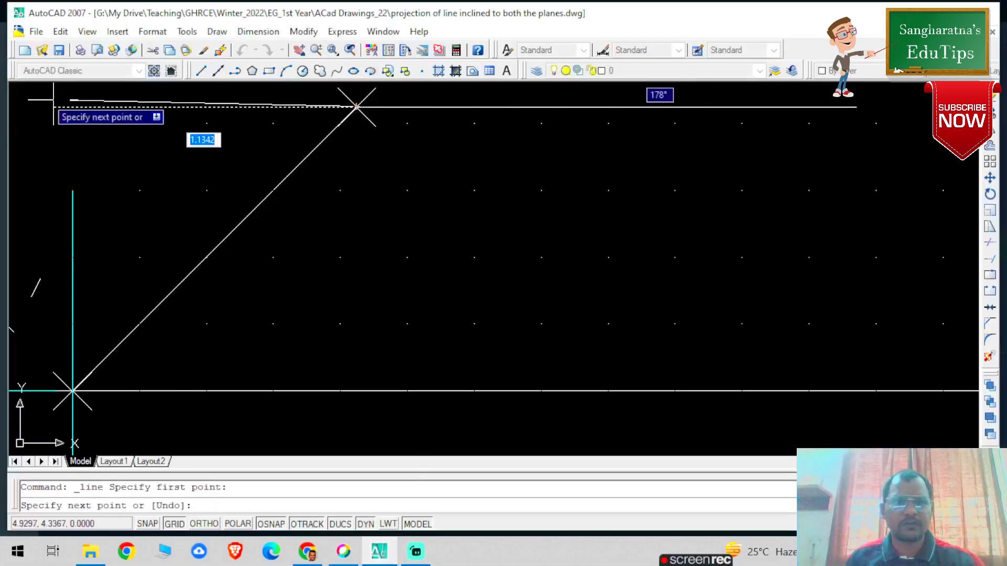
pyautogui.click(57, 107)
pyautogui.press('Escape')
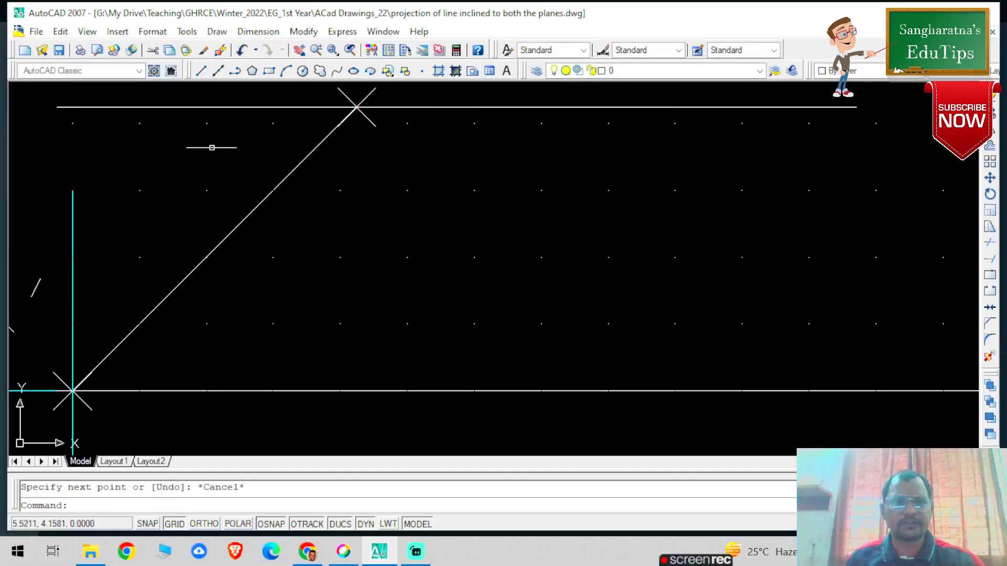
# - Draw a horizontal line from the free end of the 35° line below XY toward the Y side
pyautogui.scroll(-2, 372, 231)
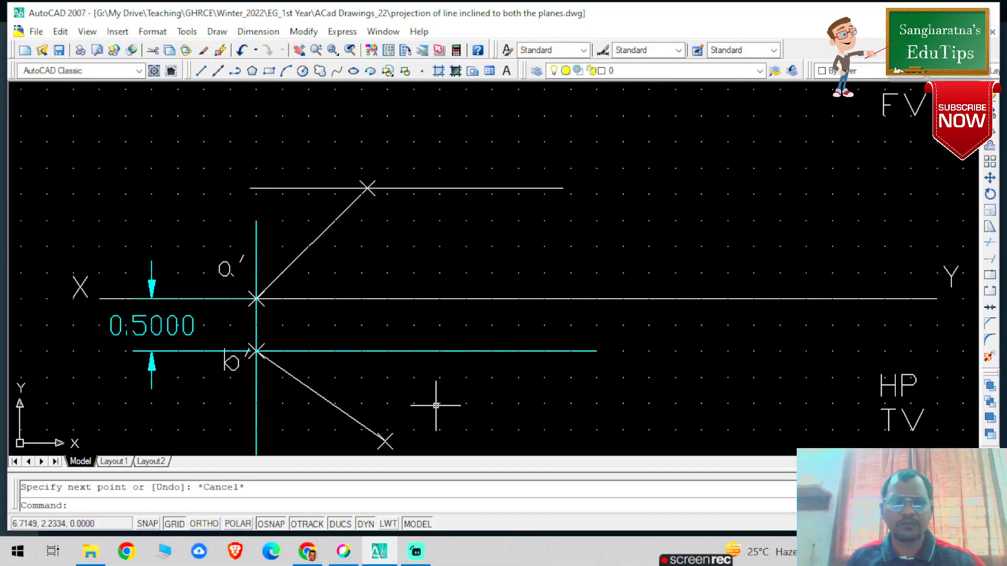
pyautogui.scroll(-2, 434, 400)
pyautogui.scroll(4, 450, 407)
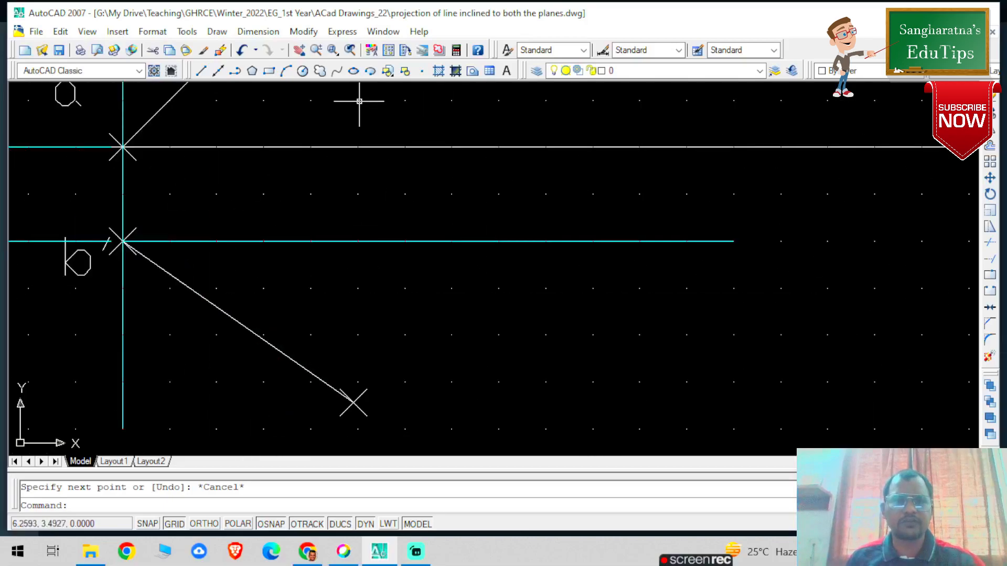
pyautogui.click(202, 72)
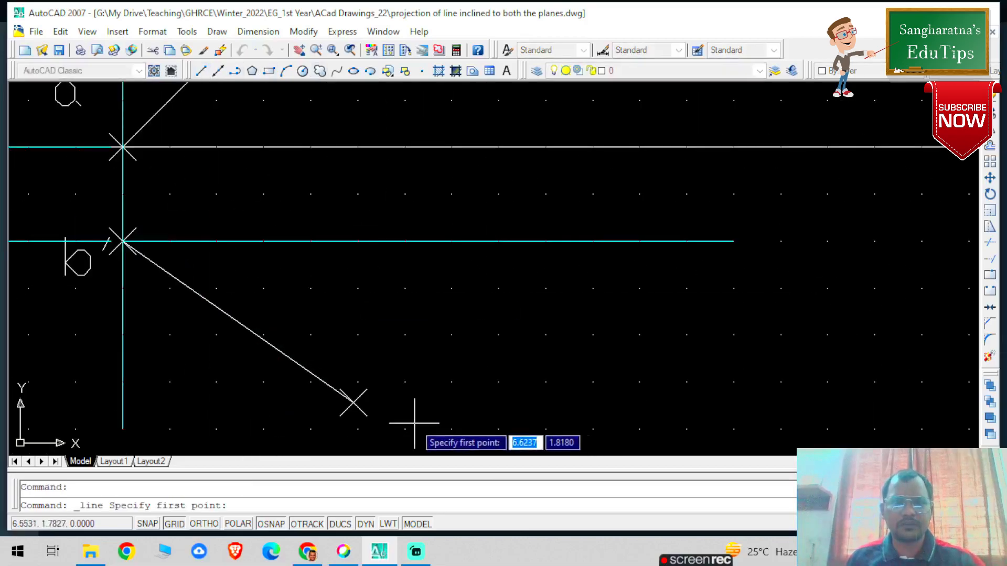
pyautogui.click(354, 403)
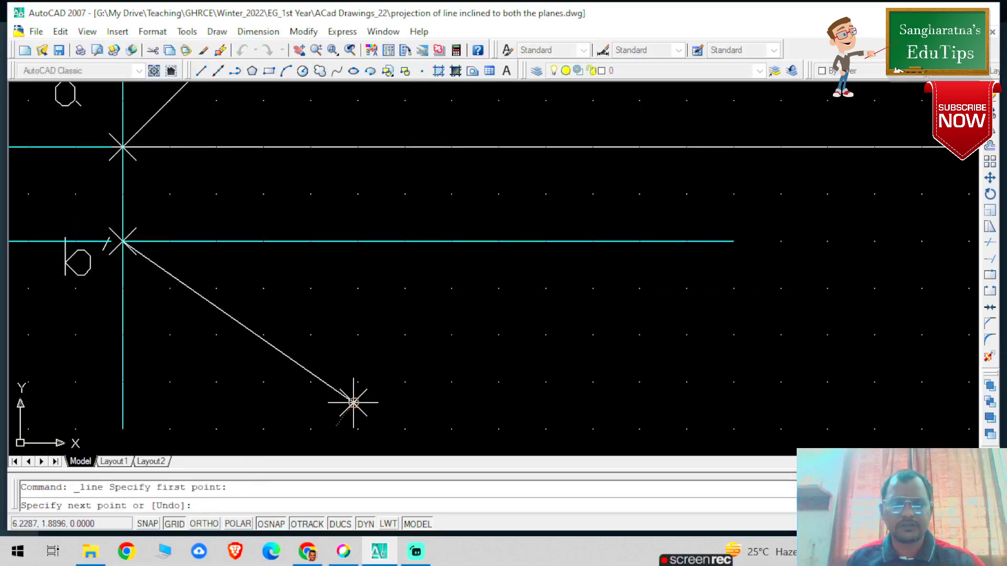
pyautogui.click(658, 402)
pyautogui.press('Escape')
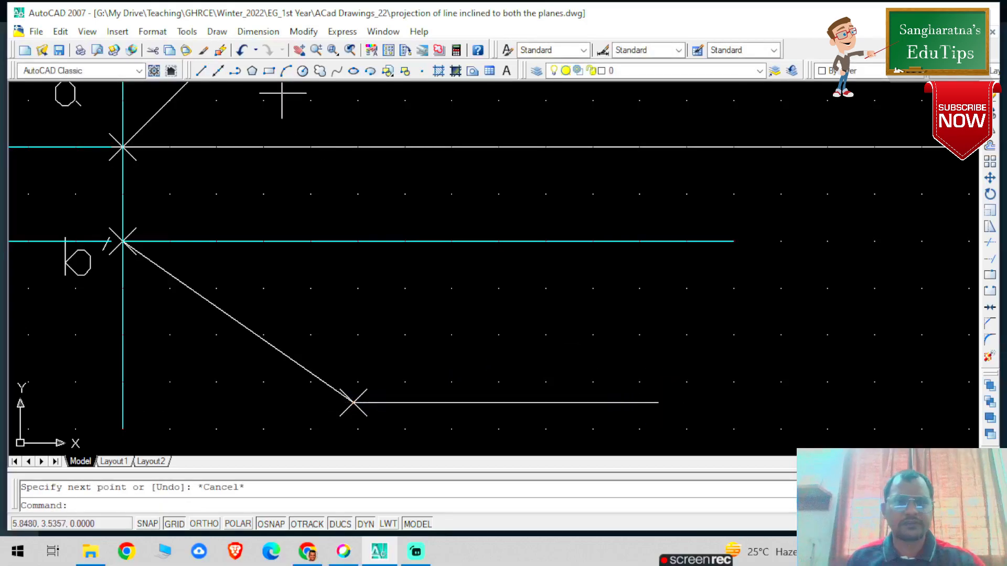
# - Draw a horizontal line about 1.4 units long from the 35° line's free end toward the X side, past the vertical line
pyautogui.click(202, 71)
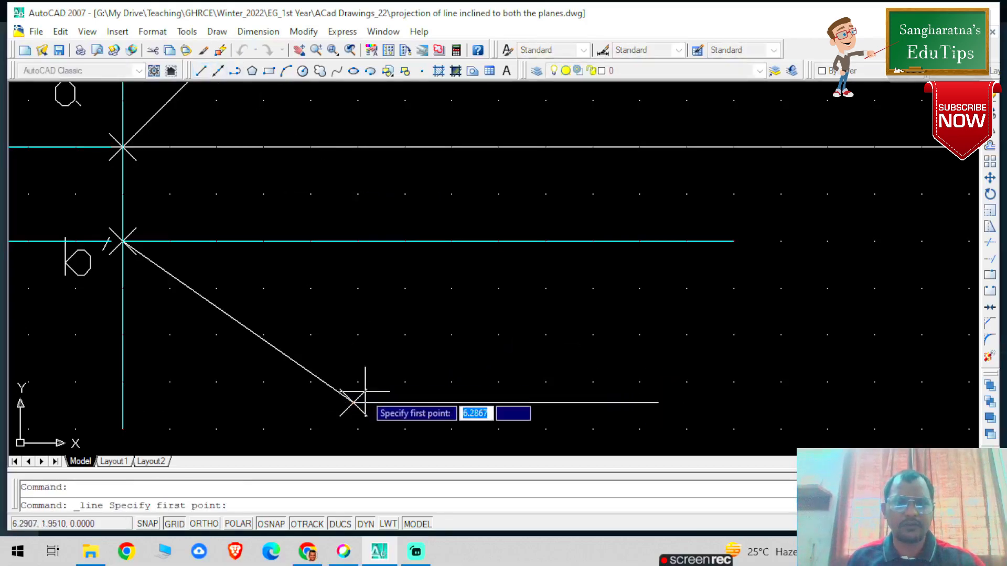
pyautogui.click(354, 403)
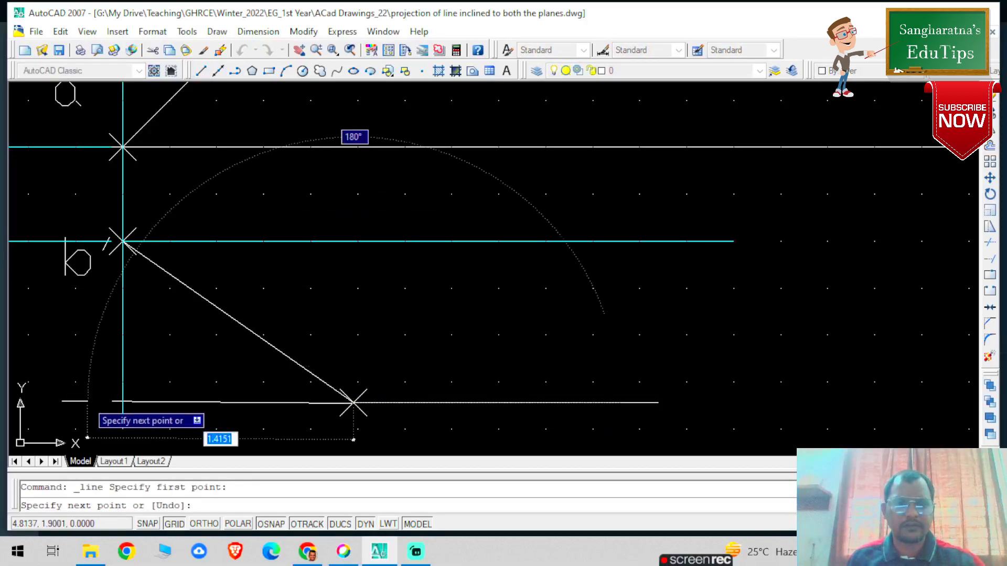
pyautogui.press('F8')
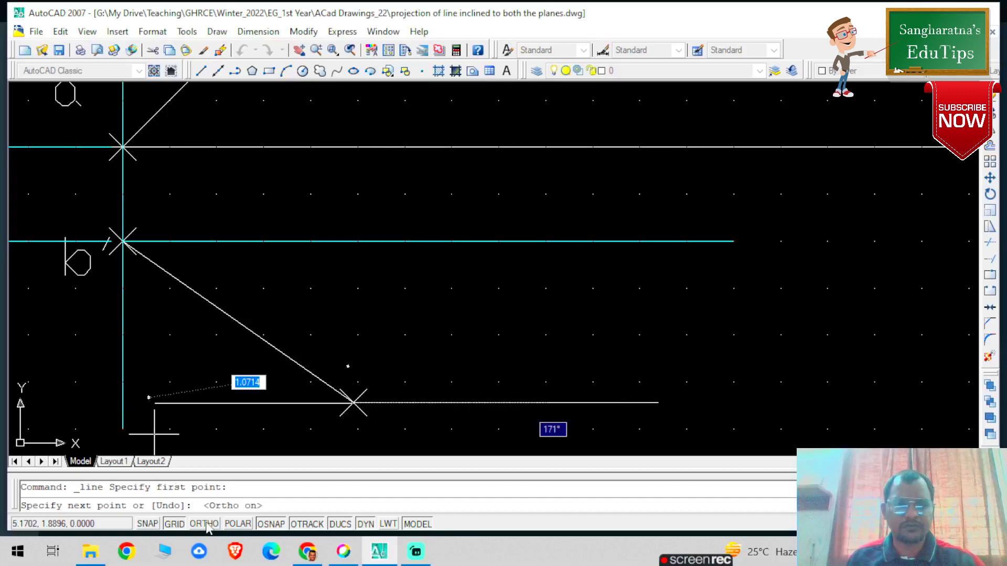
pyautogui.click(82, 383)
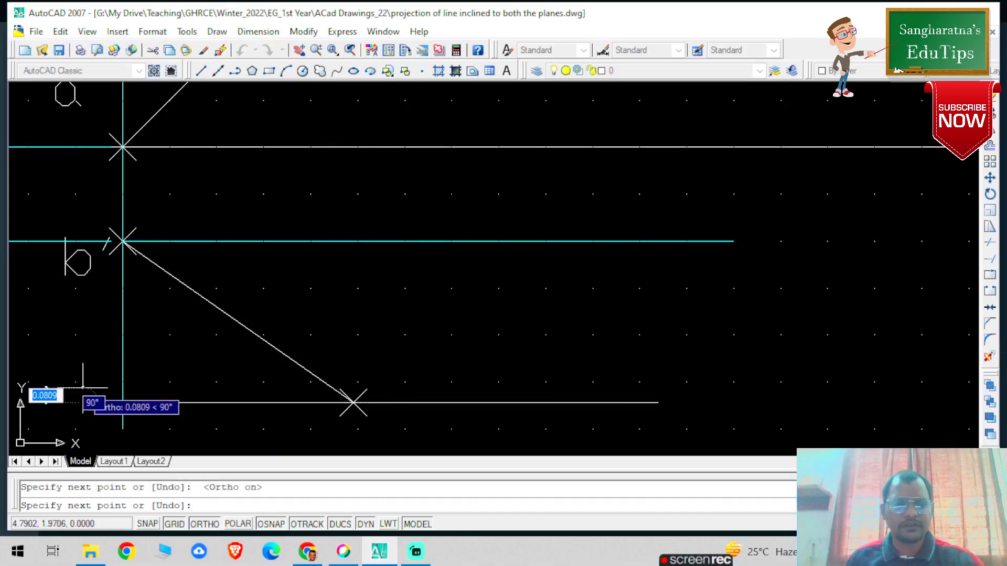
pyautogui.press('Escape')
# - Change the colour of the horizontal lines through the free ends of the 45° and 35° lines to Cyan
pyautogui.click(481, 402)
pyautogui.click(276, 403)
pyautogui.scroll(-2, 554, 330)
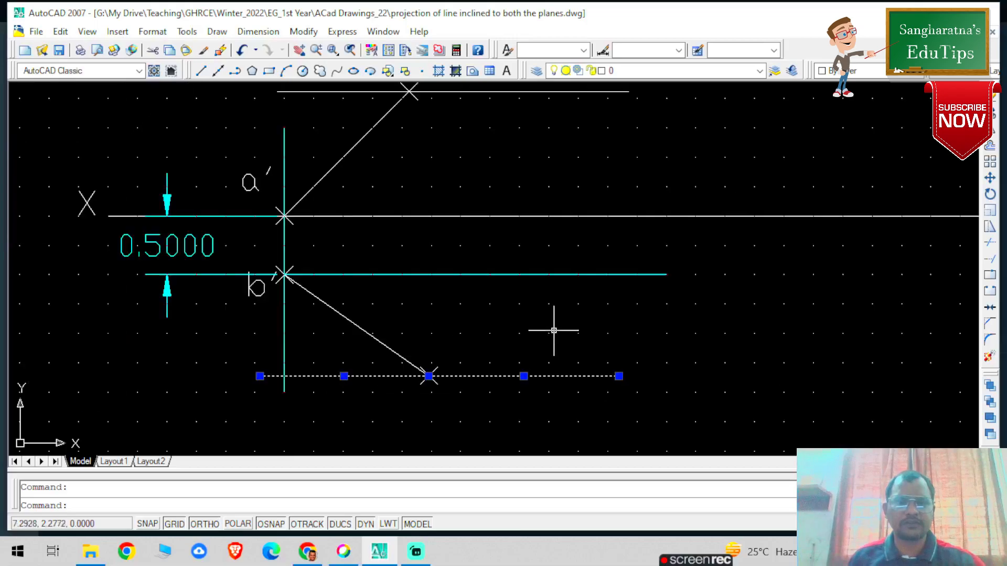
pyautogui.scroll(-2, 498, 264)
pyautogui.click(499, 156)
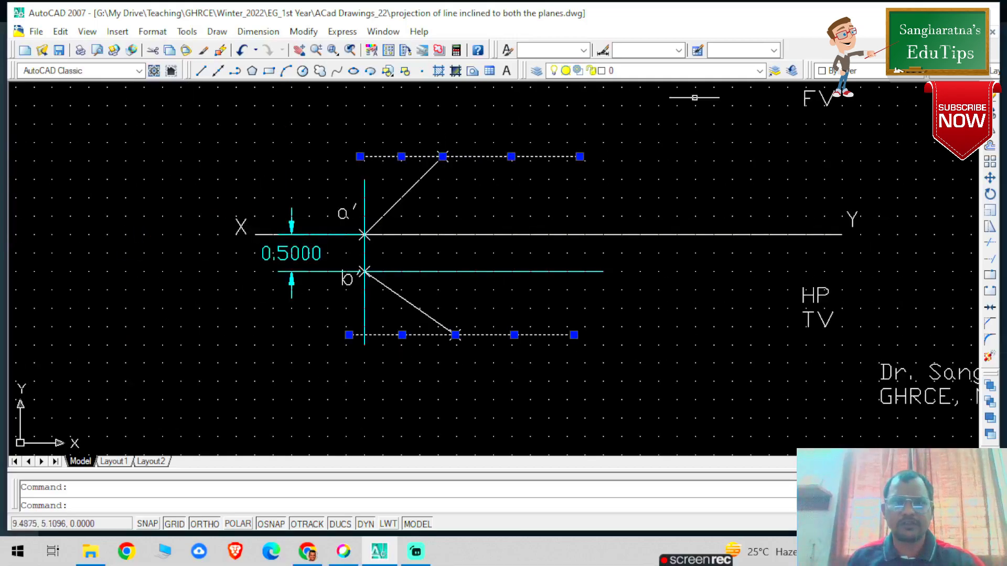
pyautogui.click(865, 71)
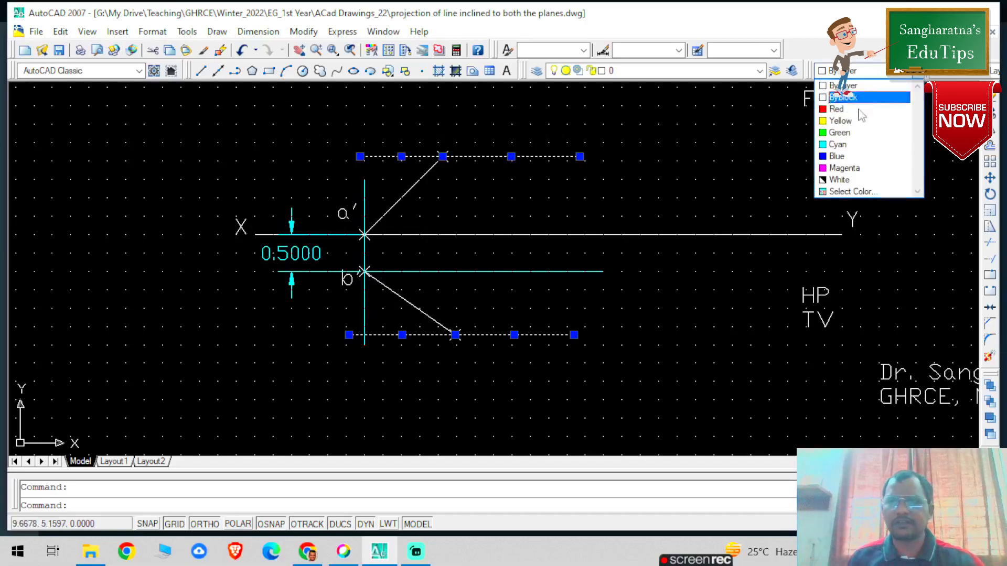
pyautogui.click(844, 145)
pyautogui.press('Escape')
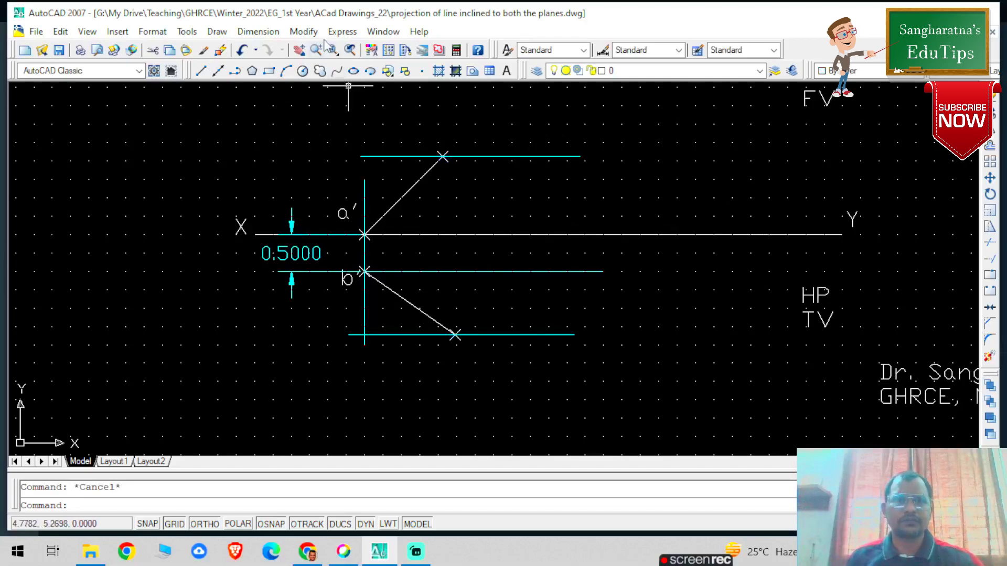
# - Add an angular dimension between the XY line and the inclined line from a', with its arc placed between them
pyautogui.click(260, 33)
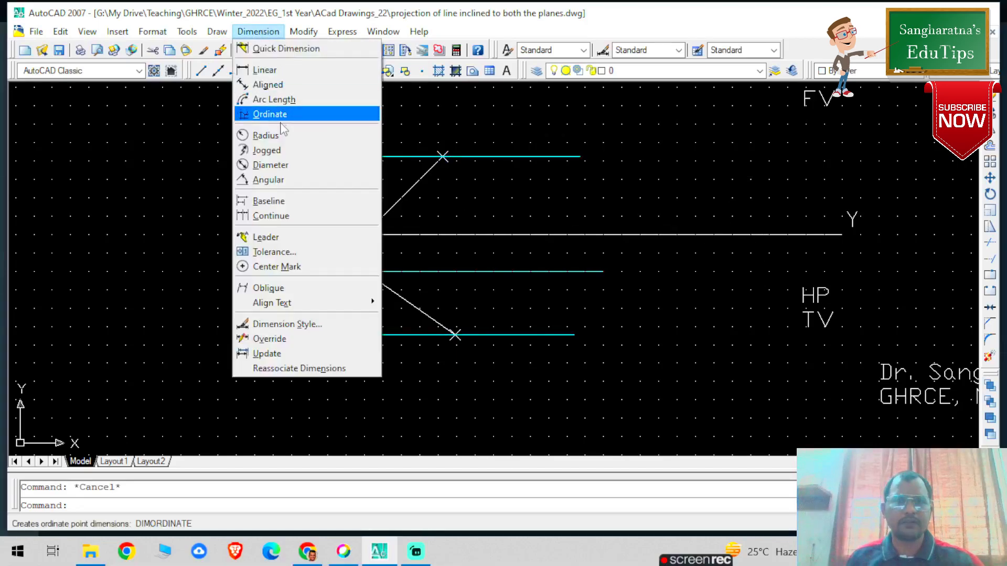
pyautogui.click(278, 179)
pyautogui.click(394, 236)
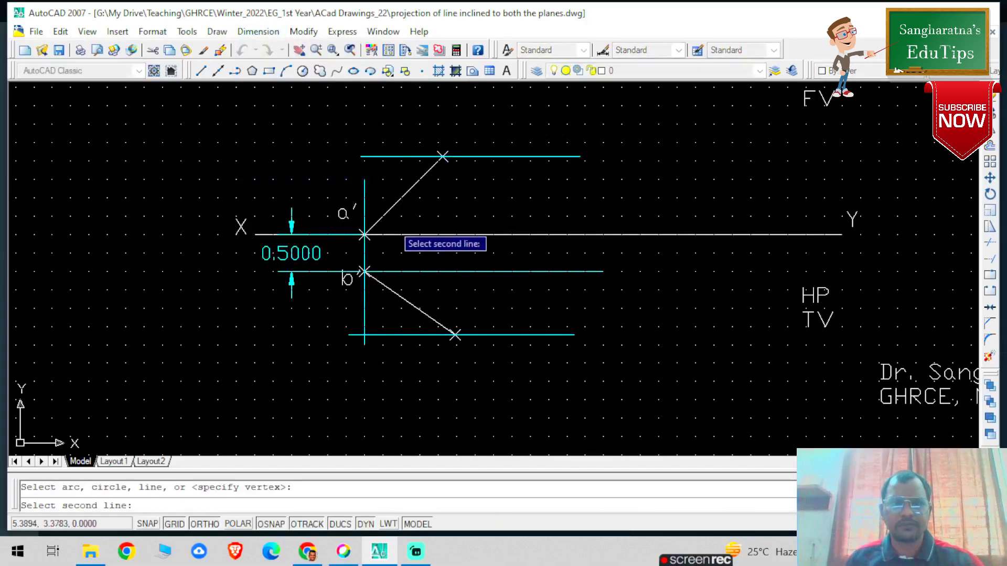
pyautogui.click(389, 213)
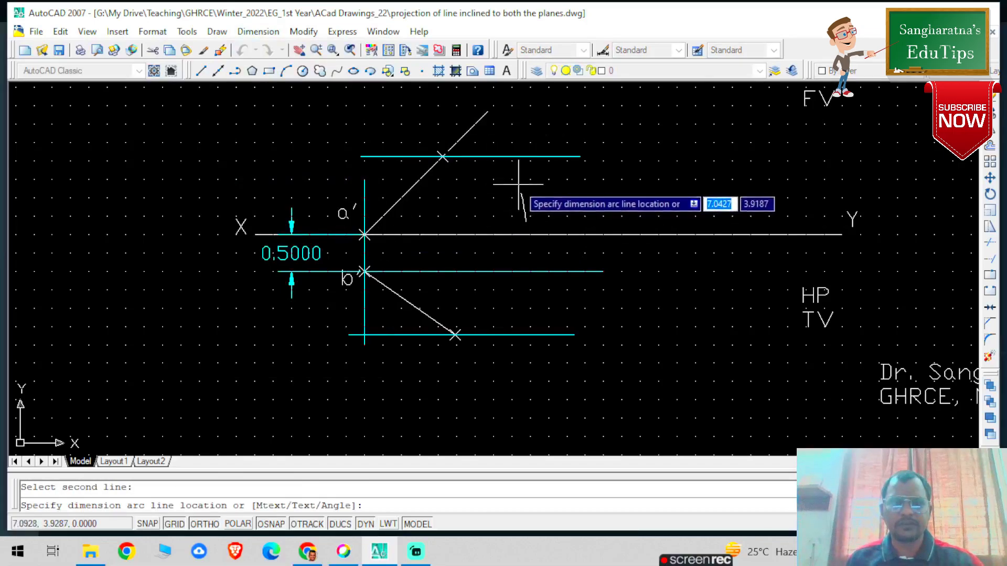
pyautogui.click(430, 206)
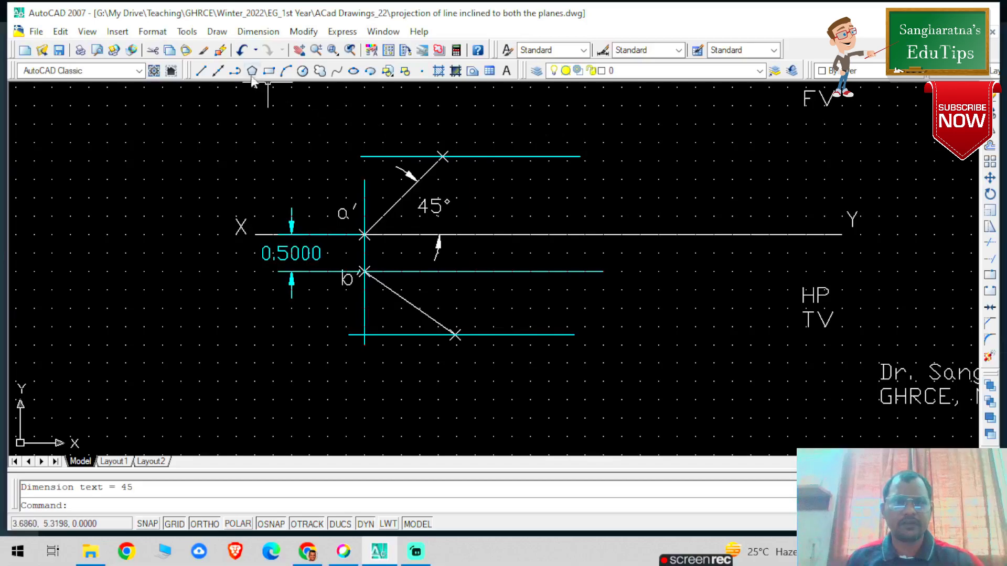
# - Add an angular dimension between the horizontal line through b' and the inclined line below it, placing its arc between them
pyautogui.click(258, 32)
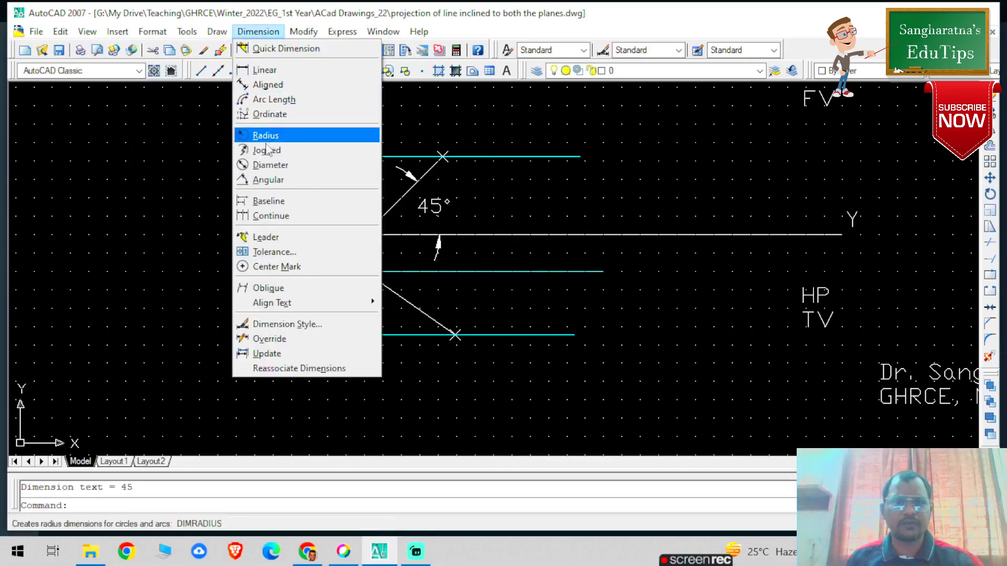
pyautogui.click(270, 178)
pyautogui.click(399, 271)
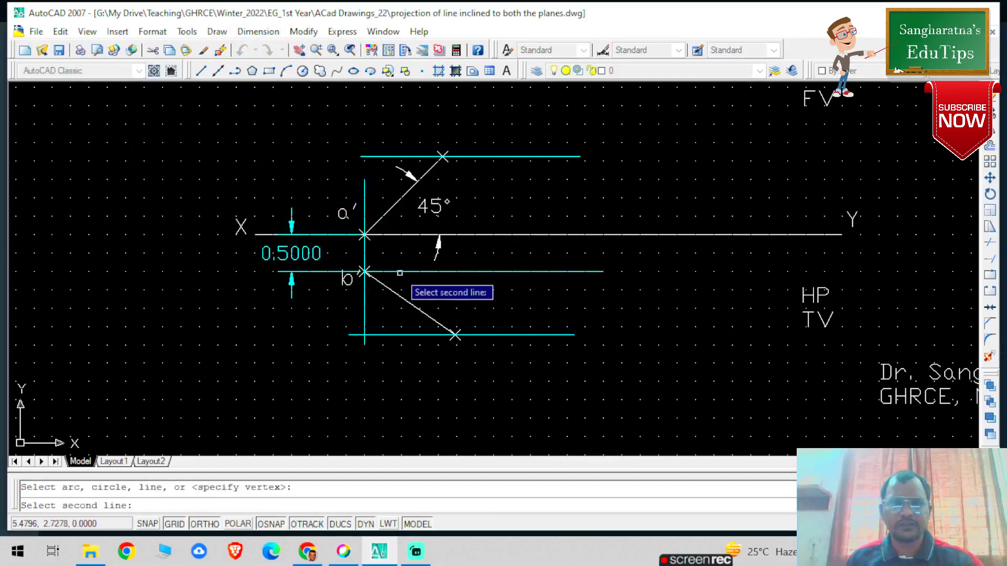
pyautogui.click(394, 290)
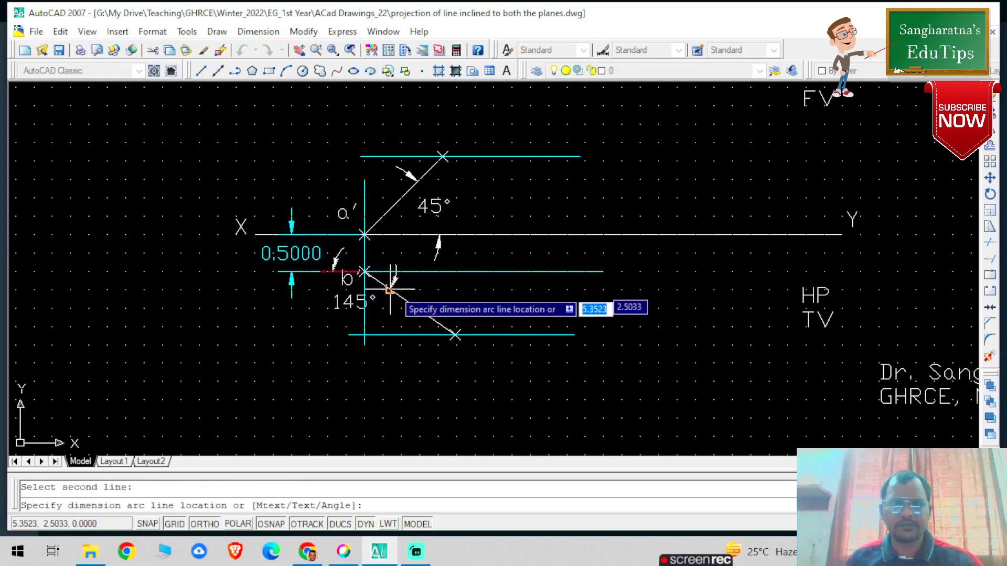
pyautogui.click(434, 286)
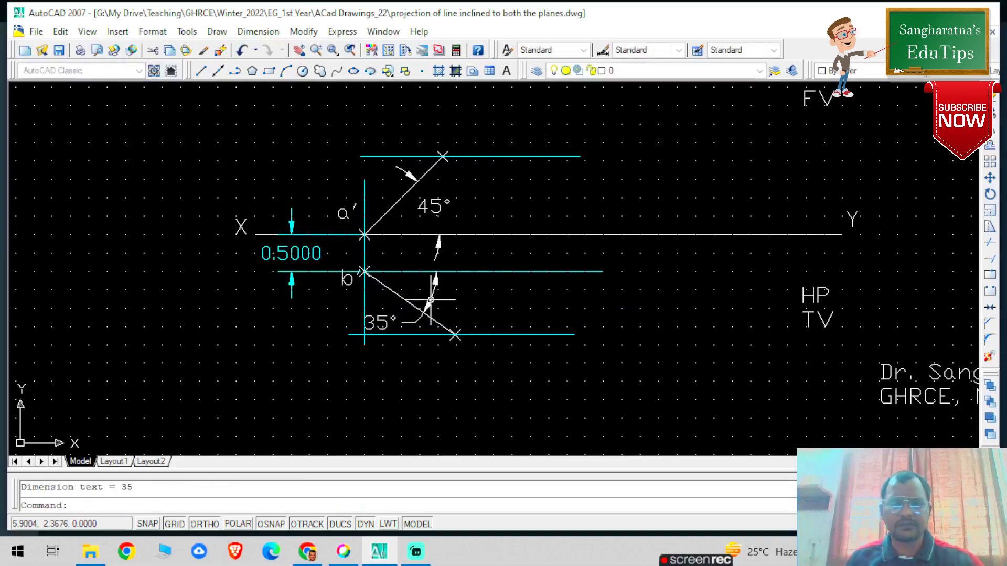
# - Change the colour of the 45° and 35° angular dimensions to Cyan
pyautogui.click(432, 207)
pyautogui.click(433, 293)
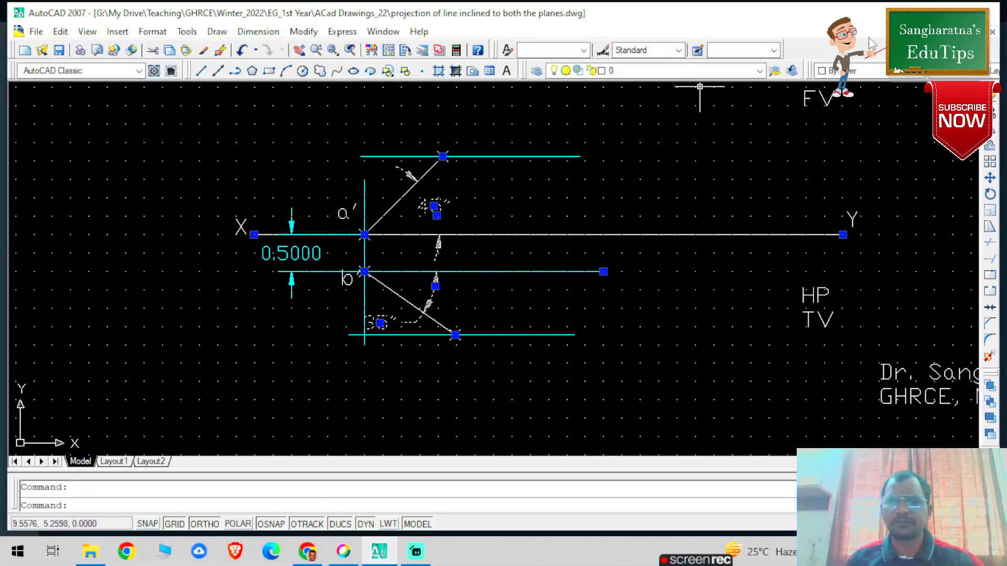
pyautogui.click(860, 70)
pyautogui.click(844, 149)
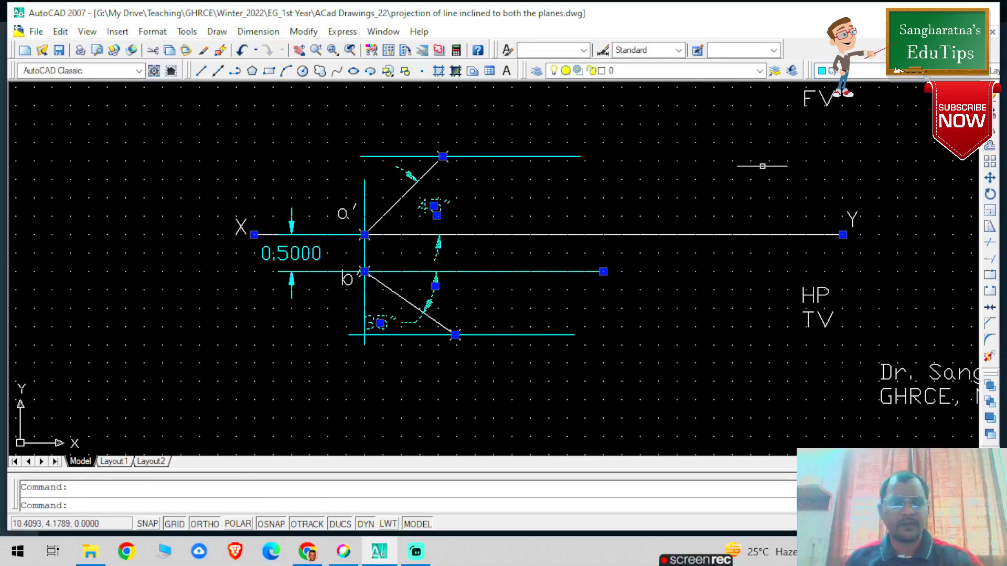
pyautogui.press('Escape')
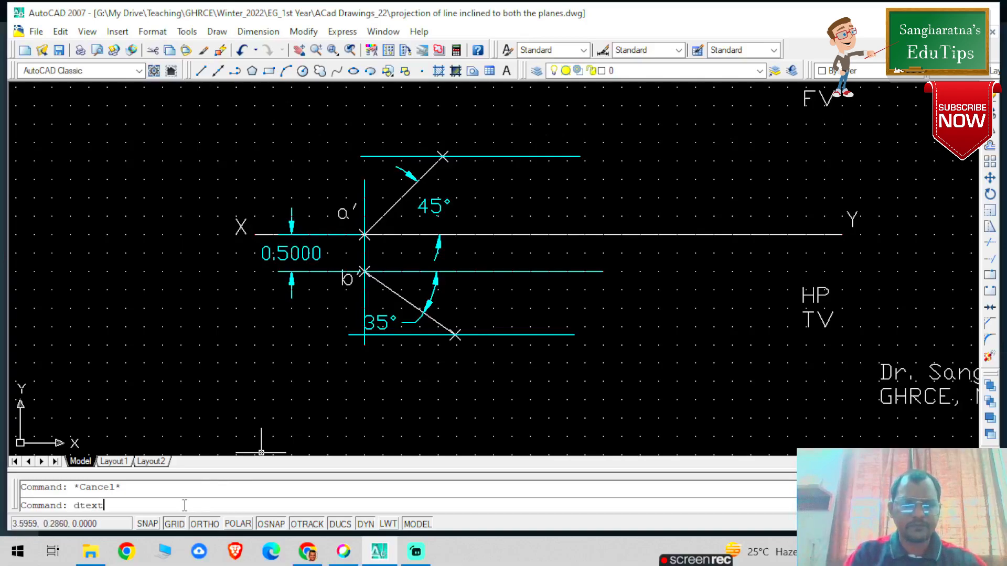
# - Label the free end of the 45° line "b1'" using single-line text with height 0.2 and rotation 0
pyautogui.press('Return')
pyautogui.click(127, 388)
pyautogui.write('0.2')
pyautogui.press('Return')
pyautogui.write('0')
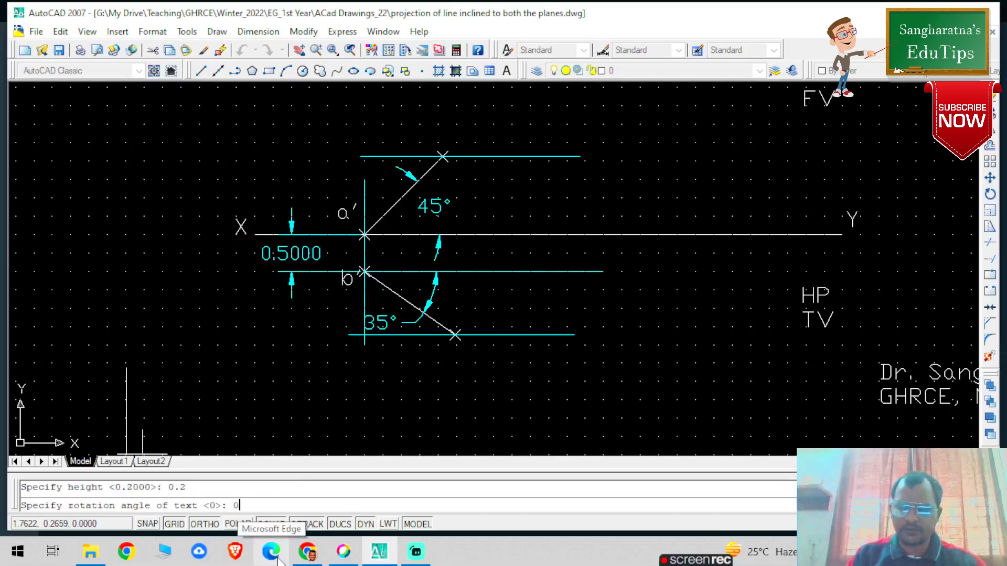
pyautogui.press('Return')
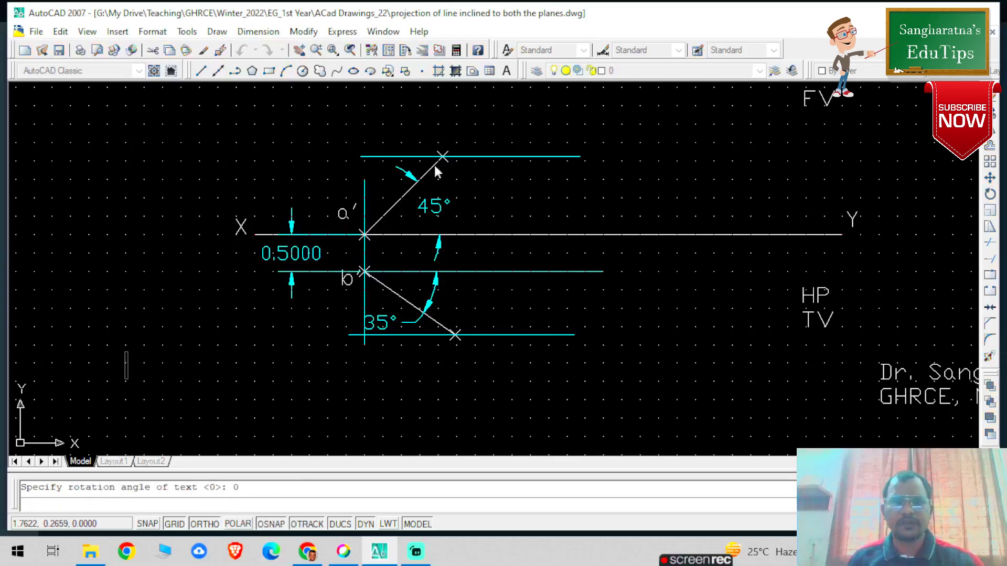
pyautogui.click(438, 143)
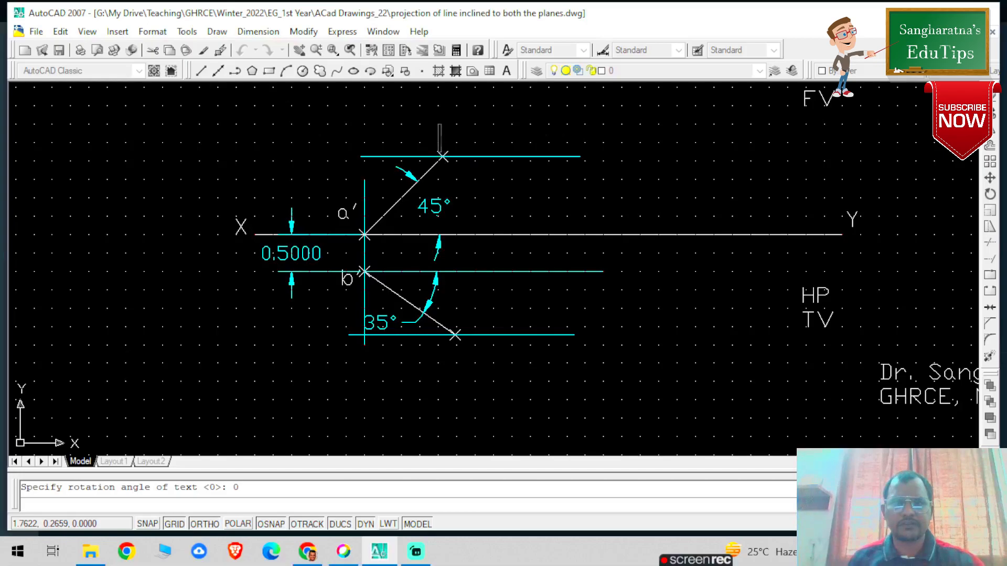
pyautogui.write('b')
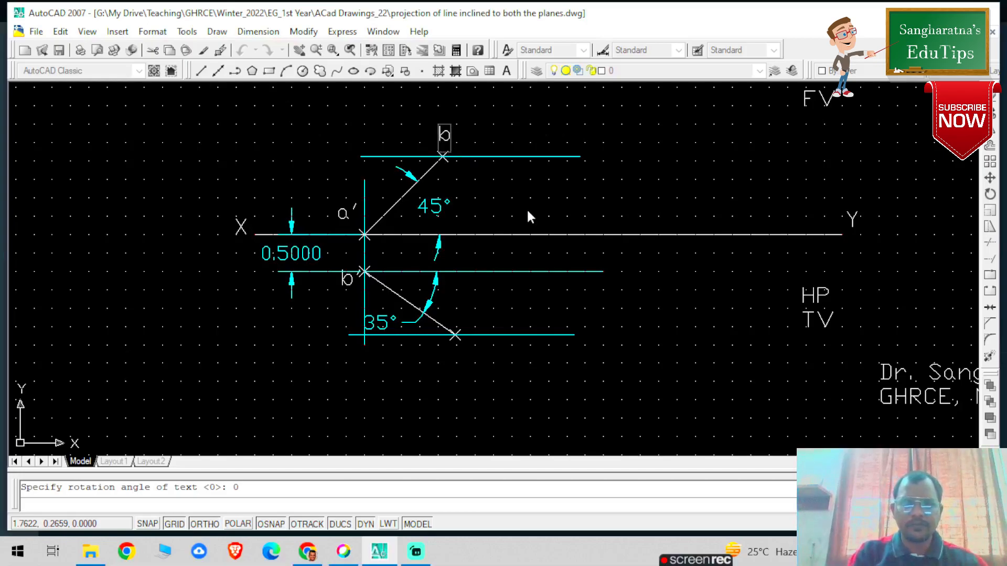
pyautogui.write("1'")
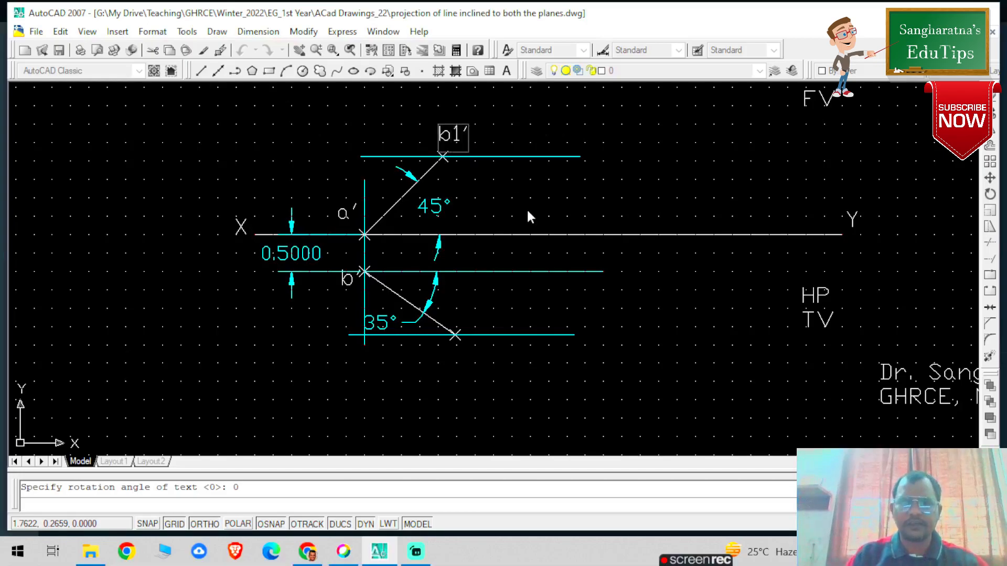
# - Add the text "locus of b1'" at the Y-side end of the upper horizontal line and "locus of b1" at the lower one
pyautogui.click(557, 148)
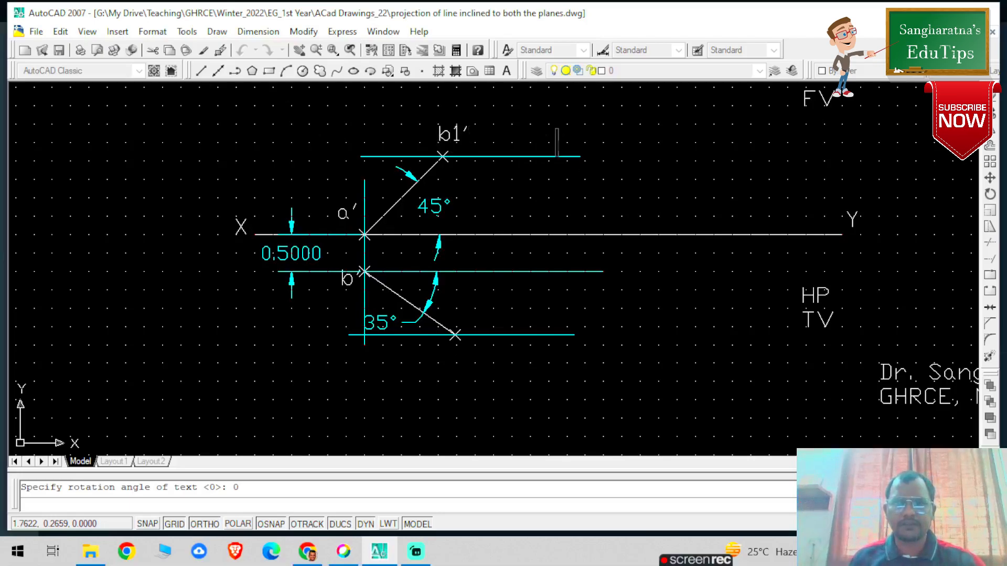
pyautogui.write('locus')
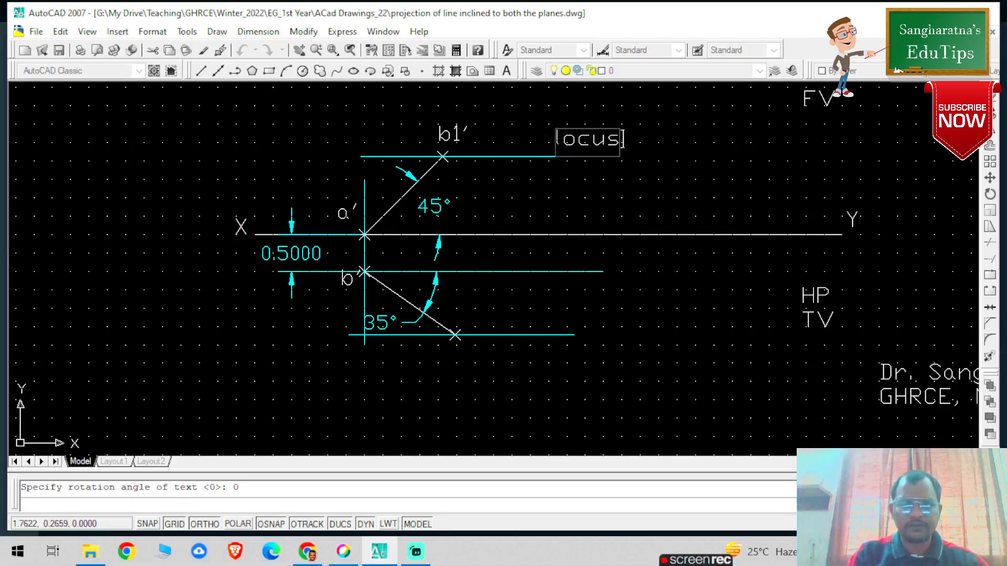
pyautogui.write(" of b1'")
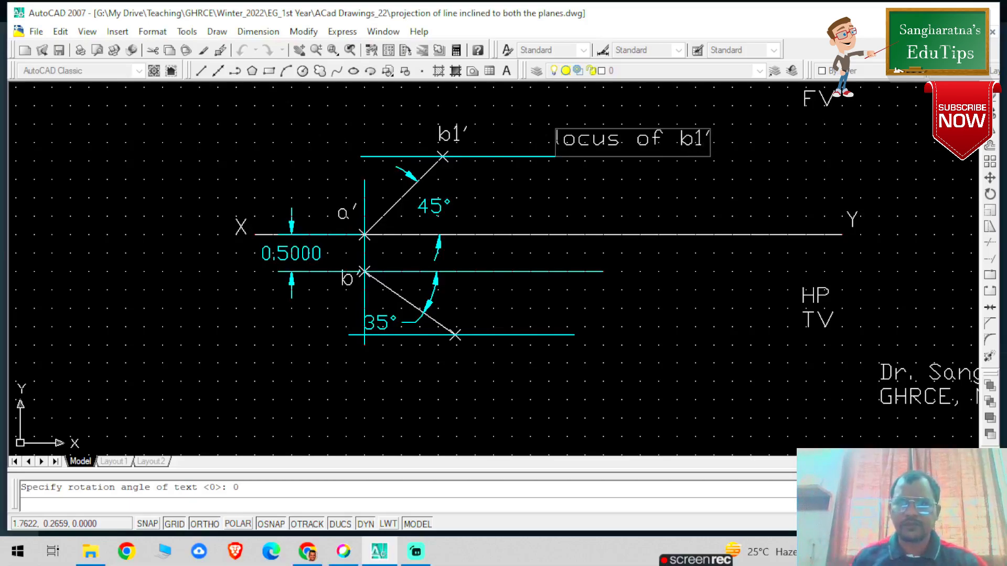
pyautogui.click(571, 347)
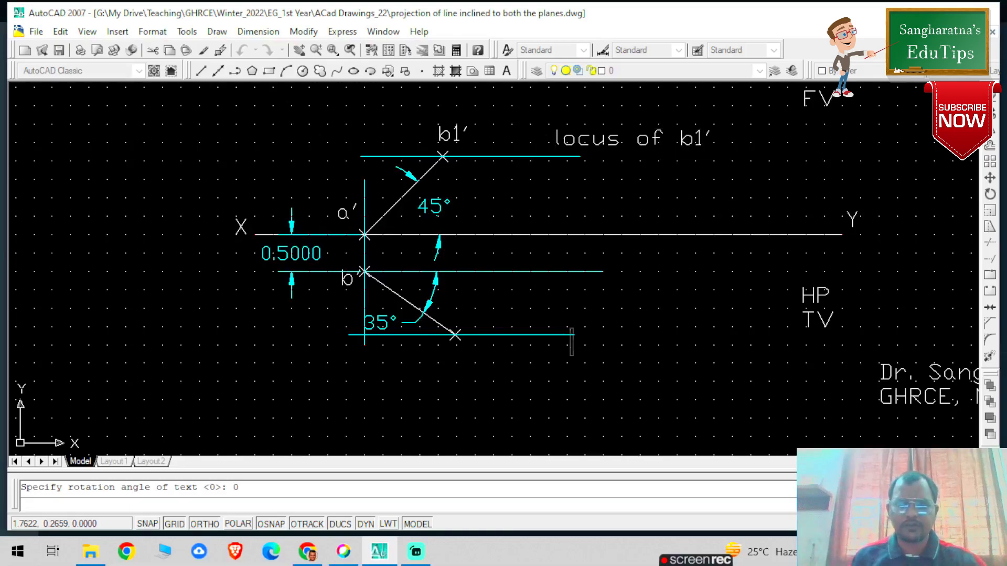
pyautogui.write('locus of b1')
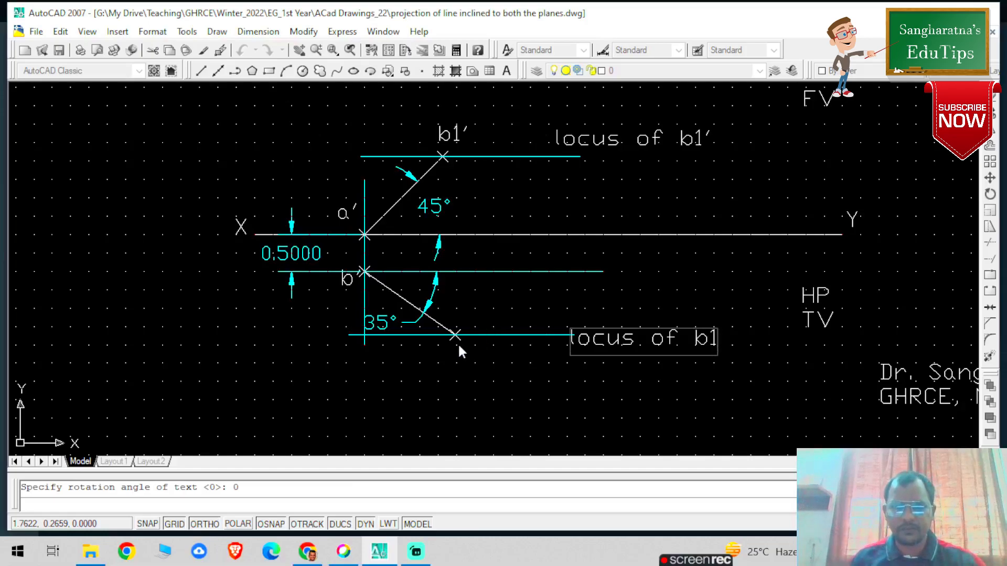
# - Label the free end of the 35° line "b1" and end the text command
pyautogui.click(457, 342)
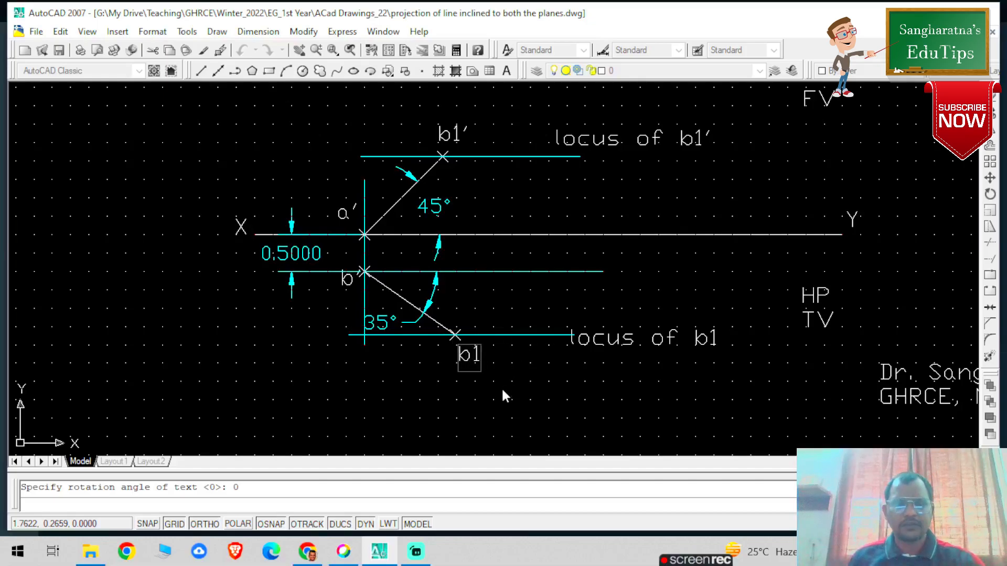
pyautogui.press('Return')
pyautogui.press('Return')
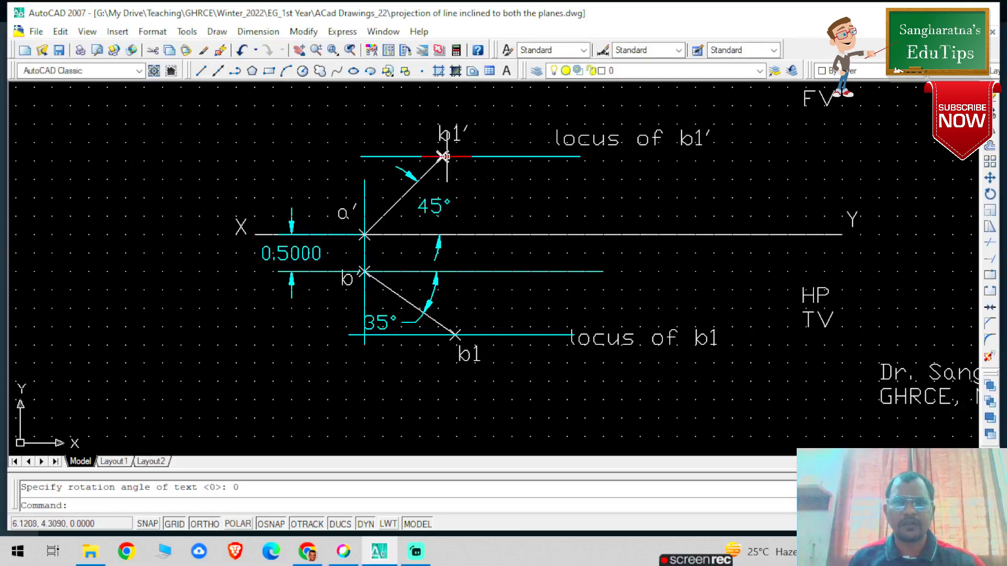
# - Draw a vertical line from b1' down across XY, ending between the horizontal line through b' and the locus of b1
pyautogui.click(201, 70)
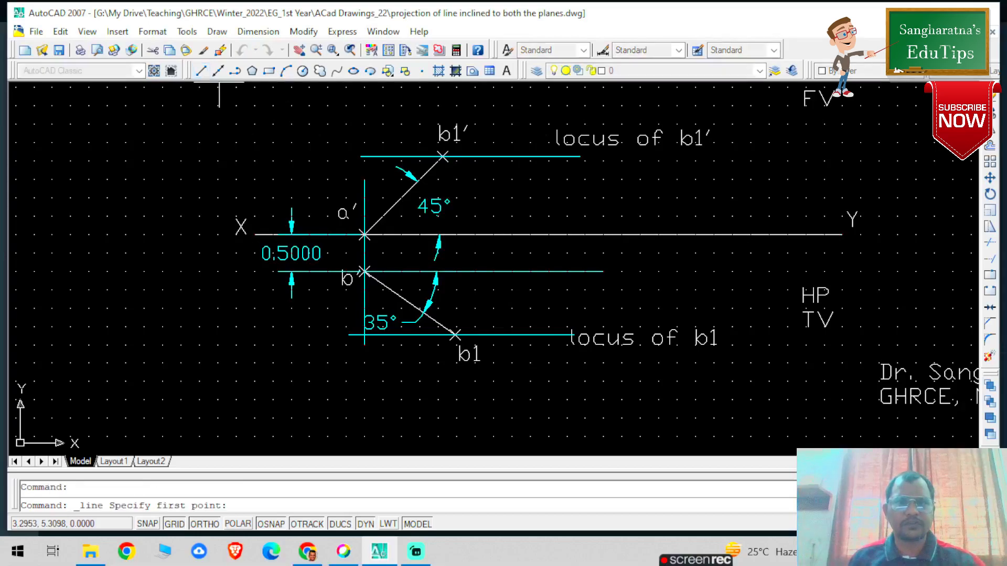
pyautogui.click(443, 156)
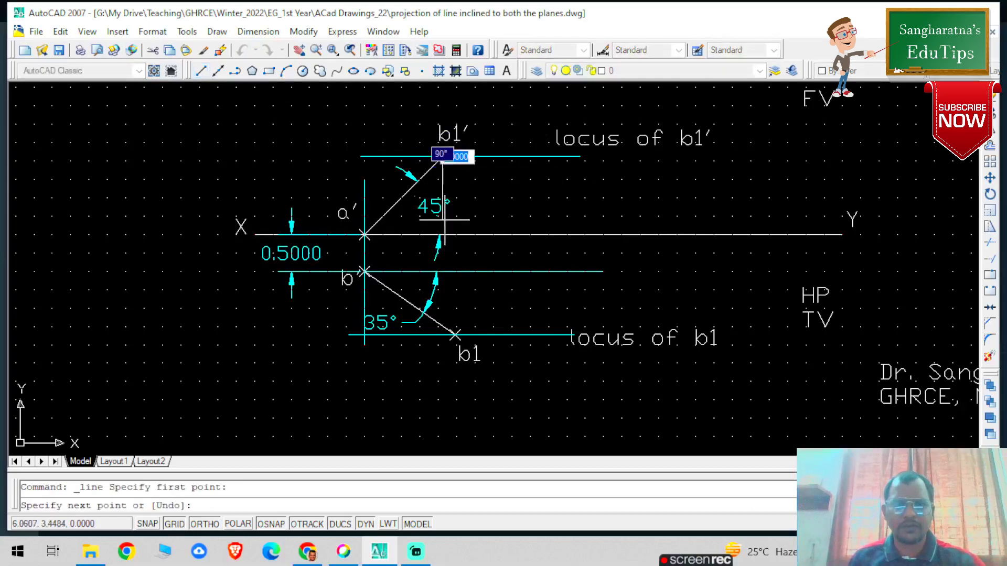
pyautogui.click(446, 307)
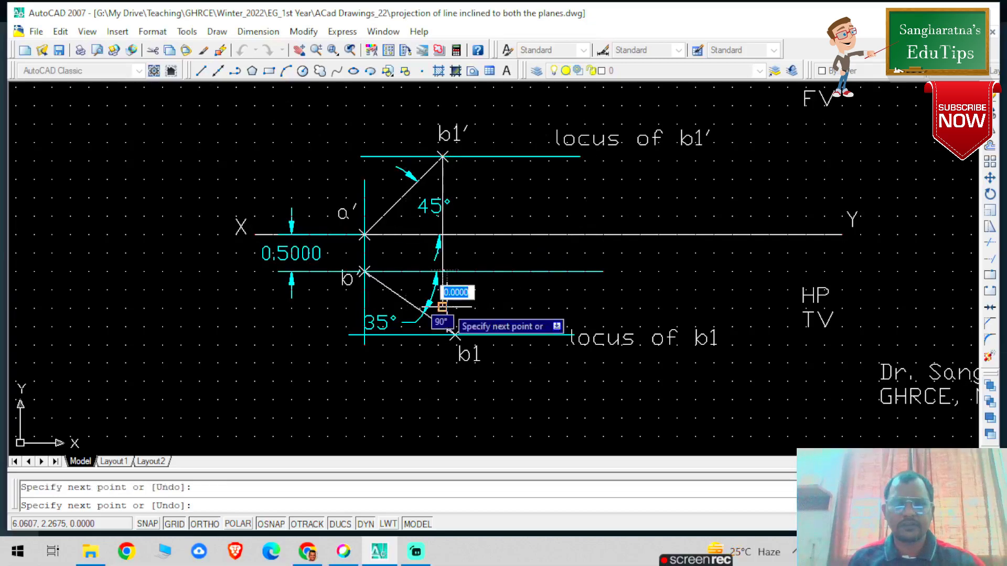
pyautogui.press('Escape')
# - Change the vertical line dropped from b1' to the colour Cyan
pyautogui.click(443, 188)
pyautogui.click(865, 71)
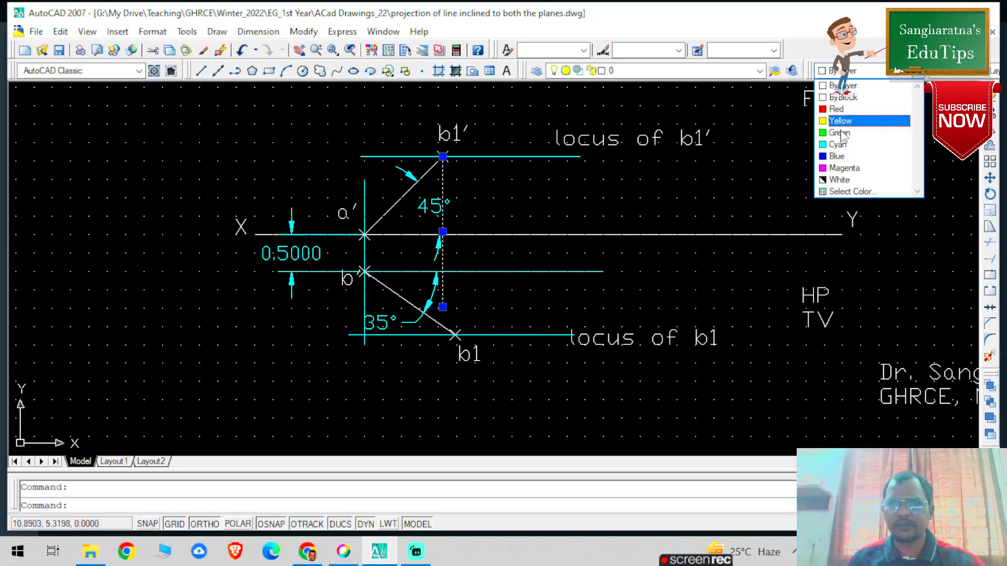
pyautogui.click(839, 135)
pyautogui.press('Escape')
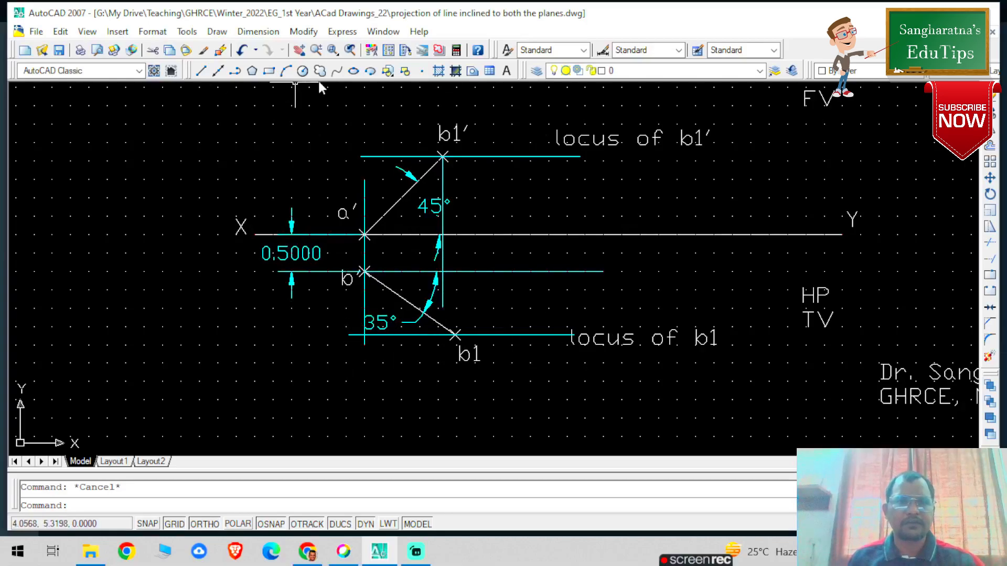
# - Draw a circle centred on the start point of the 35° line, with its radius reaching the vertical line from b1'
pyautogui.click(303, 73)
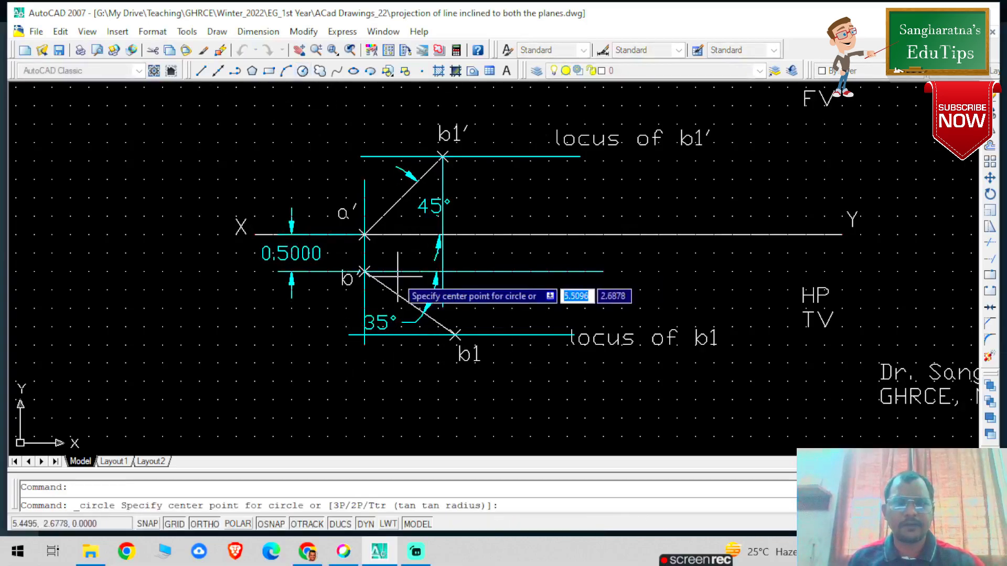
pyautogui.scroll(4, 371, 265)
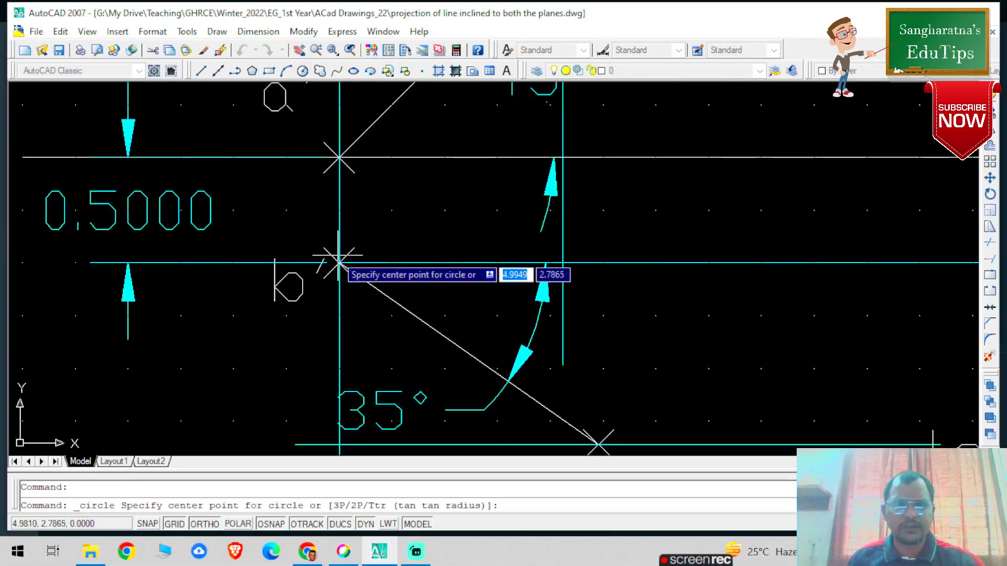
pyautogui.click(339, 262)
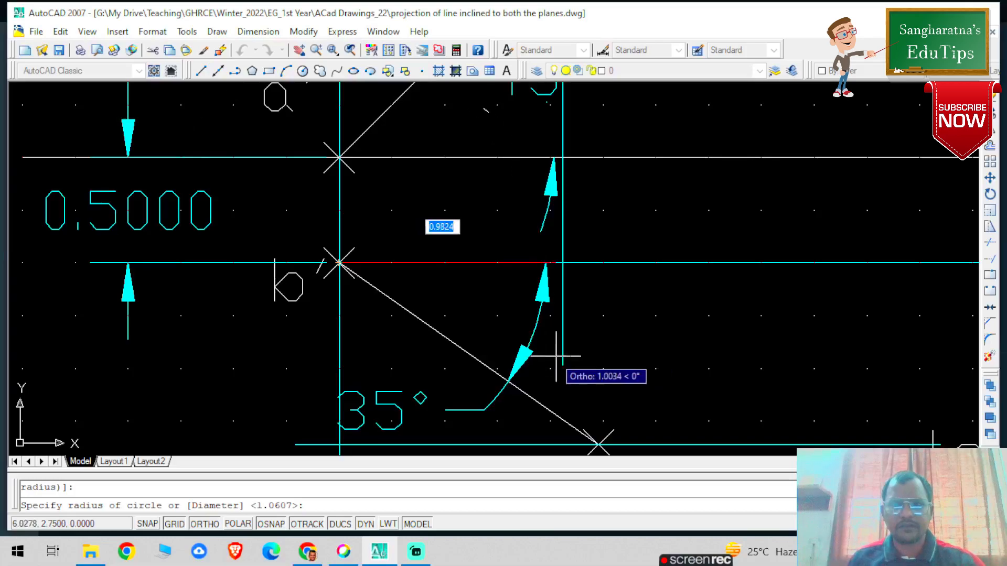
pyautogui.click(561, 263)
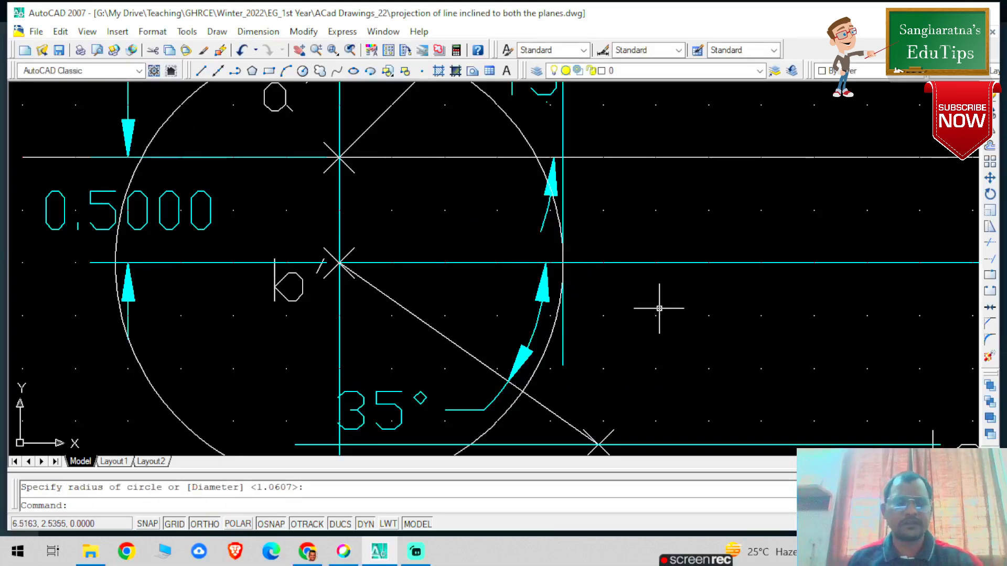
pyautogui.scroll(-2, 659, 308)
pyautogui.press('Escape')
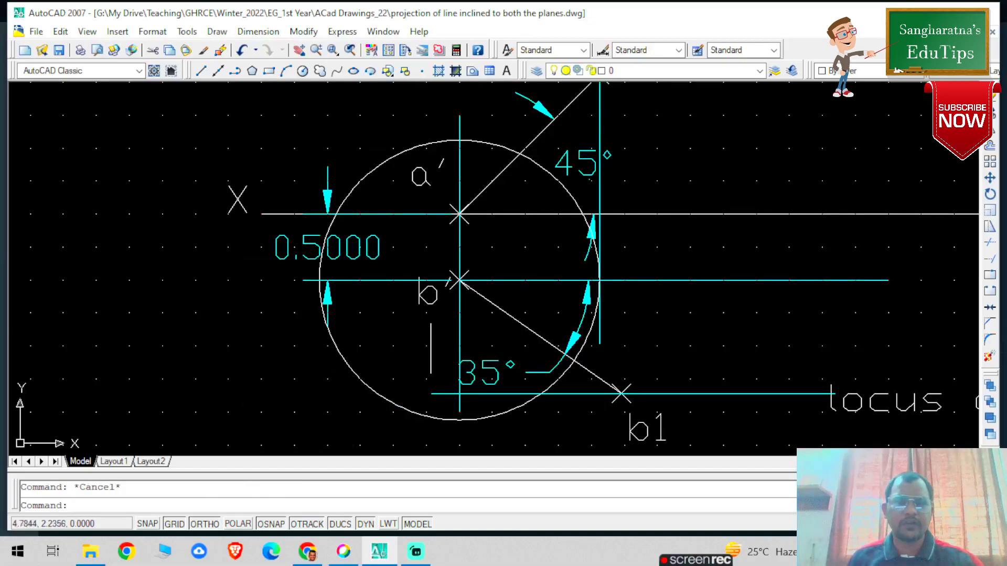
# - Trim the circle to the arc between the horizontal line through its centre and the locus of b1, using the surrounding lines as cutting edges
pyautogui.scroll(-4, 438, 315)
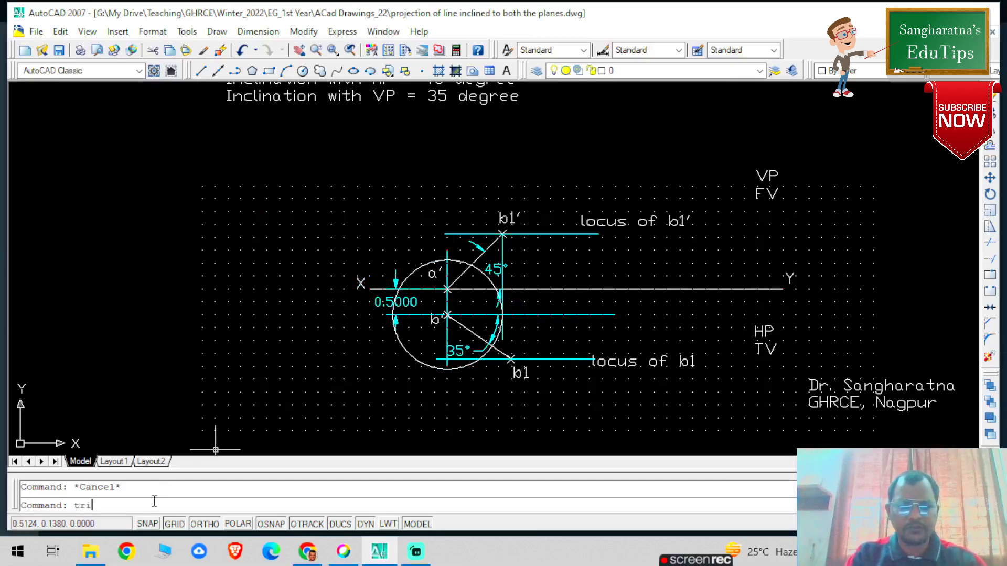
pyautogui.press('Return')
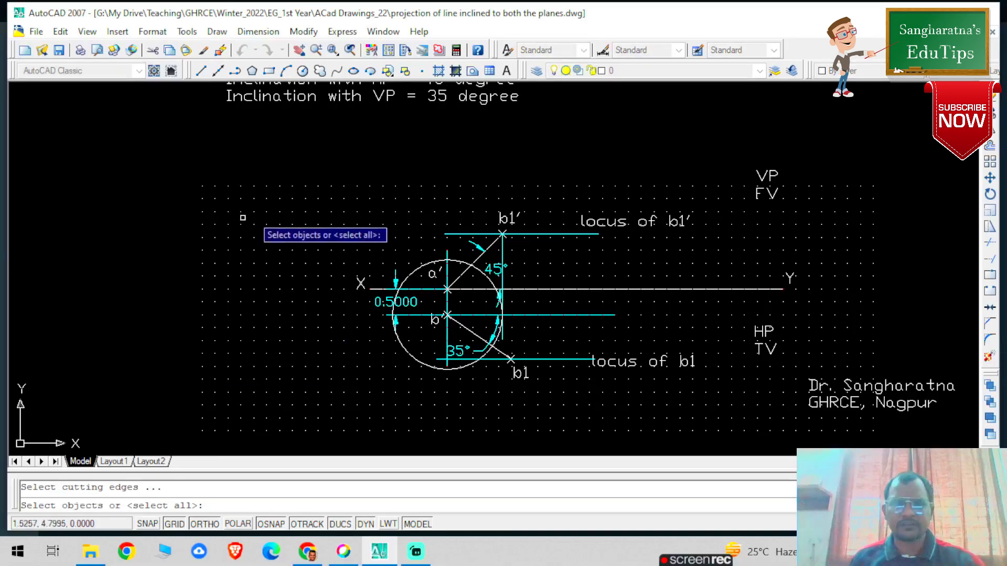
pyautogui.click(287, 202)
pyautogui.click(673, 432)
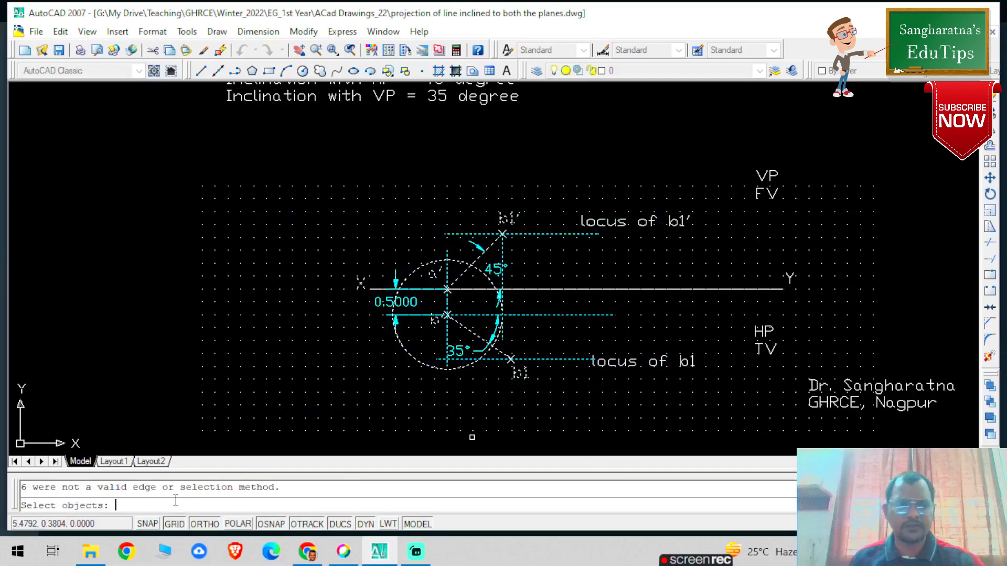
pyautogui.press('Return')
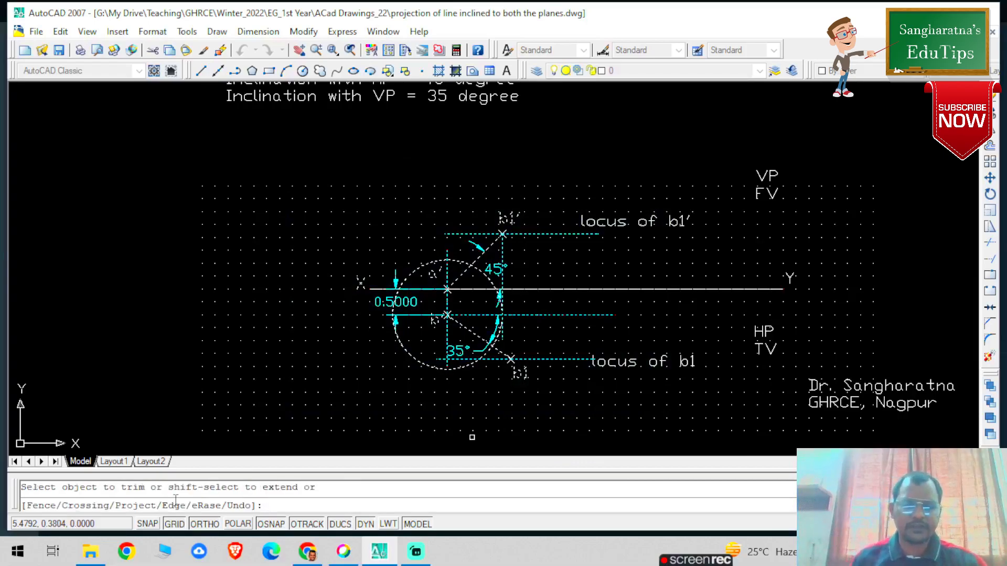
pyautogui.scroll(5, 556, 331)
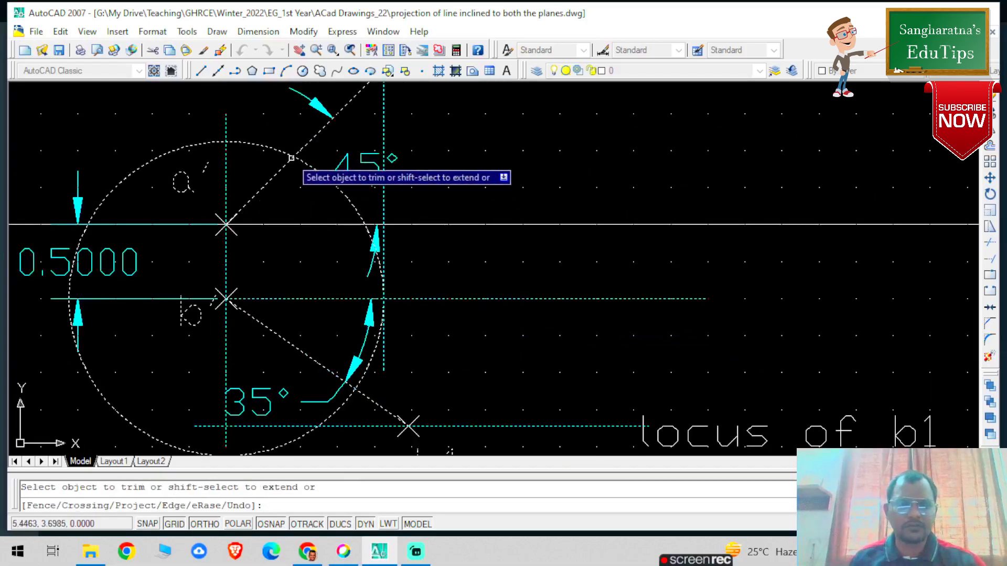
pyautogui.click(349, 201)
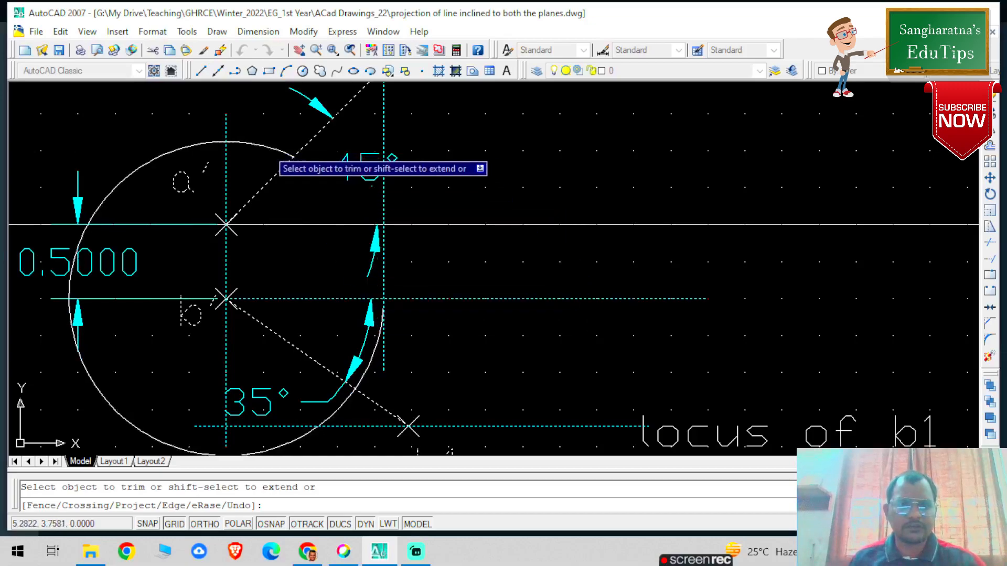
pyautogui.click(192, 144)
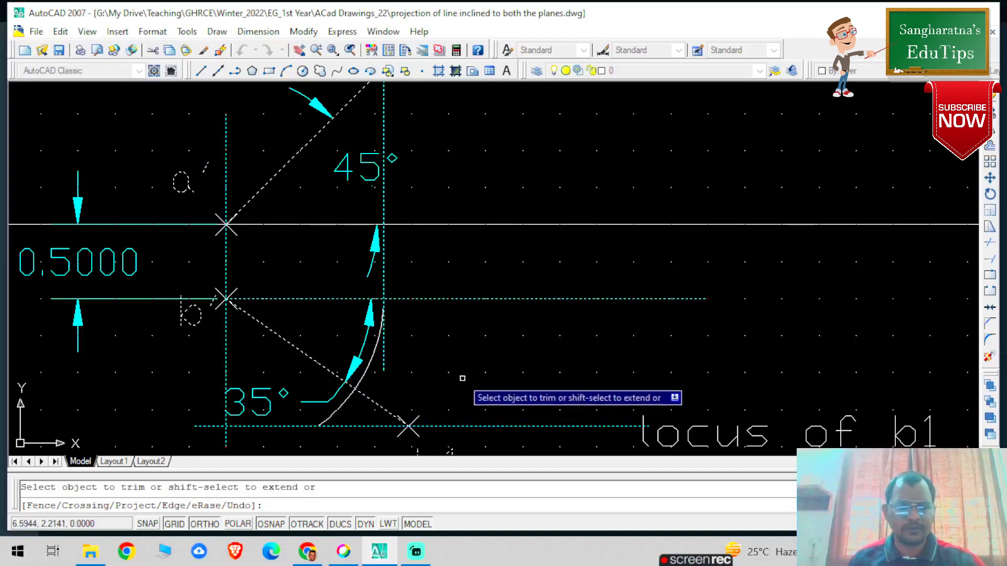
pyautogui.press('Escape')
# - Examine where the trimmed arc meets the locus of b1 and the labels around the 35° line
pyautogui.scroll(-5, 542, 359)
pyautogui.scroll(2, 542, 358)
pyautogui.scroll(3, 540, 348)
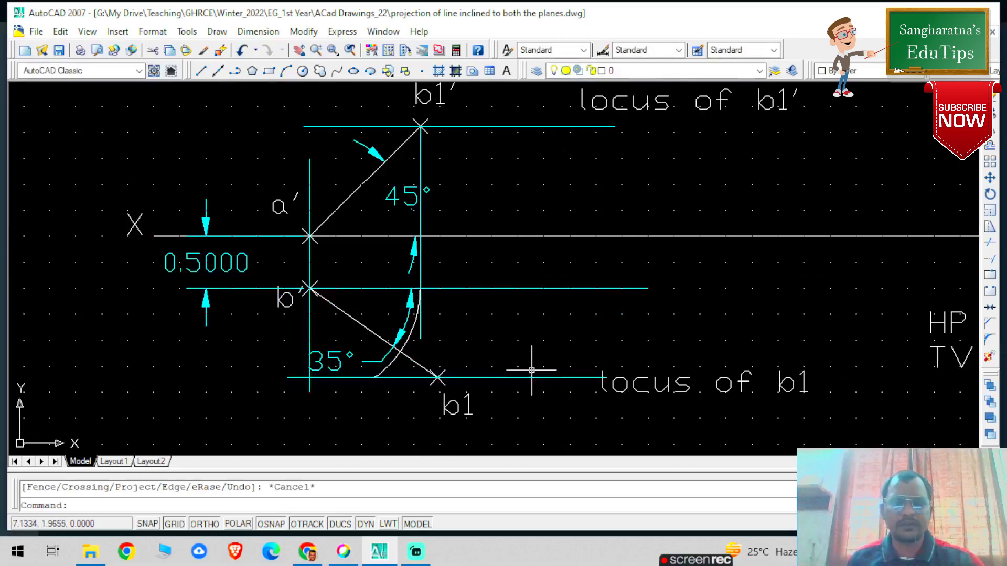
pyautogui.scroll(2, 396, 387)
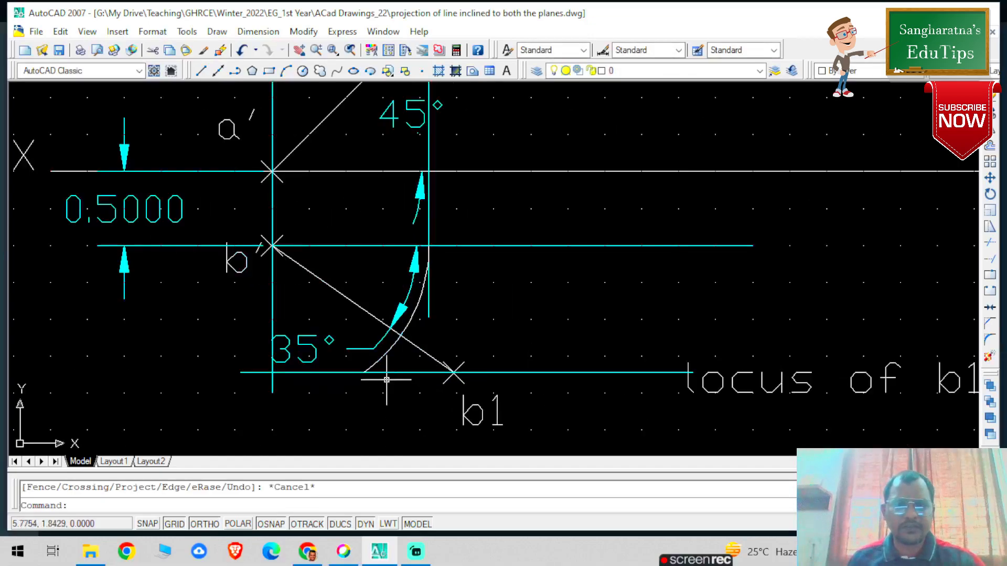
pyautogui.scroll(2, 444, 382)
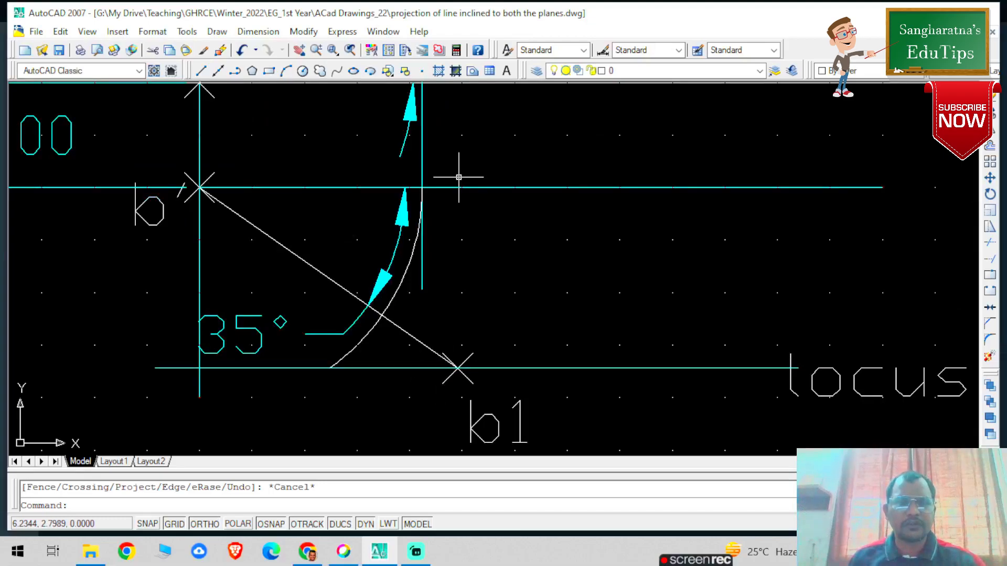
pyautogui.scroll(-4, 472, 205)
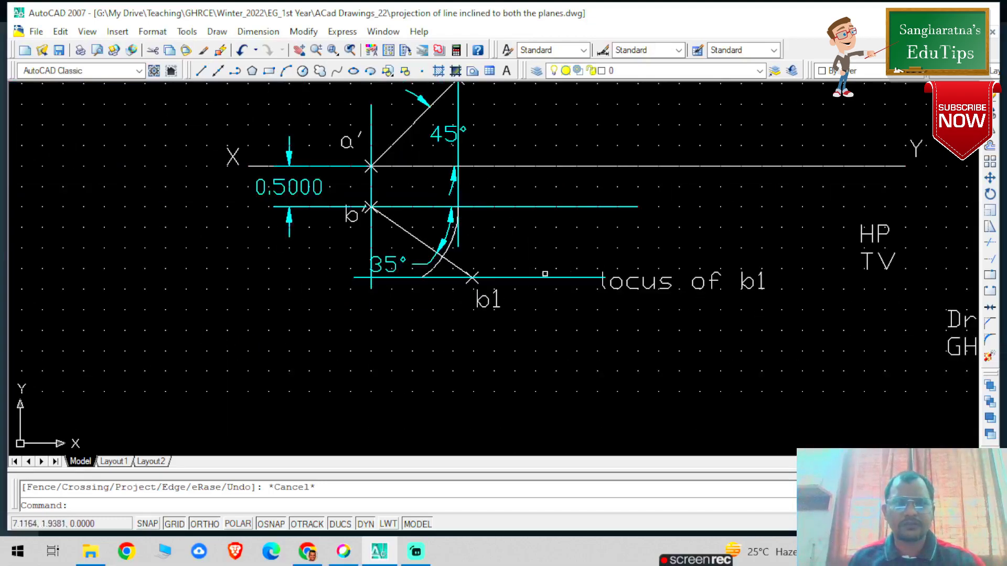
pyautogui.scroll(2, 482, 281)
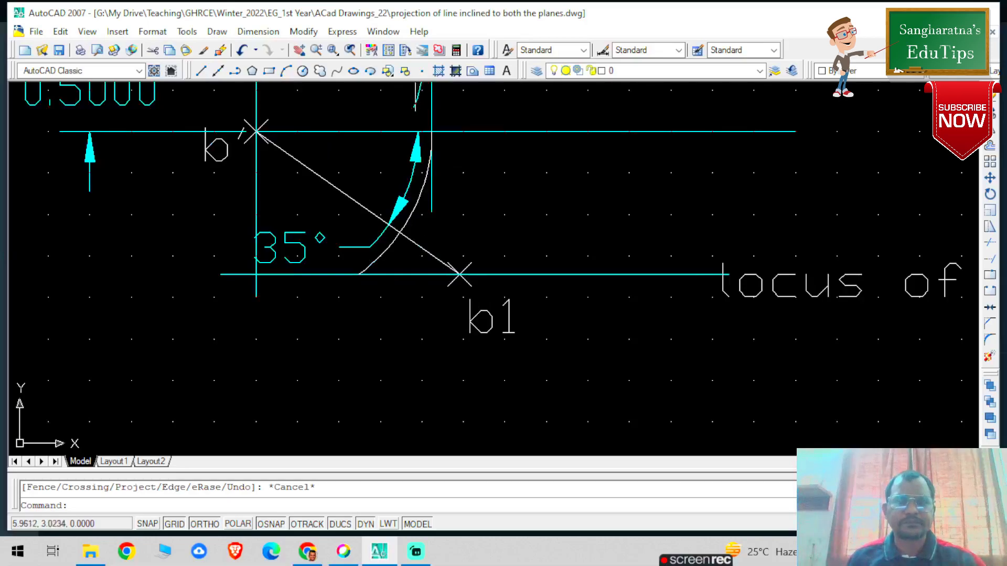
pyautogui.scroll(-2, 503, 198)
pyautogui.scroll(1, 504, 198)
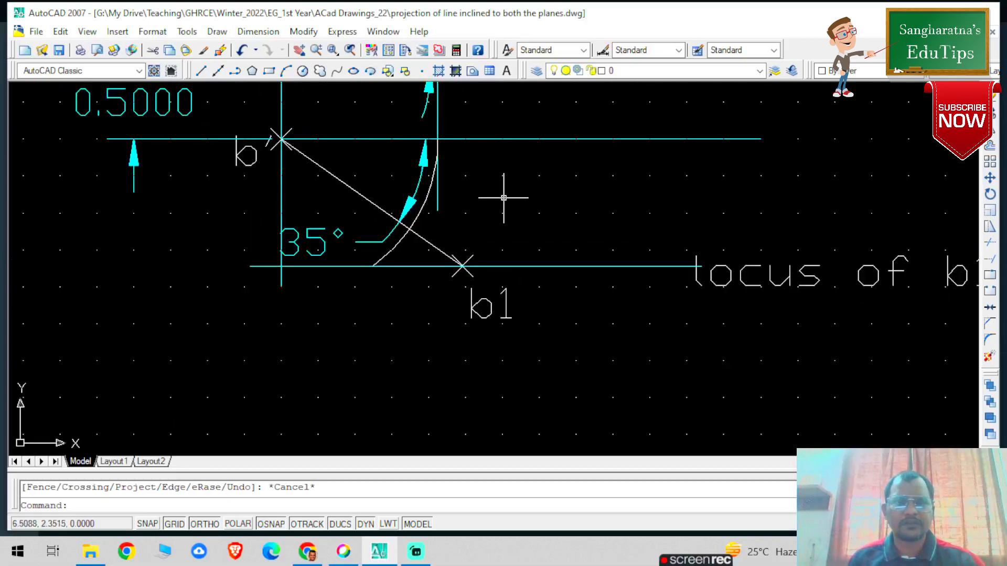
pyautogui.scroll(-1, 503, 198)
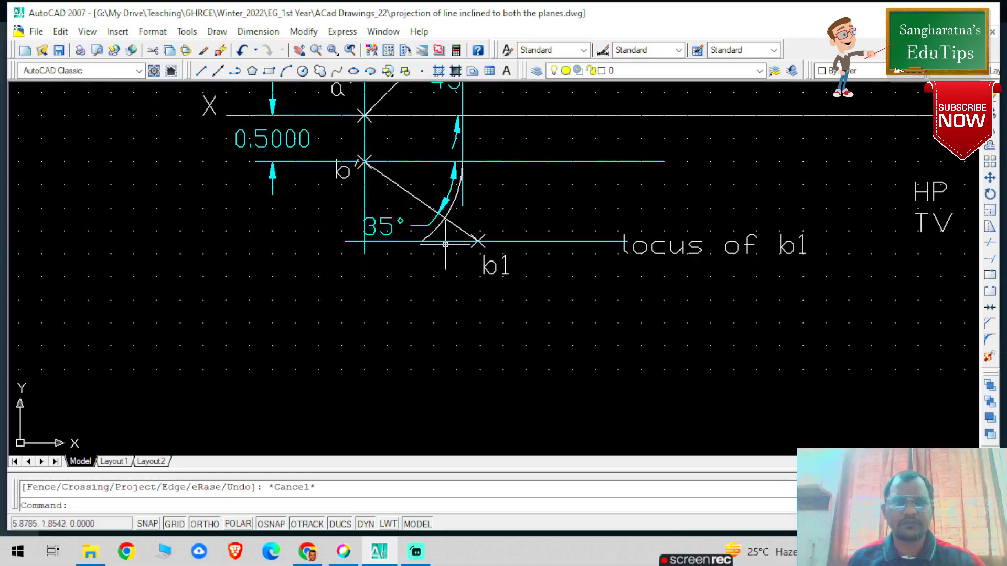
# - Delete the label b' at the start point of the 35° line
pyautogui.click(364, 173)
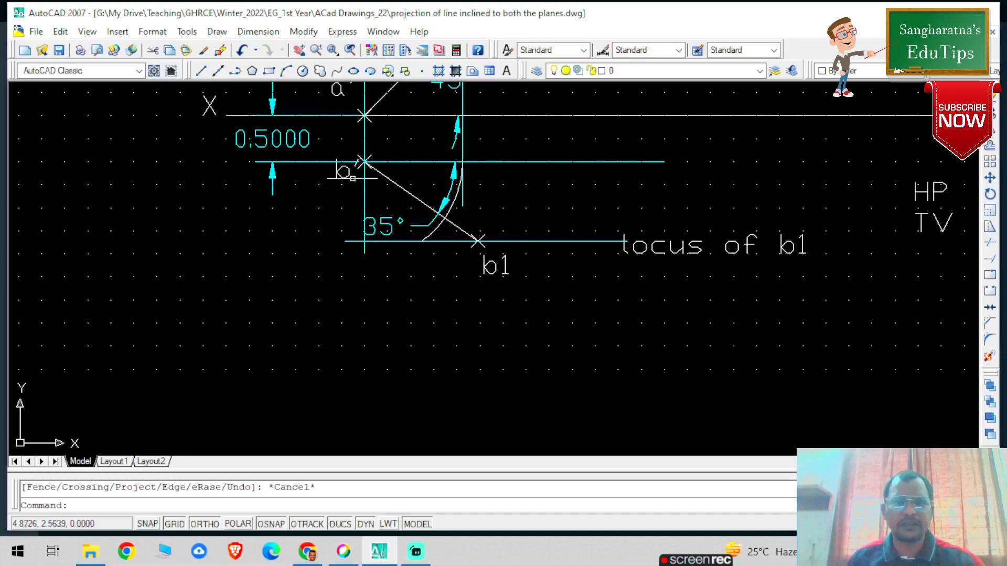
pyautogui.click(344, 173)
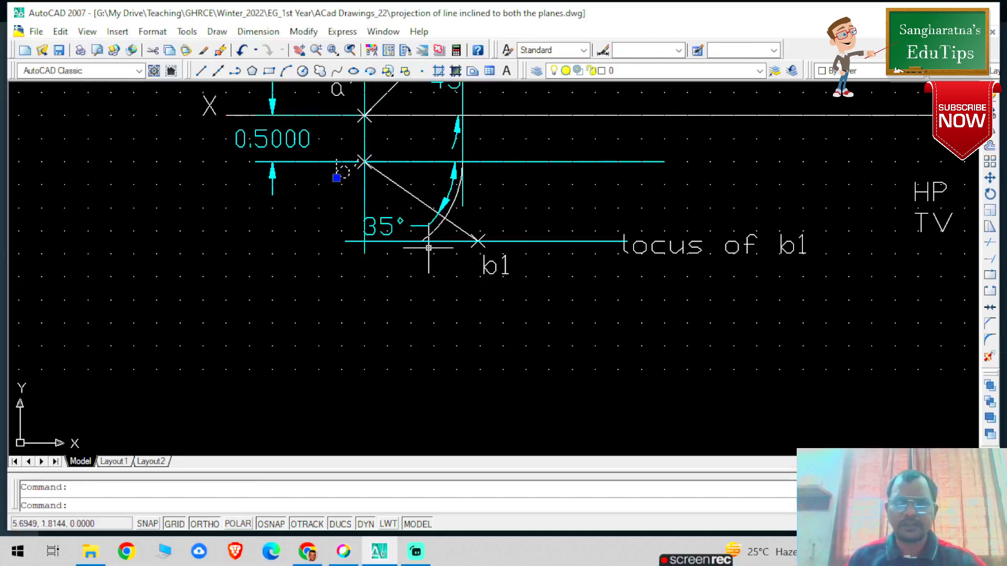
pyautogui.press('Delete')
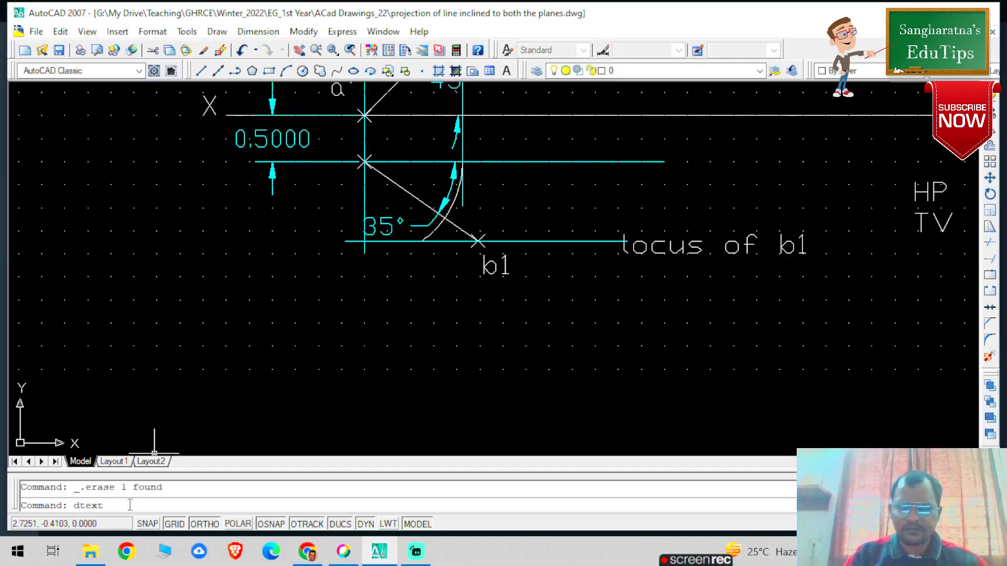
# - Label the start point of the 35° line "a" using single-line text with height 0.2 and rotation 0
pyautogui.write('dtext')
pyautogui.press('Return')
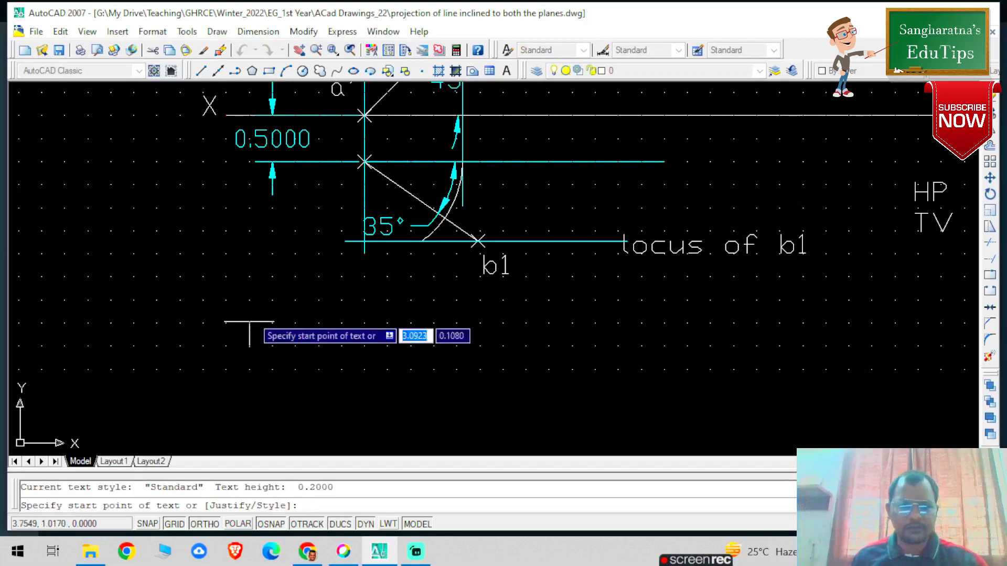
pyautogui.click(274, 254)
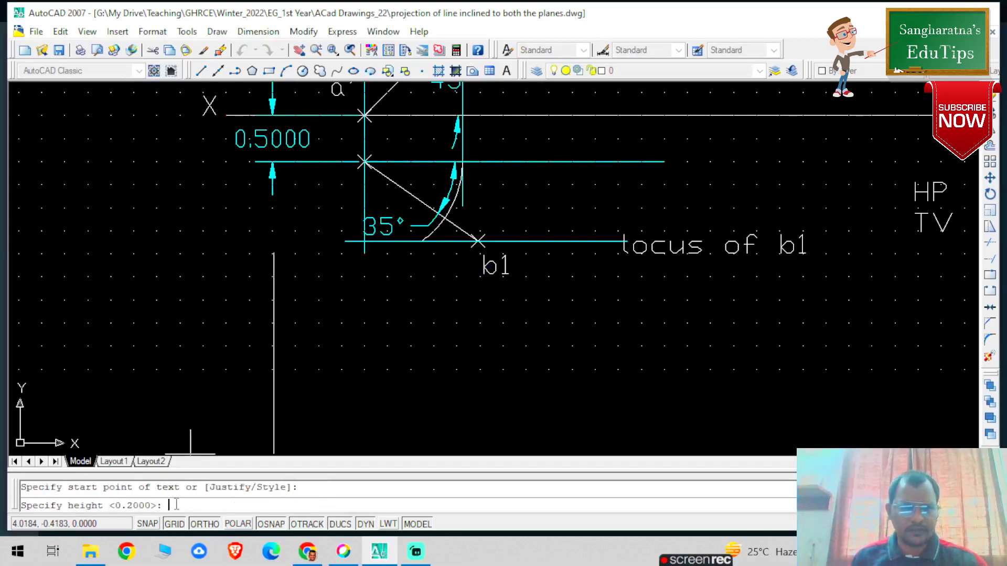
pyautogui.write('0.2')
pyautogui.press('Return')
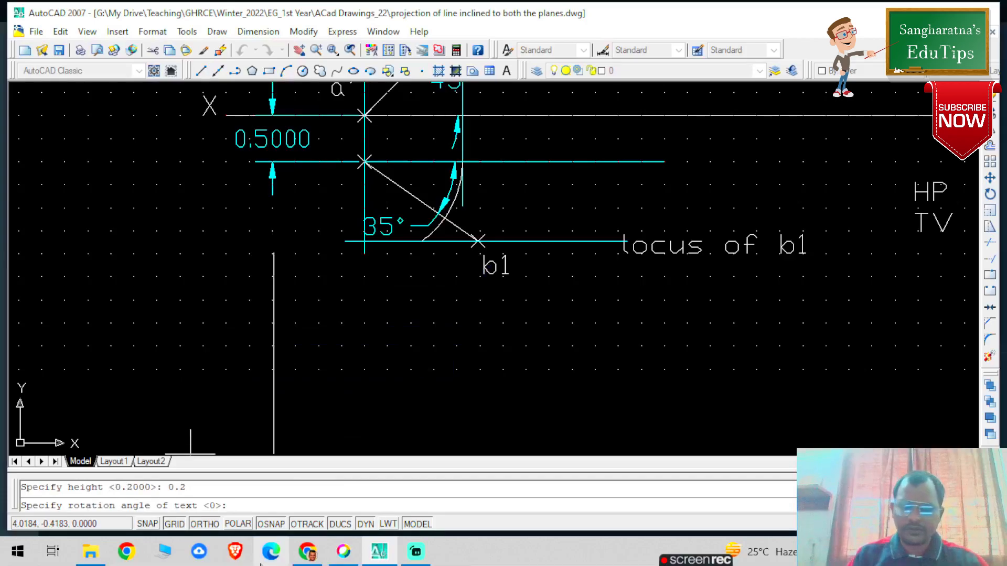
pyautogui.write('0')
pyautogui.press('Return')
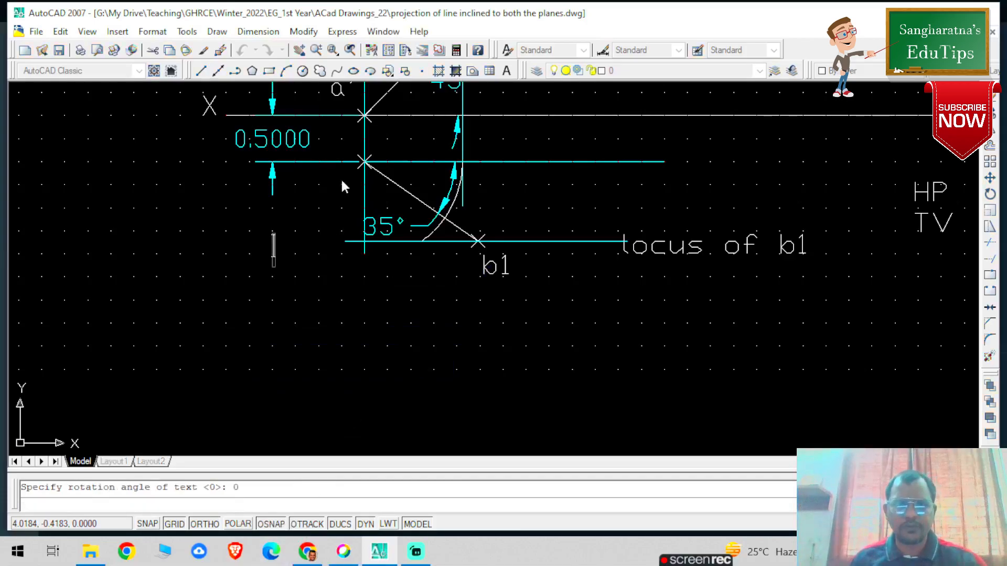
pyautogui.click(341, 175)
pyautogui.write('a')
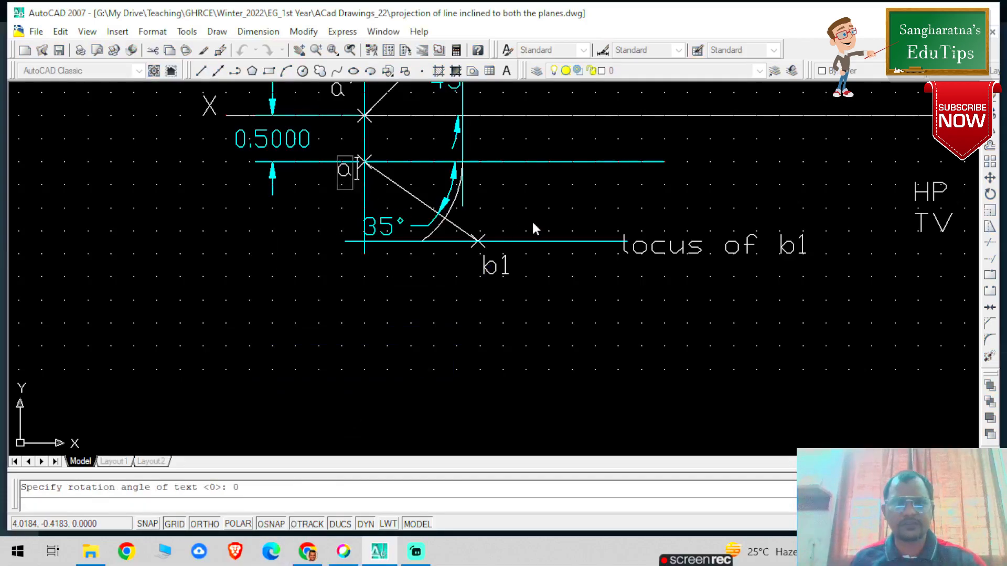
pyautogui.scroll(-2, 544, 214)
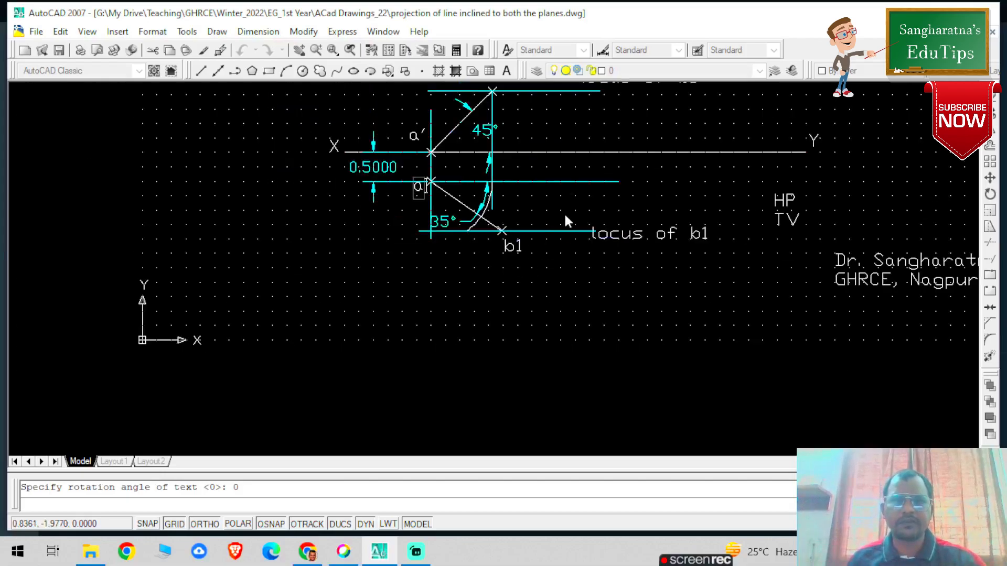
pyautogui.scroll(2, 564, 213)
pyautogui.scroll(-2, 565, 212)
pyautogui.click(482, 262)
pyautogui.press('Return')
# - Place a point where the arc meets the locus of b1 and end the point command
pyautogui.scroll(5, 523, 215)
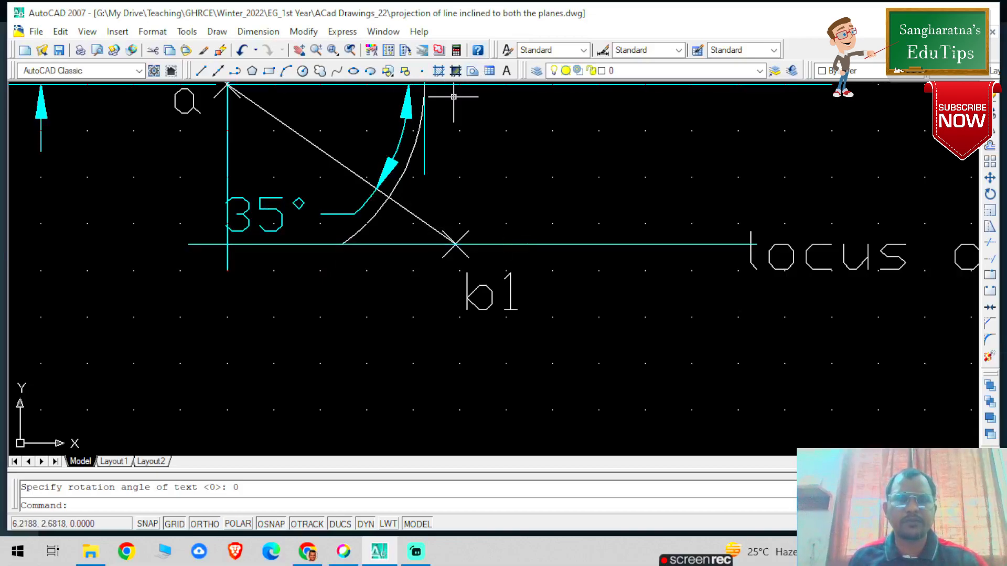
pyautogui.click(423, 72)
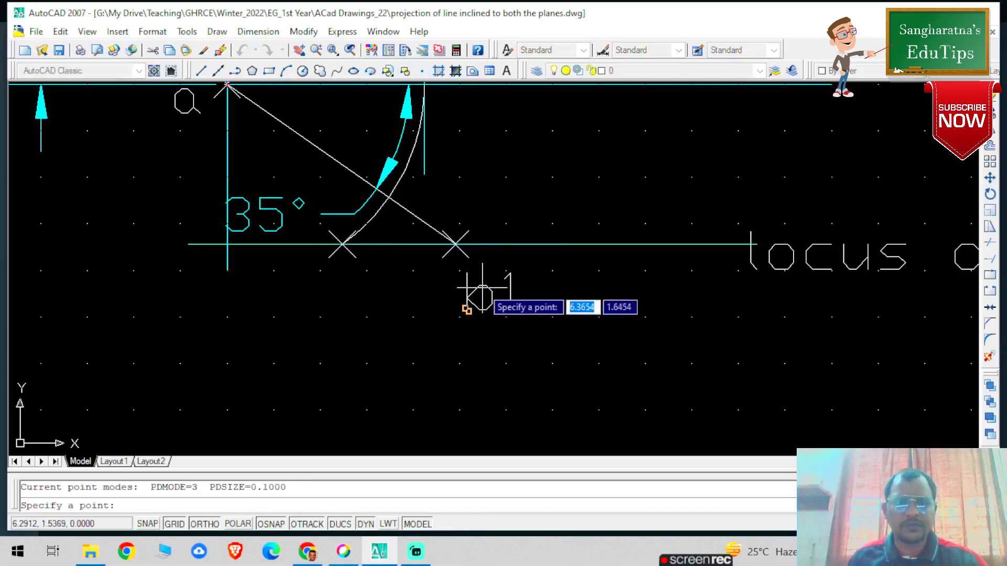
pyautogui.scroll(-2, 523, 212)
pyautogui.scroll(-2, 523, 211)
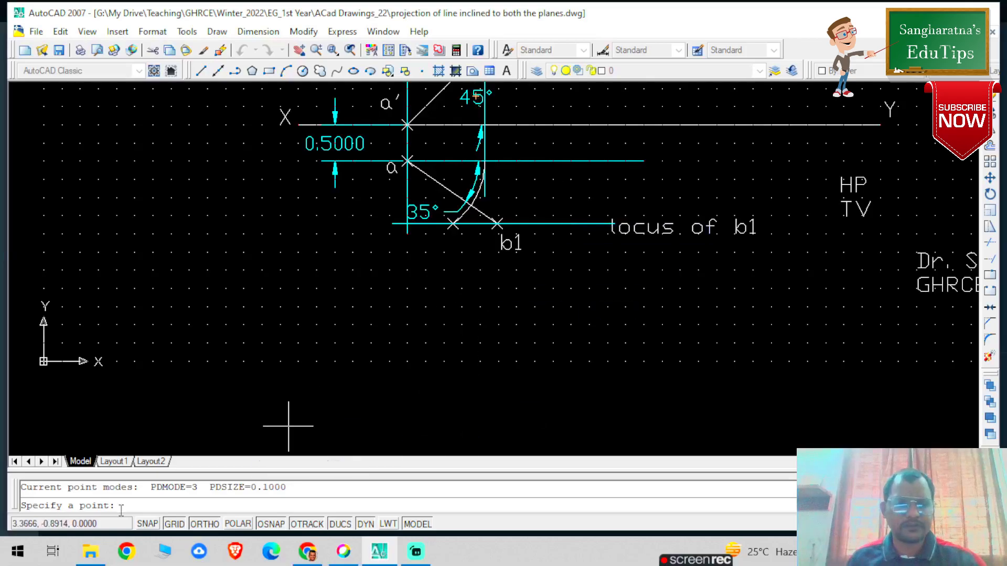
pyautogui.press('Return')
pyautogui.write('a')
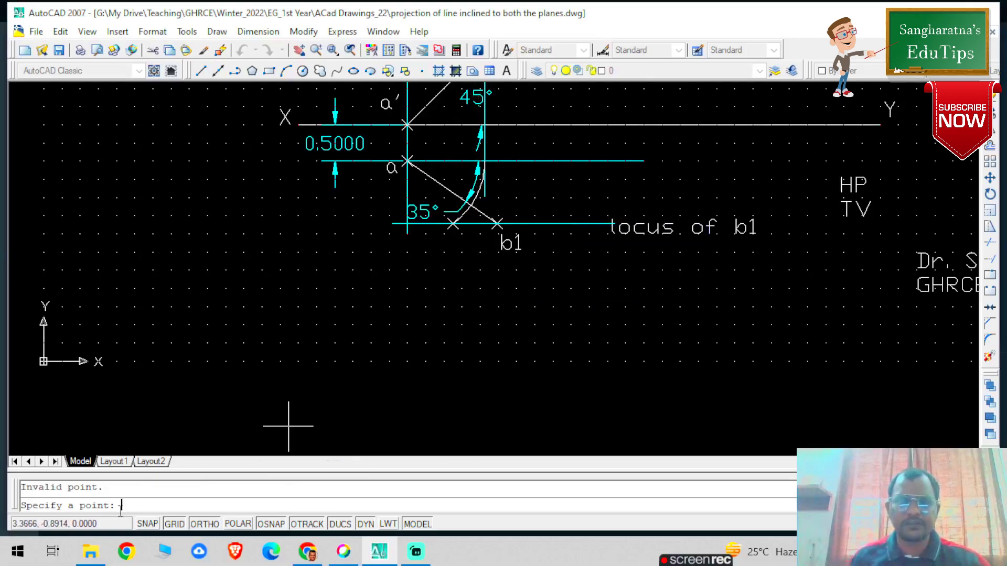
pyautogui.press('Escape')
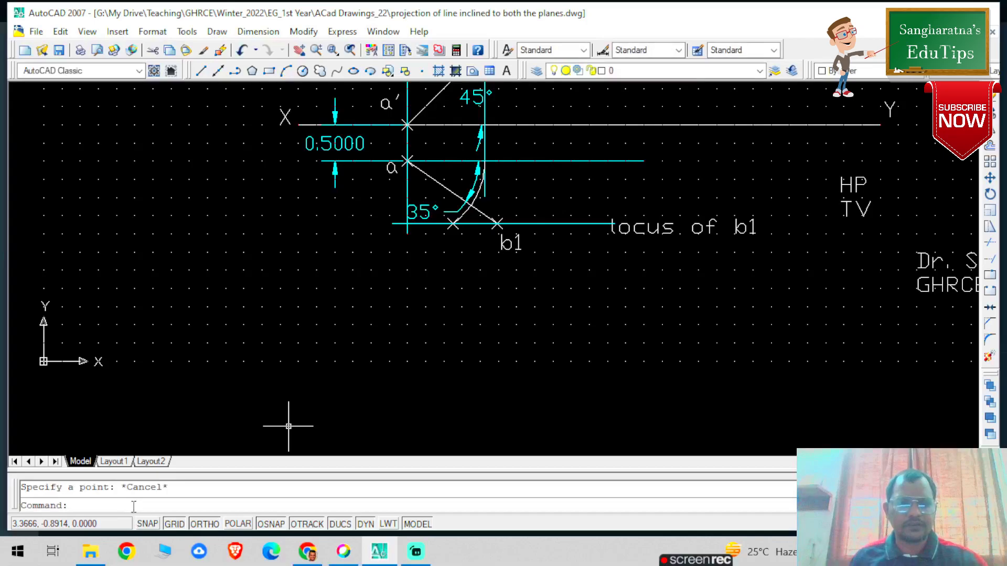
# - Draw a vertical projector line from the arc's end on the locus of b1 up to just above the locus of b1'
pyautogui.write('z')
pyautogui.press('Return')
pyautogui.write('a')
pyautogui.press('Return')
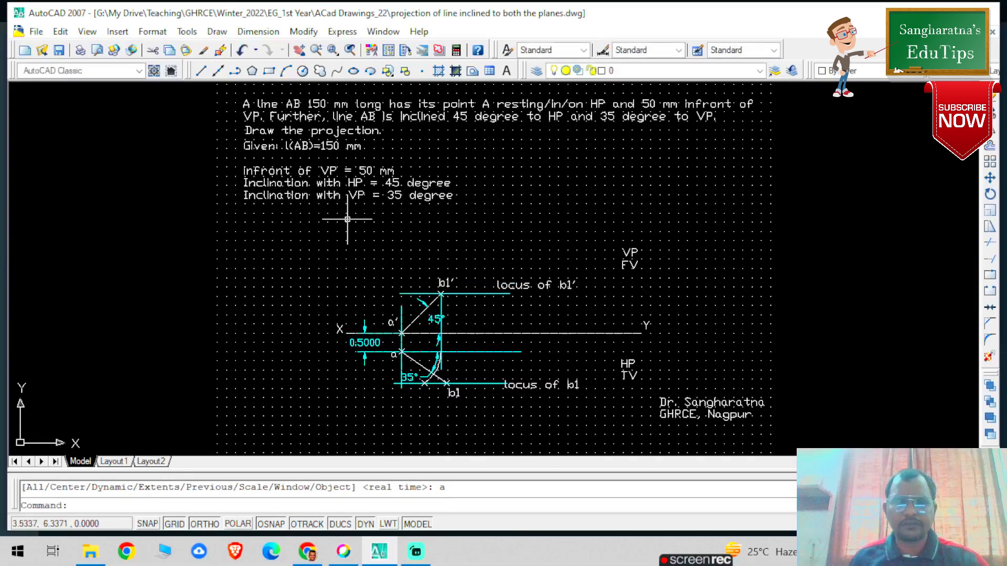
pyautogui.scroll(3, 478, 346)
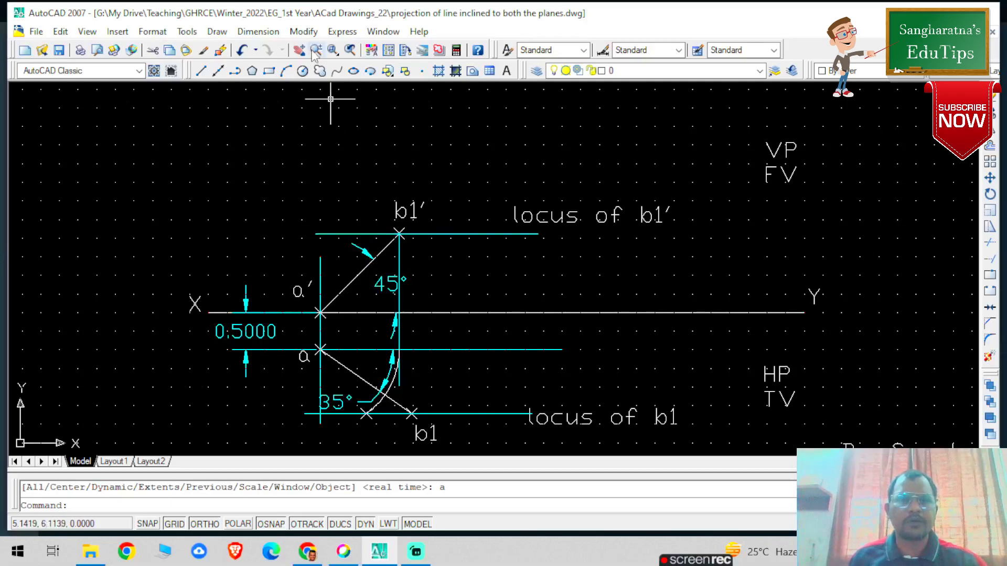
pyautogui.click(200, 71)
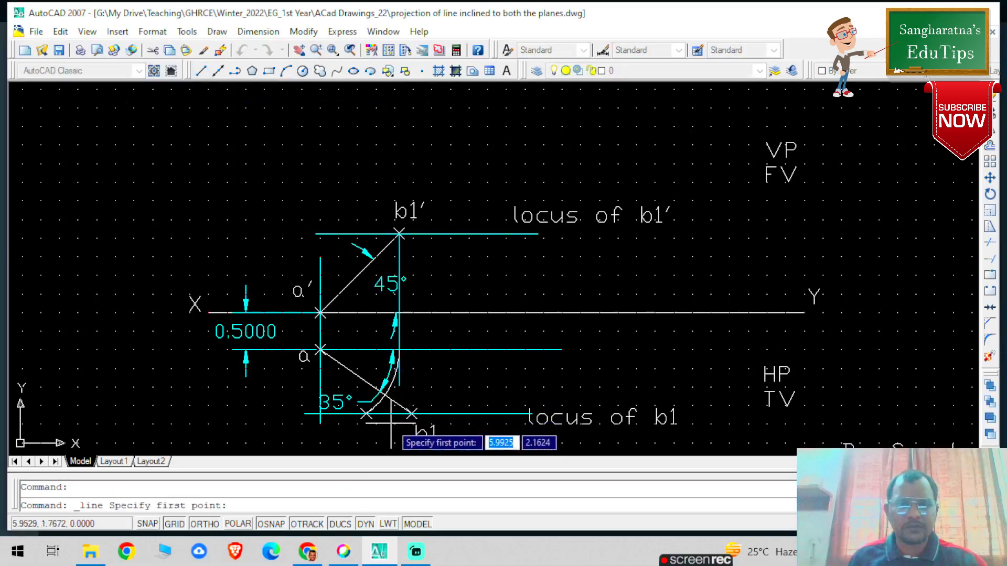
pyautogui.click(367, 415)
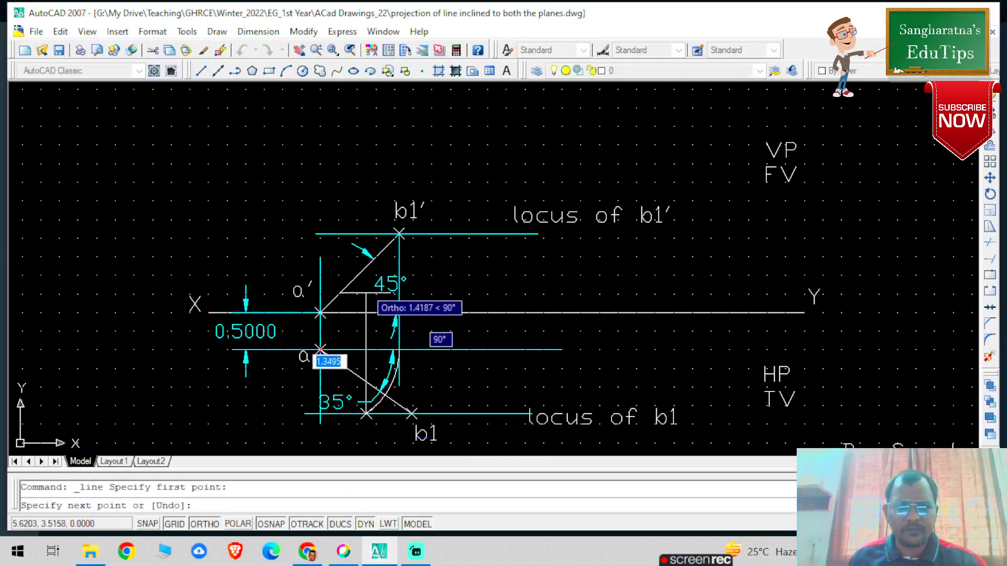
pyautogui.click(366, 217)
pyautogui.press('Escape')
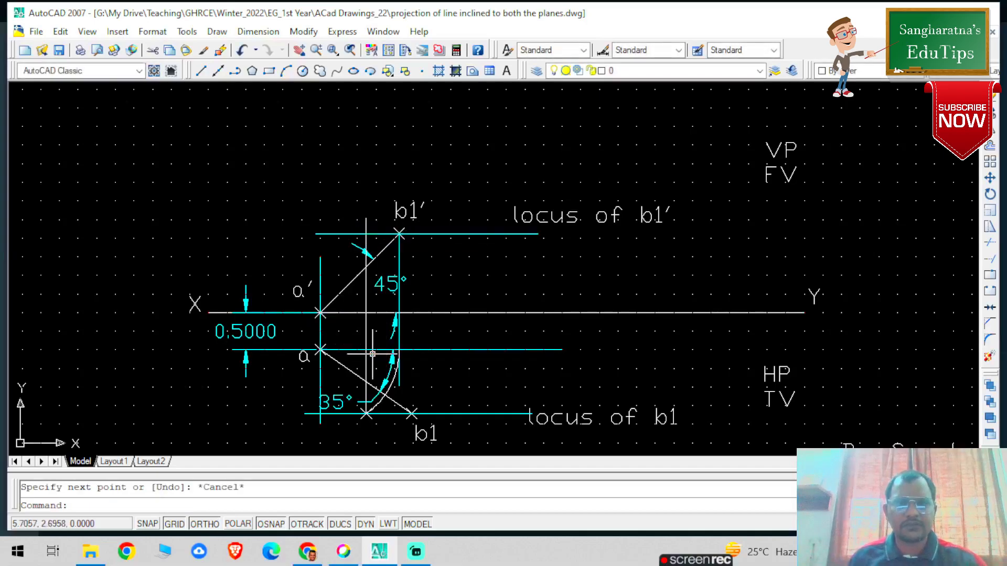
# - Change the colour of the new vertical projector line to cyan
pyautogui.click(366, 334)
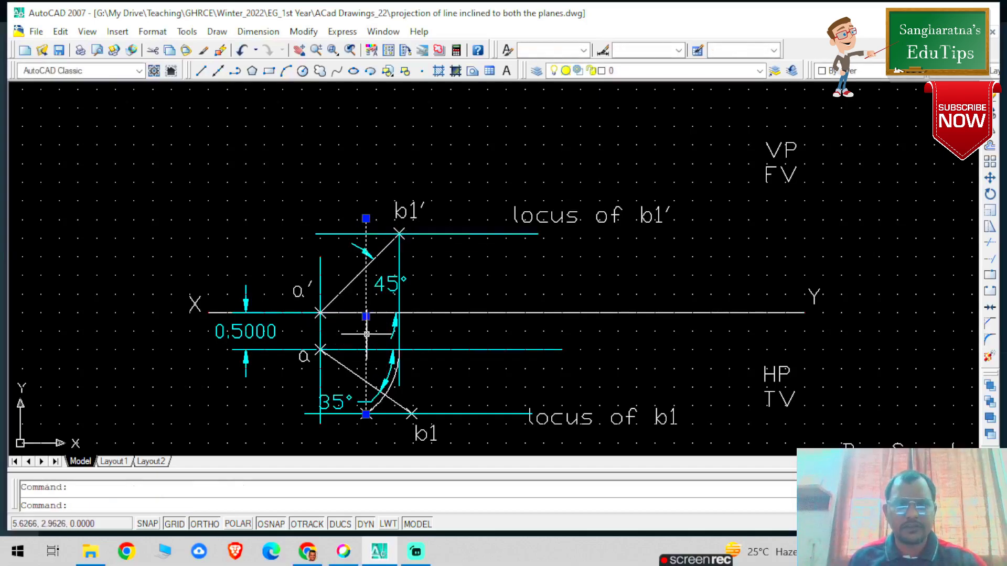
pyautogui.click(852, 71)
pyautogui.click(851, 149)
pyautogui.press('Escape')
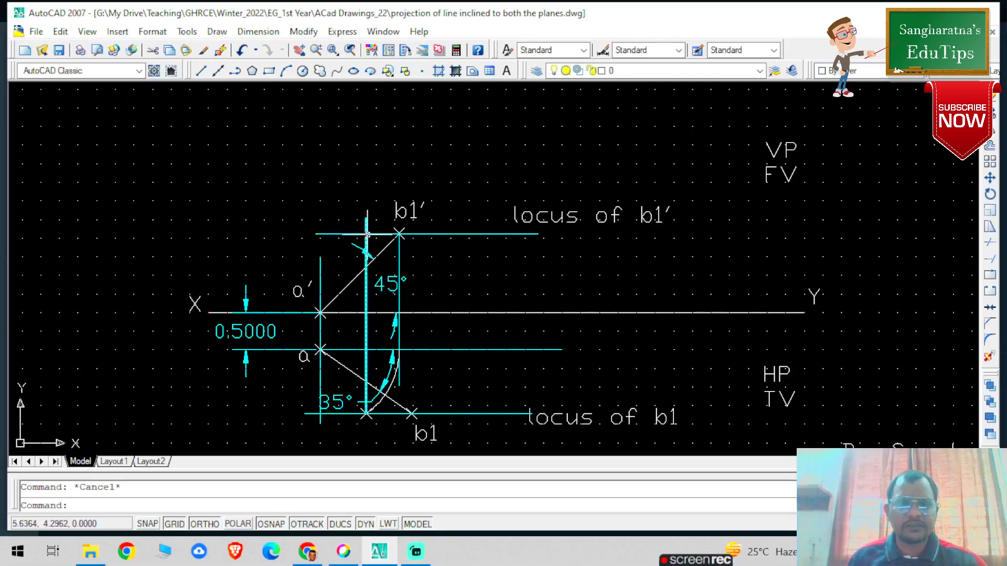
# - Place a point where the new projector line crosses the locus of b1'
pyautogui.click(422, 70)
pyautogui.scroll(2, 375, 240)
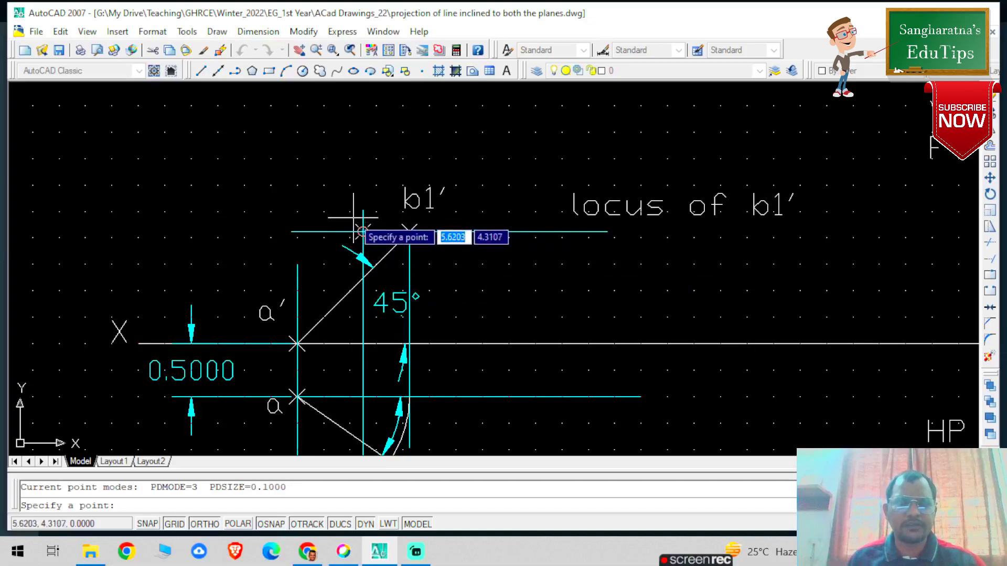
pyautogui.scroll(-2, 468, 344)
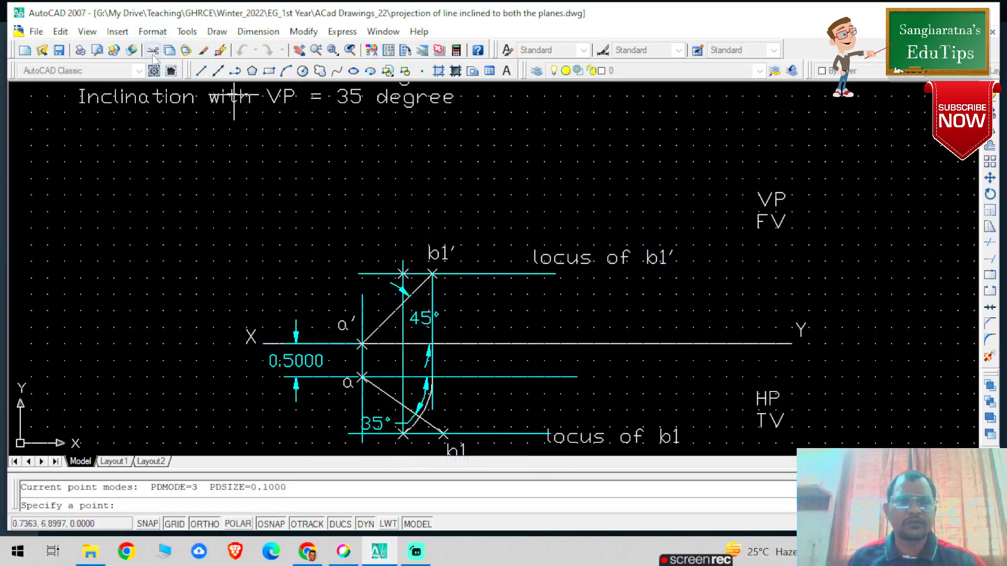
# - Draw a line from a' to the new point on the locus of b1', with Ortho turned off
pyautogui.click(200, 74)
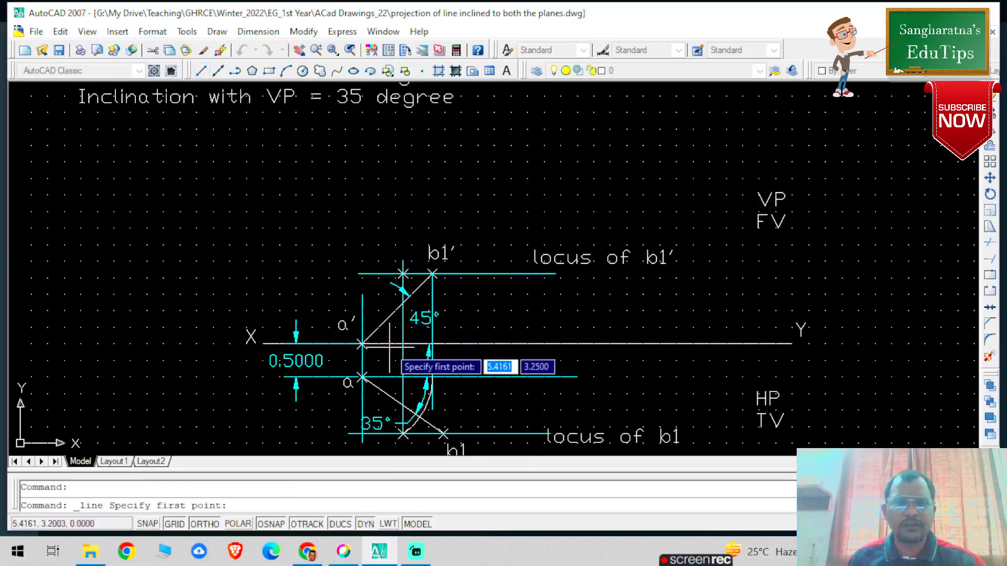
pyautogui.scroll(2, 409, 328)
pyautogui.click(313, 352)
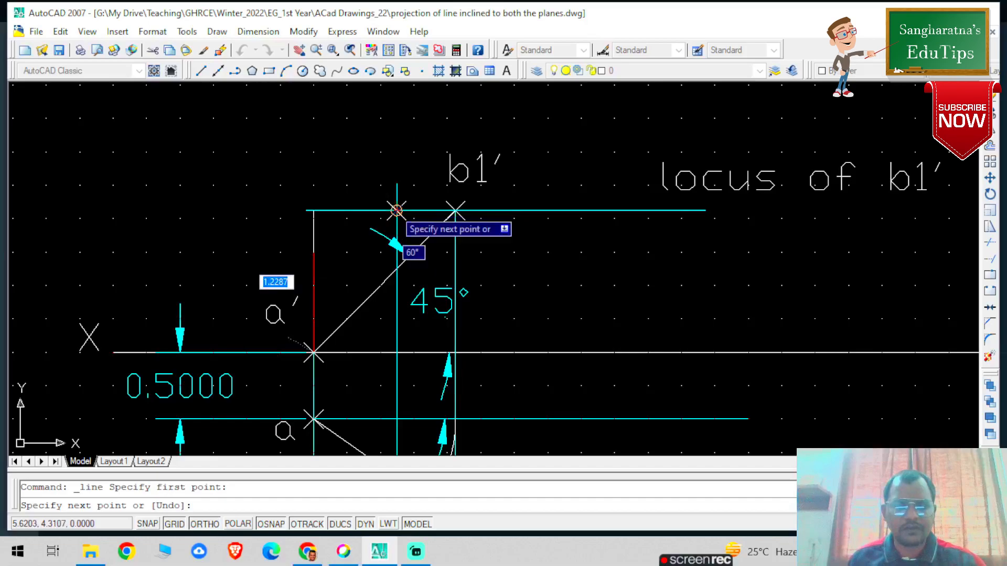
pyautogui.click(205, 524)
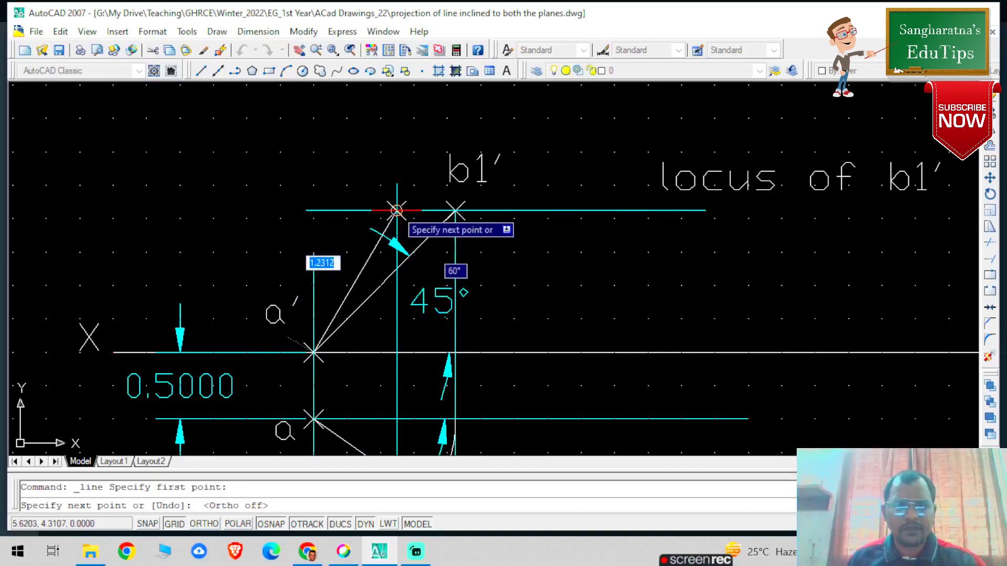
pyautogui.click(397, 210)
pyautogui.press('Escape')
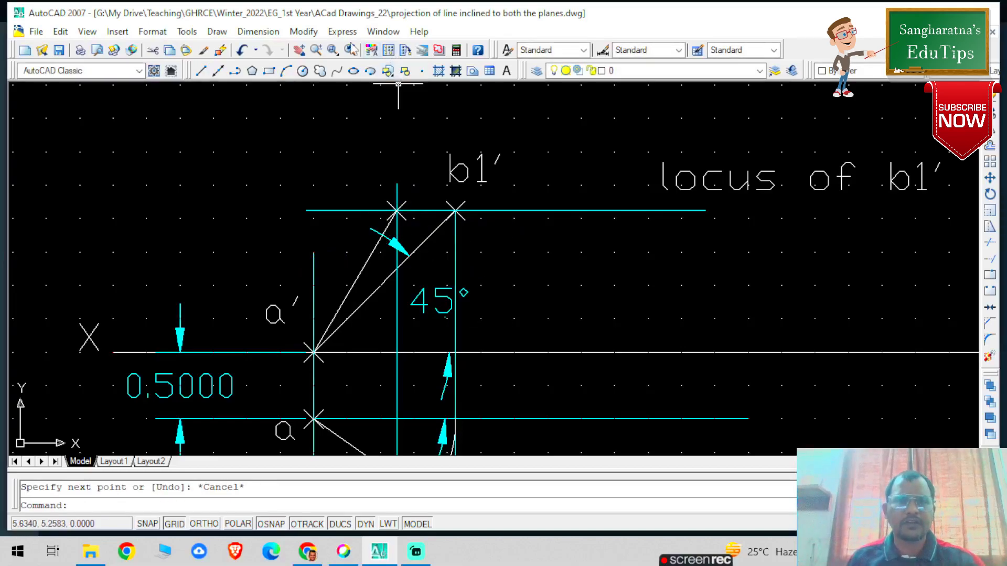
# - Add an aligned dimension to the new front-view line from a', placed on its upper-left side
pyautogui.click(258, 31)
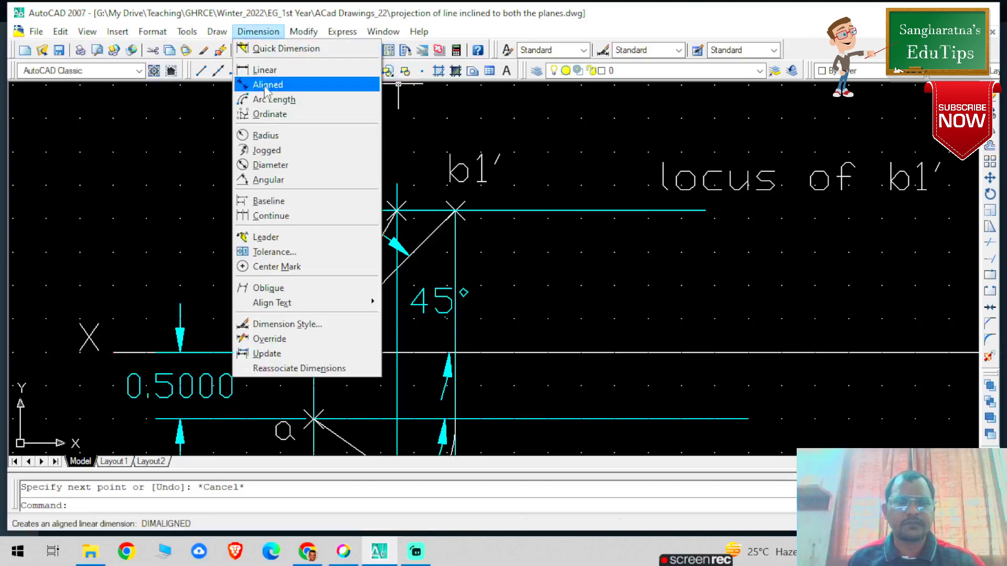
pyautogui.click(265, 84)
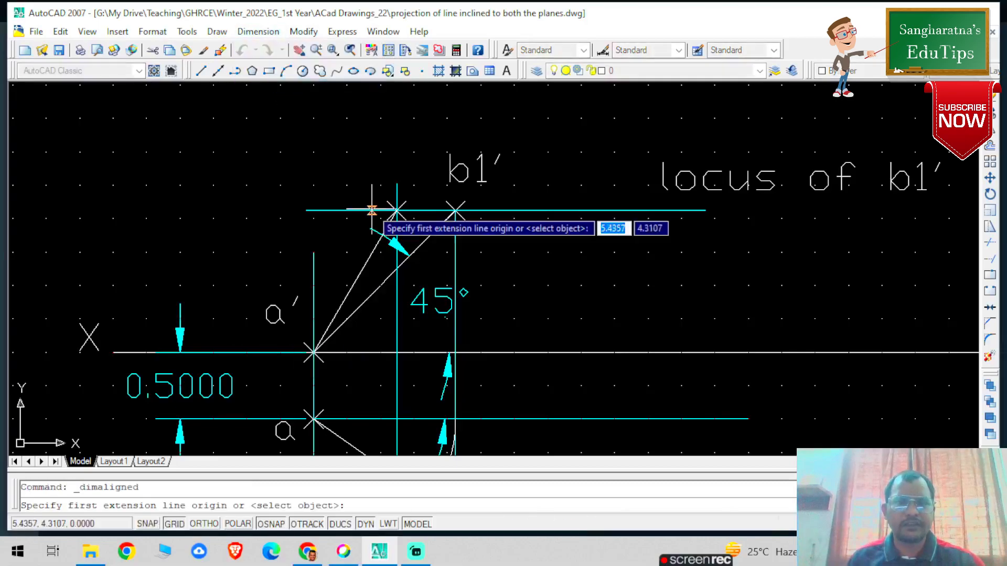
pyautogui.click(314, 352)
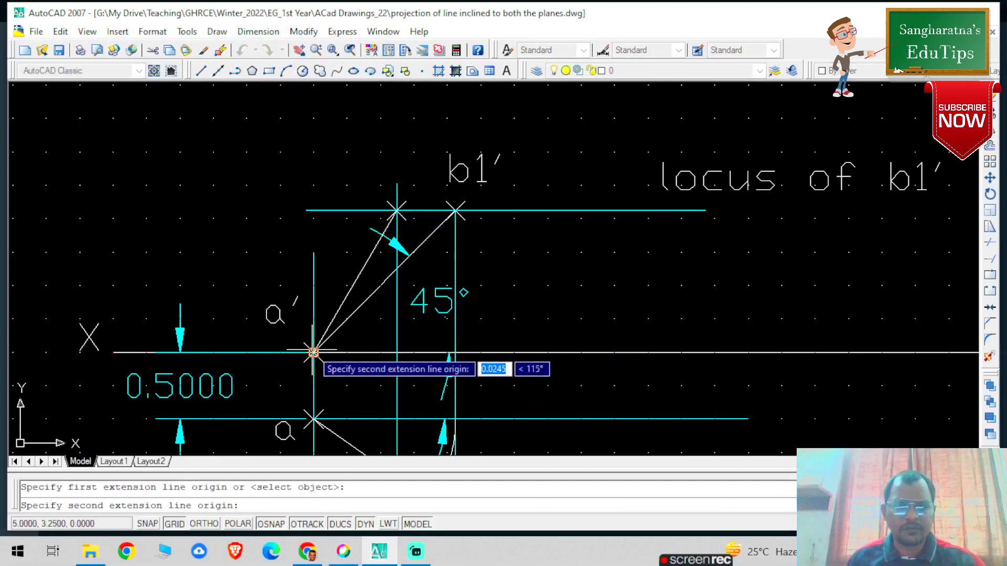
pyautogui.click(397, 210)
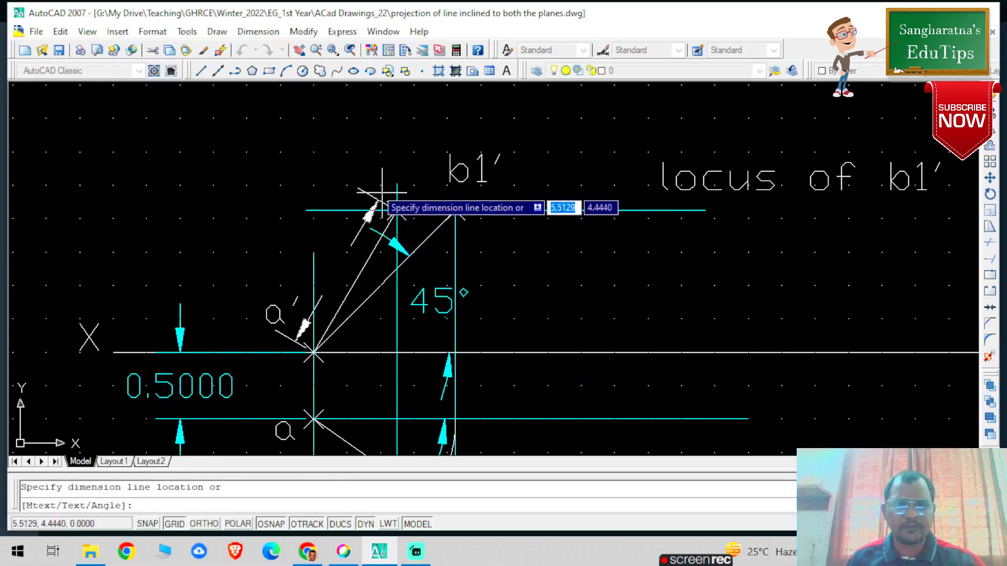
pyautogui.click(262, 169)
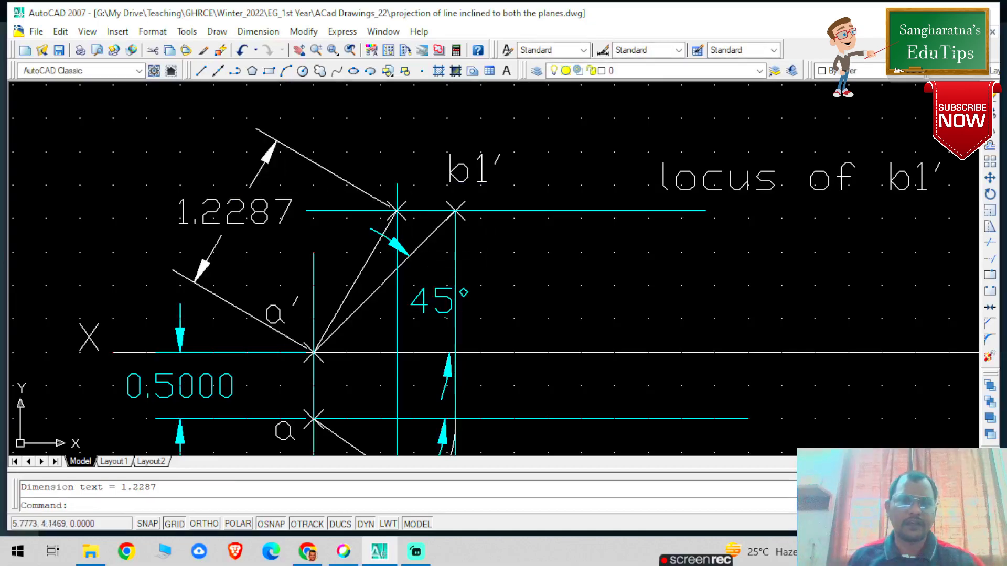
# - Add an angular dimension between the XY line and the new front-view line, placed outside the b1' label
pyautogui.click(258, 31)
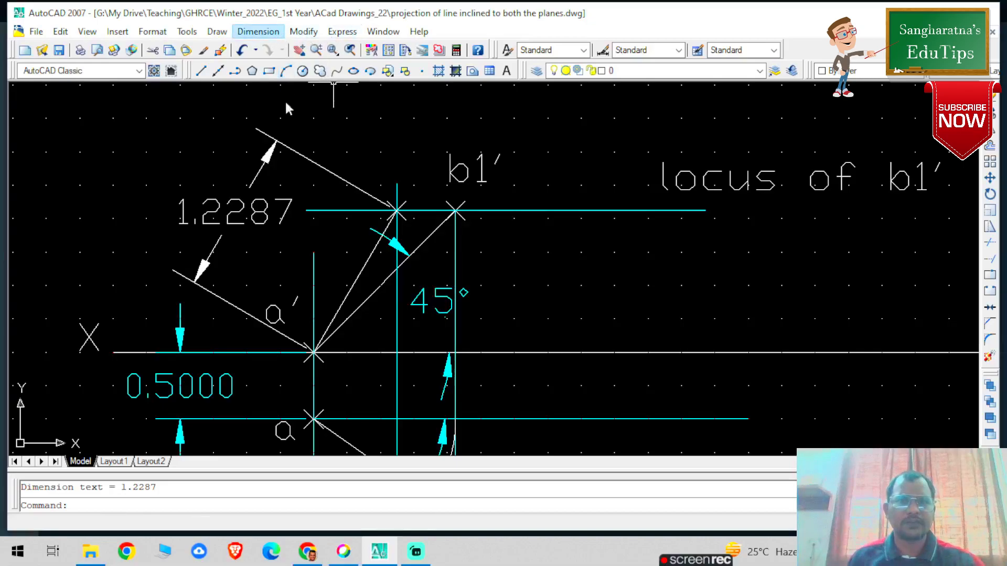
pyautogui.click(277, 180)
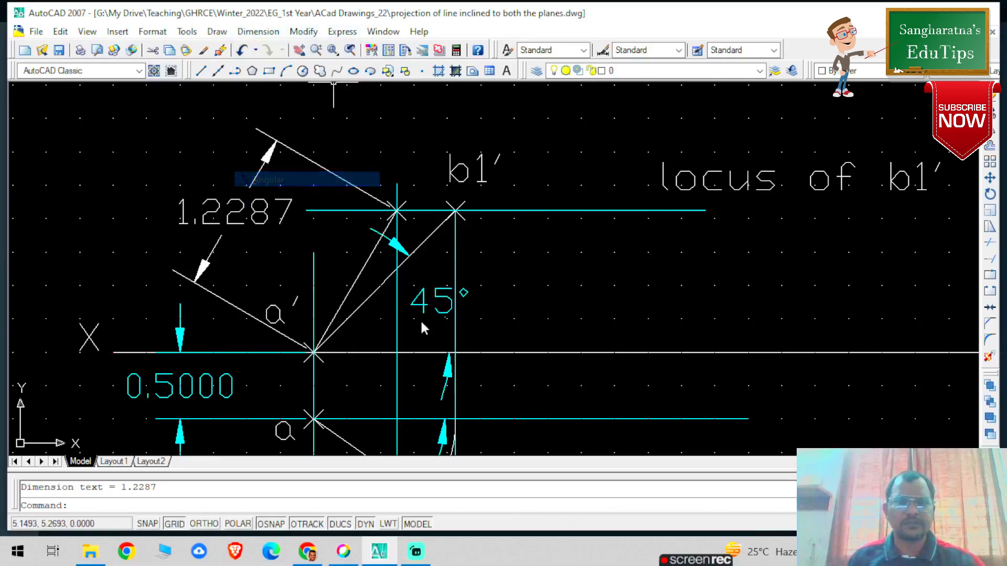
pyautogui.click(382, 352)
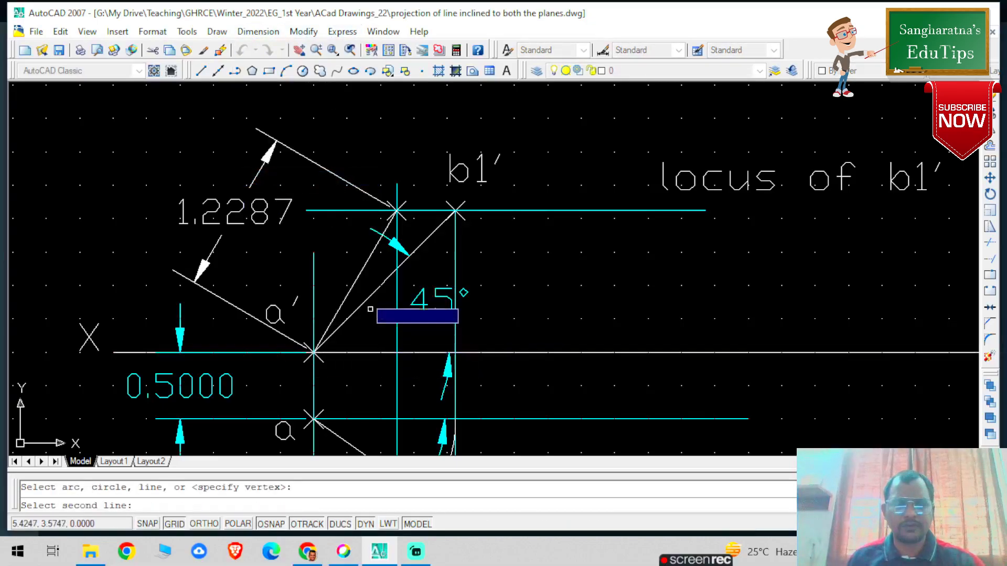
pyautogui.click(354, 283)
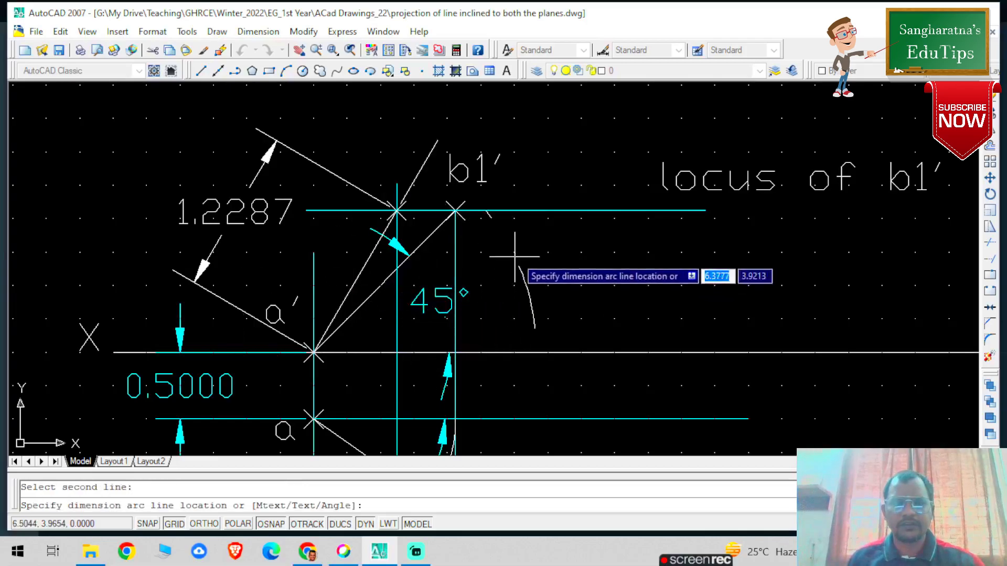
pyautogui.click(585, 232)
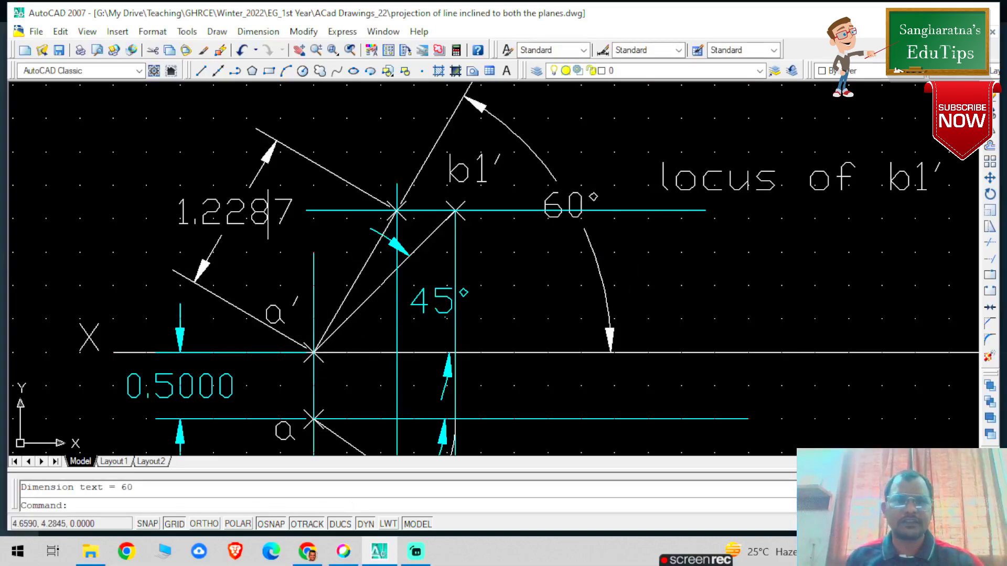
# - Change the colour of the front-view line's aligned and angular dimensions to cyan
pyautogui.click(268, 212)
pyautogui.click(576, 207)
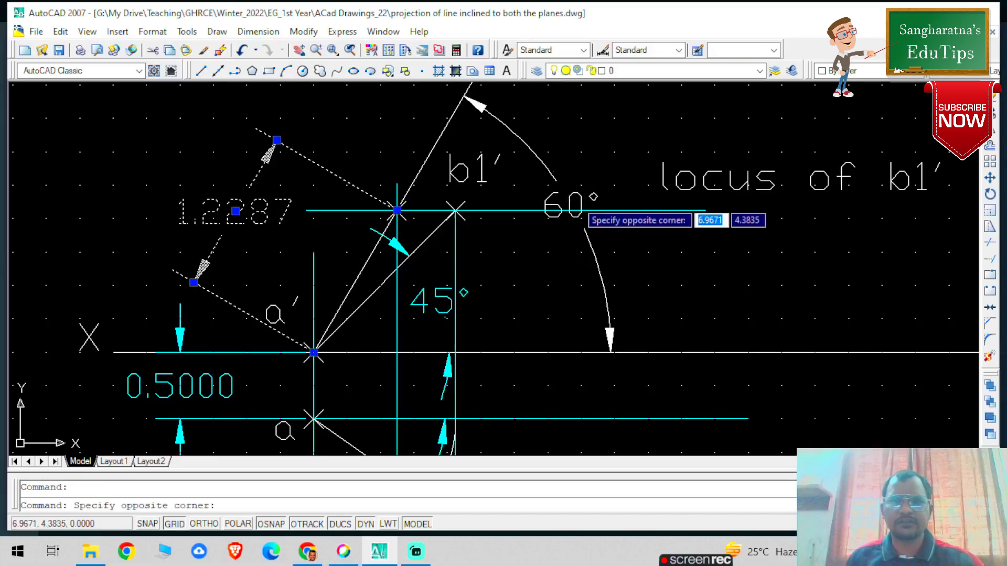
pyautogui.click(578, 183)
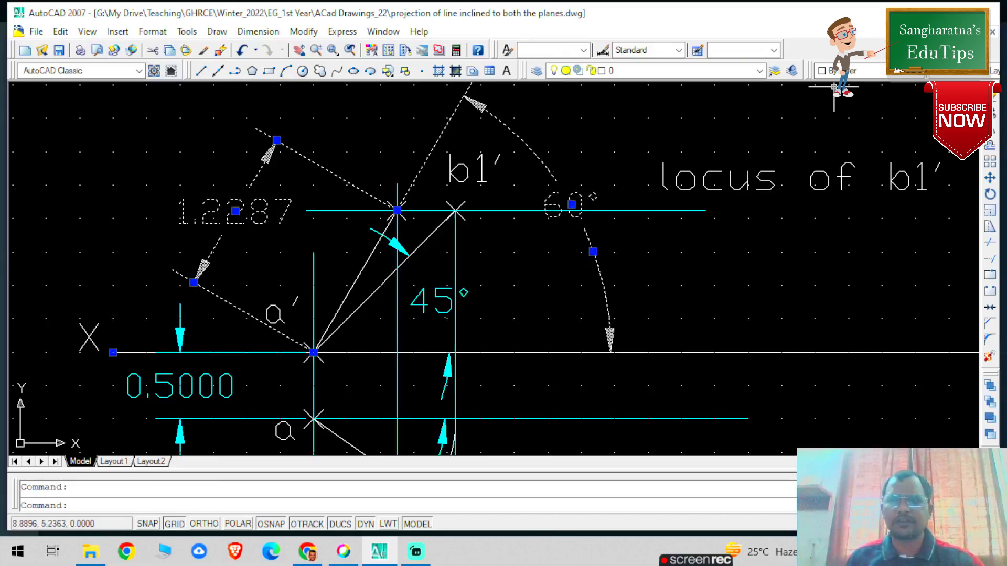
pyautogui.click(846, 70)
pyautogui.click(860, 142)
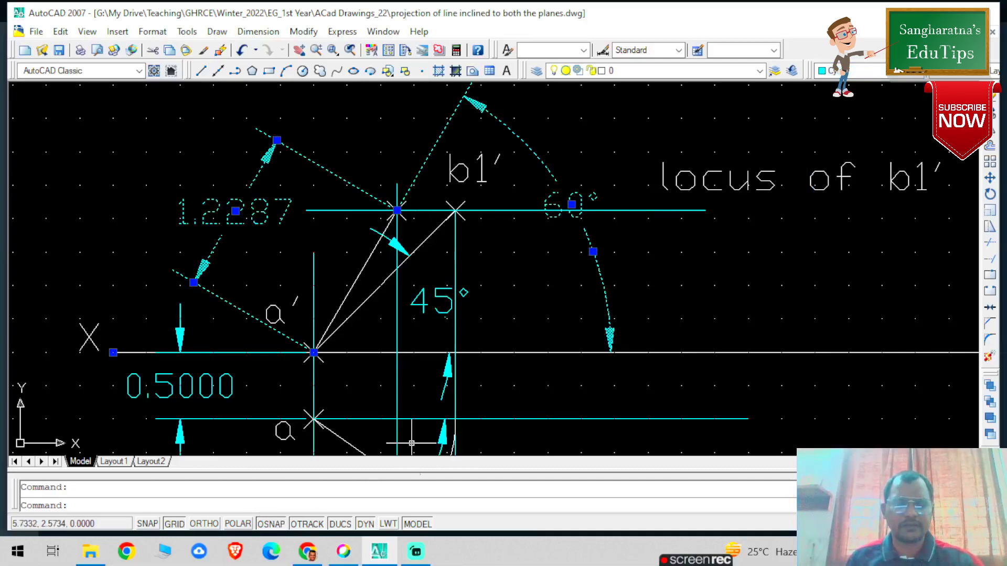
# - Draw the top-view line from a to the point where the arc meets the locus of b1
pyautogui.scroll(-4, 601, 380)
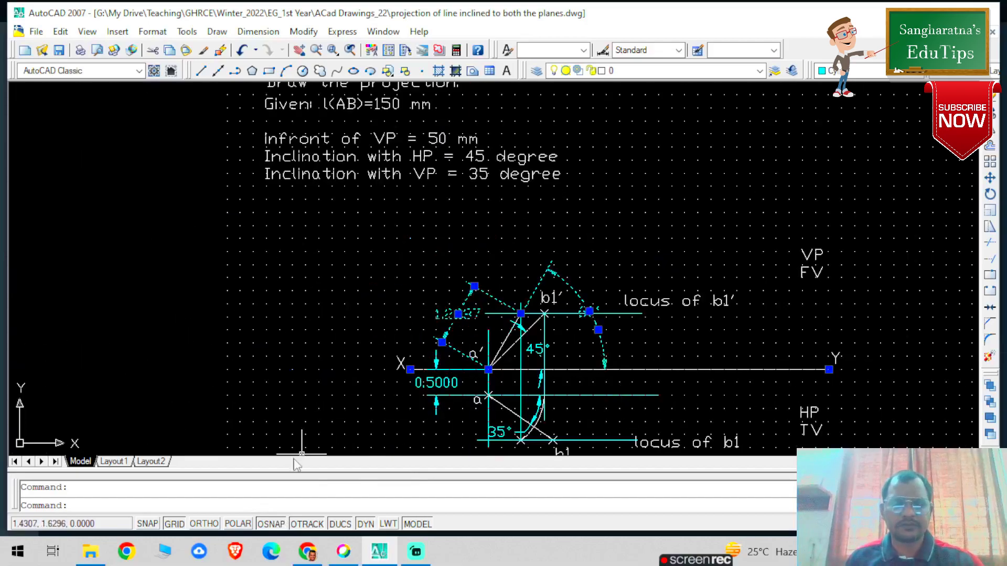
pyautogui.write('z')
pyautogui.press('Return')
pyautogui.write('a')
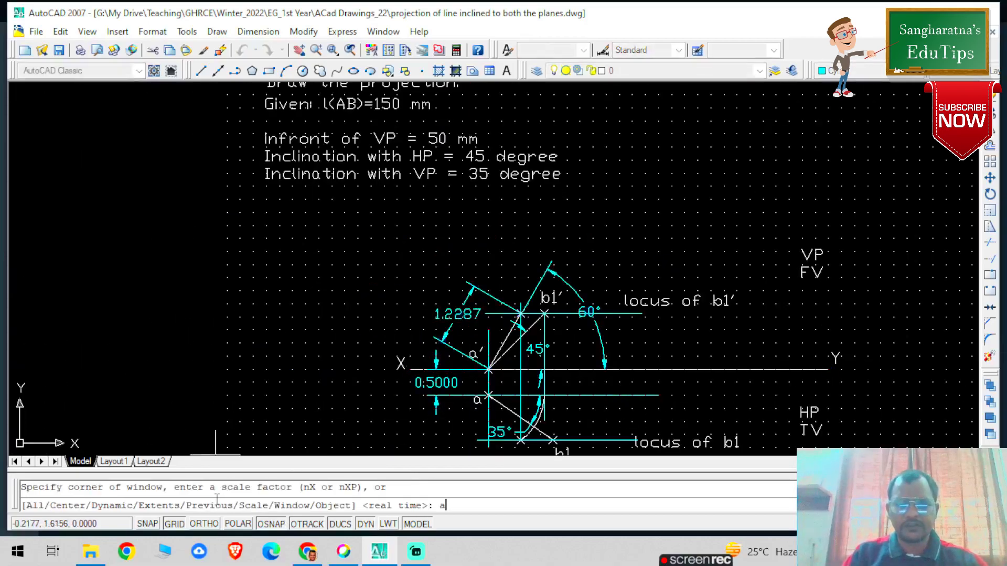
pyautogui.press('Return')
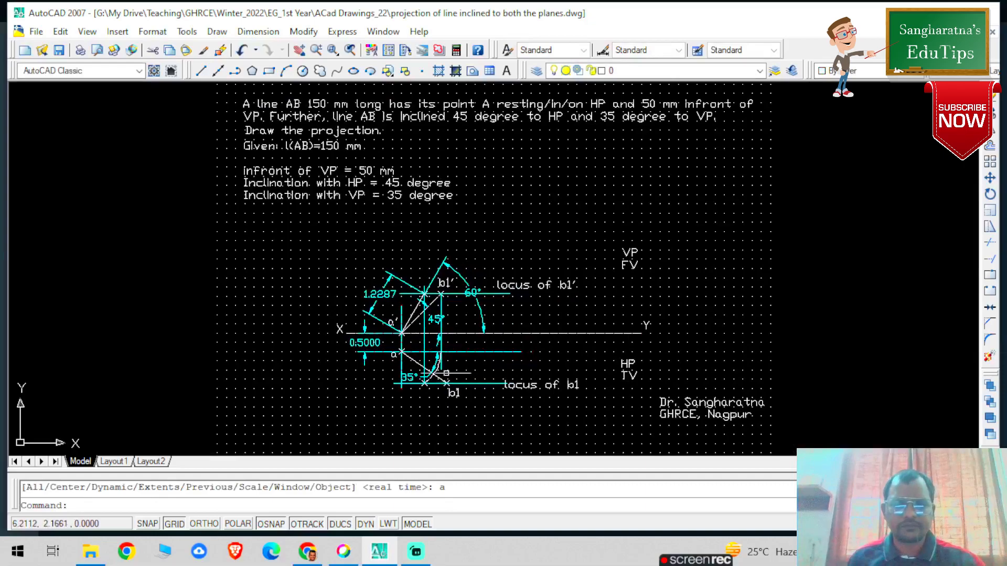
pyautogui.scroll(5, 445, 390)
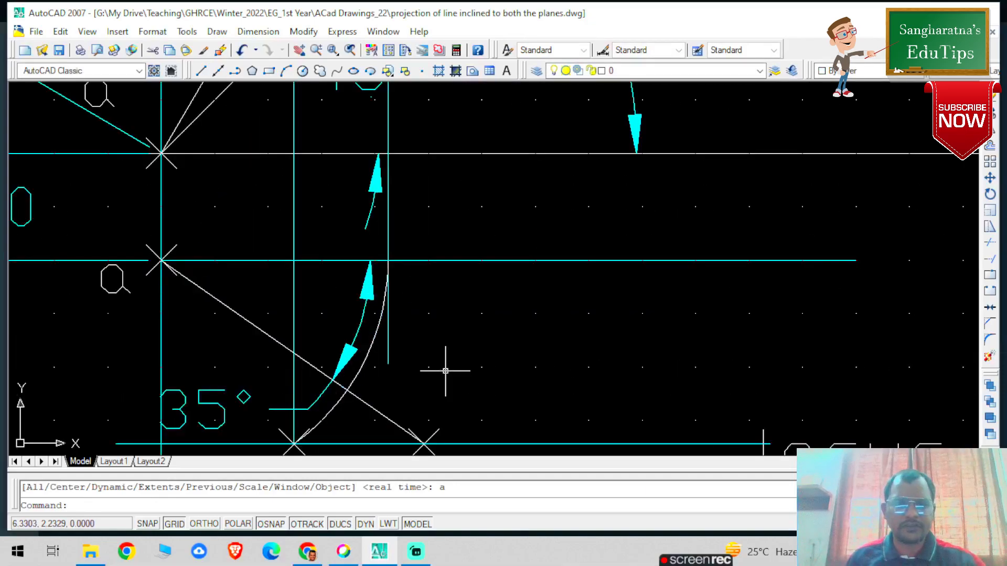
pyautogui.click(203, 71)
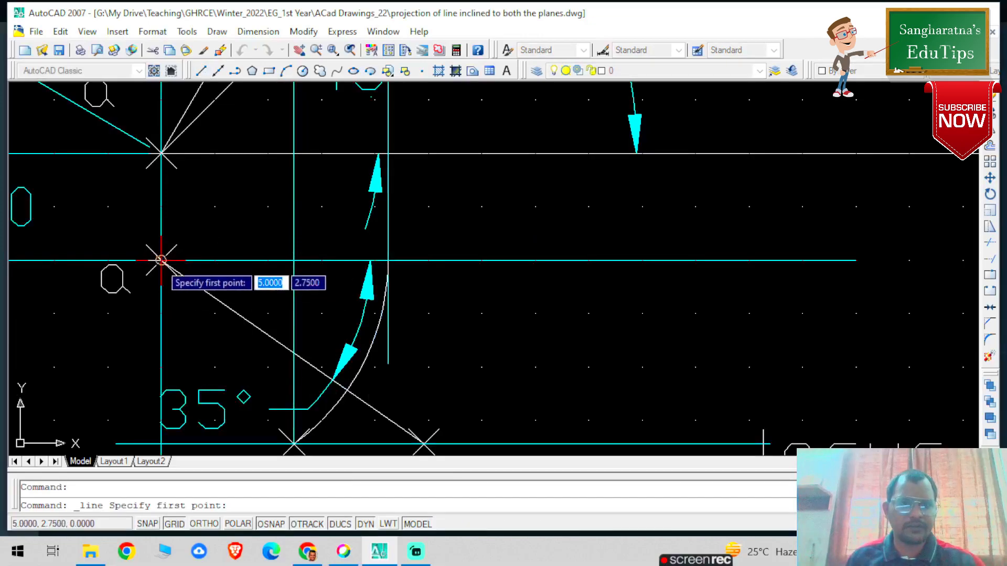
pyautogui.click(161, 259)
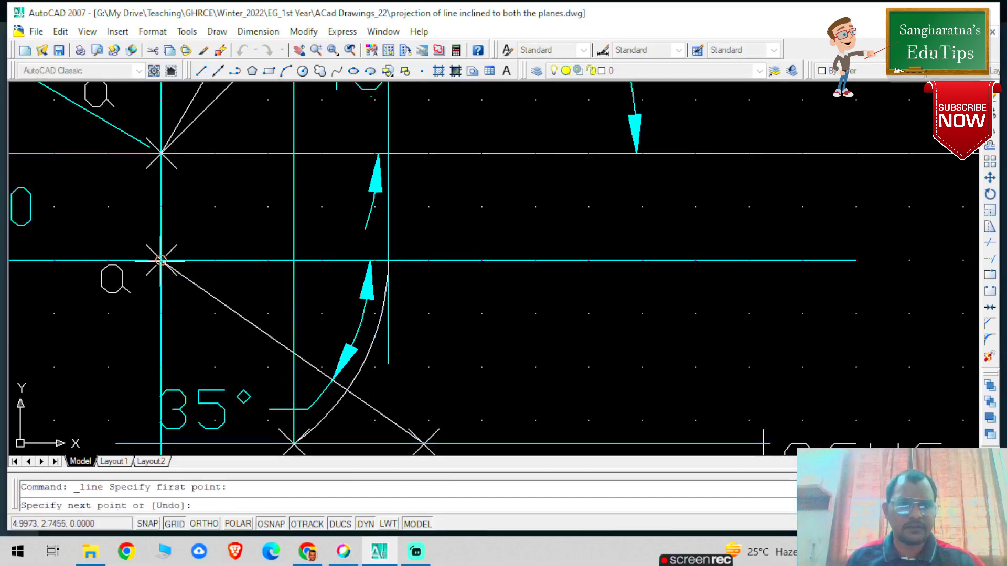
pyautogui.click(295, 444)
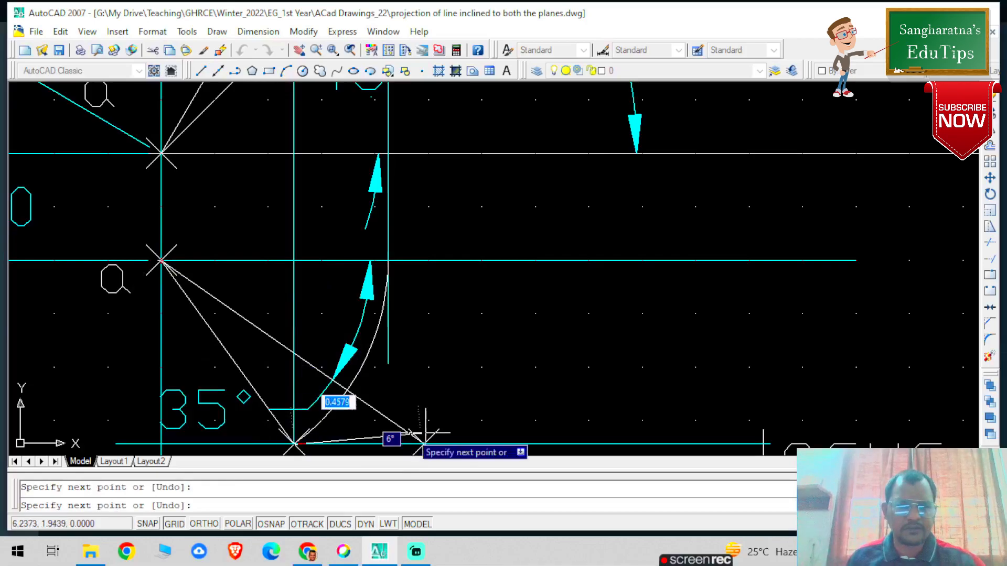
pyautogui.press('Escape')
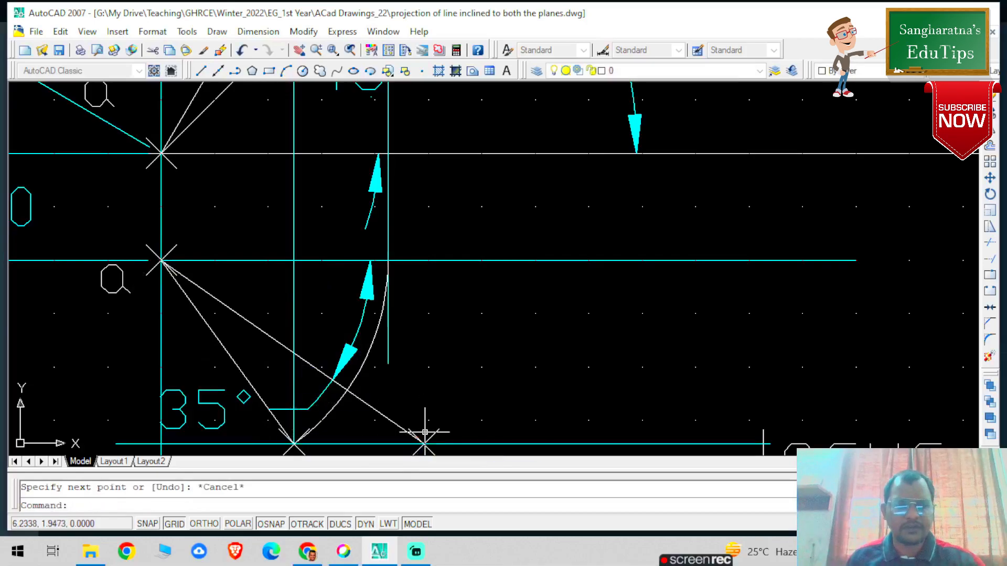
# - Add an angular dimension between the horizontal line through a and the new top-view line, placed outside the 35° dimension near b1
pyautogui.click(258, 31)
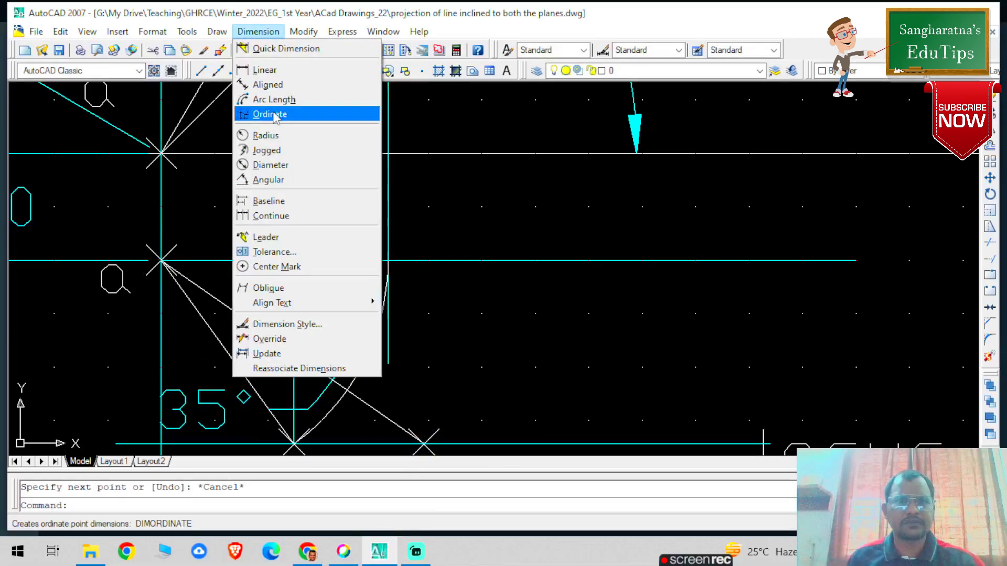
pyautogui.click(269, 180)
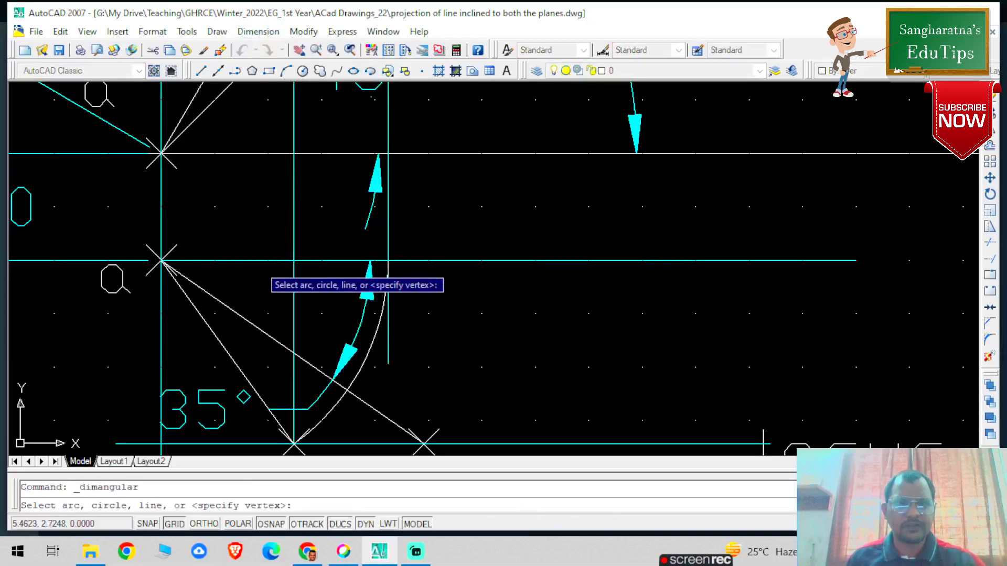
pyautogui.click(260, 260)
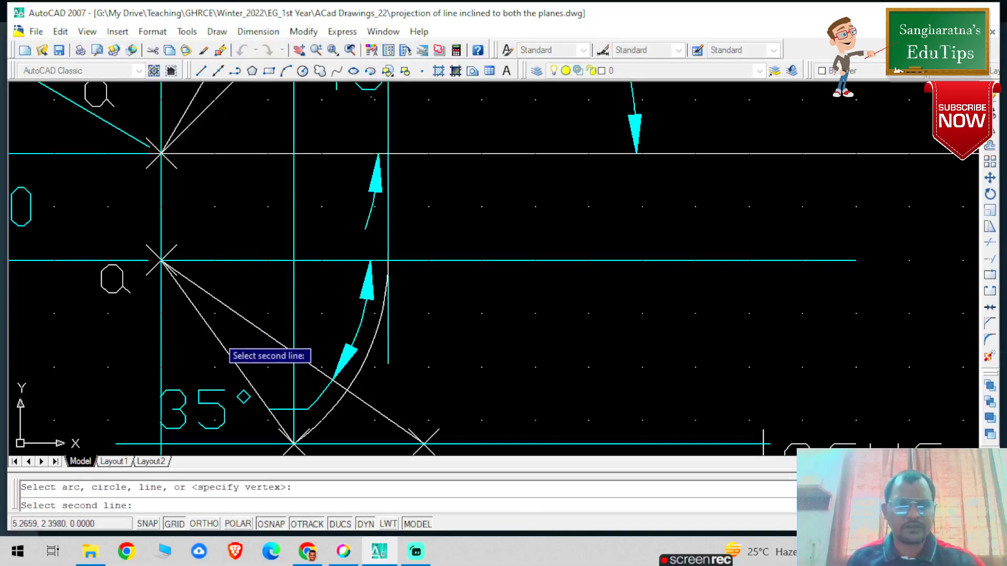
pyautogui.click(225, 347)
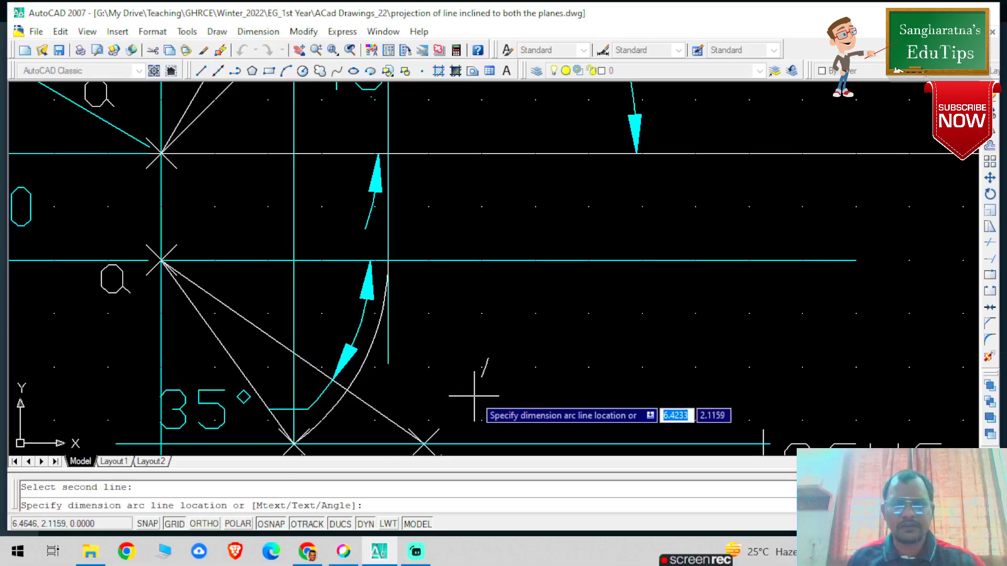
pyautogui.click(515, 381)
# - Change the colour of the top-view line's new angular dimension to cyan
pyautogui.scroll(-4, 514, 381)
pyautogui.click(519, 379)
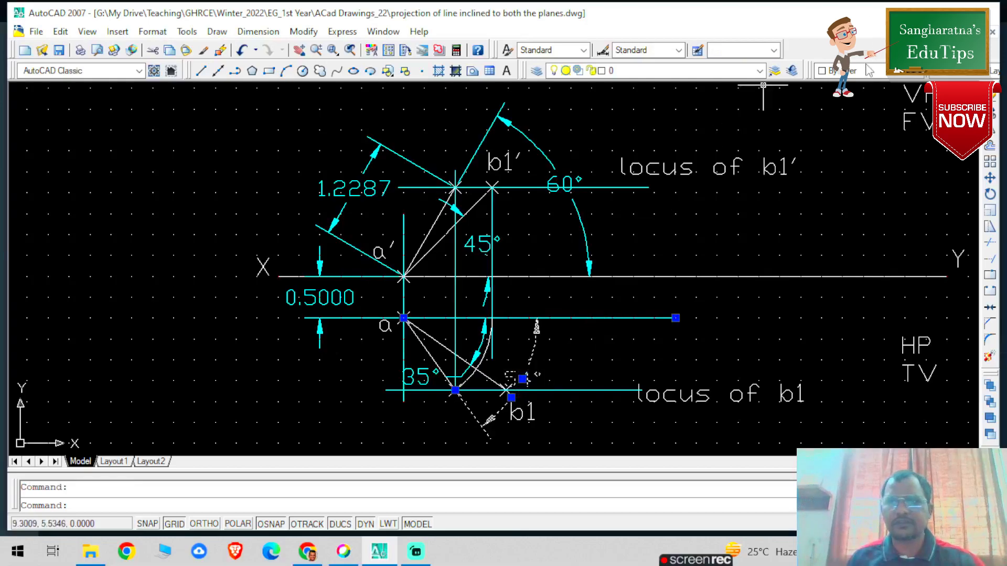
pyautogui.click(839, 71)
pyautogui.click(849, 140)
pyautogui.click(781, 210)
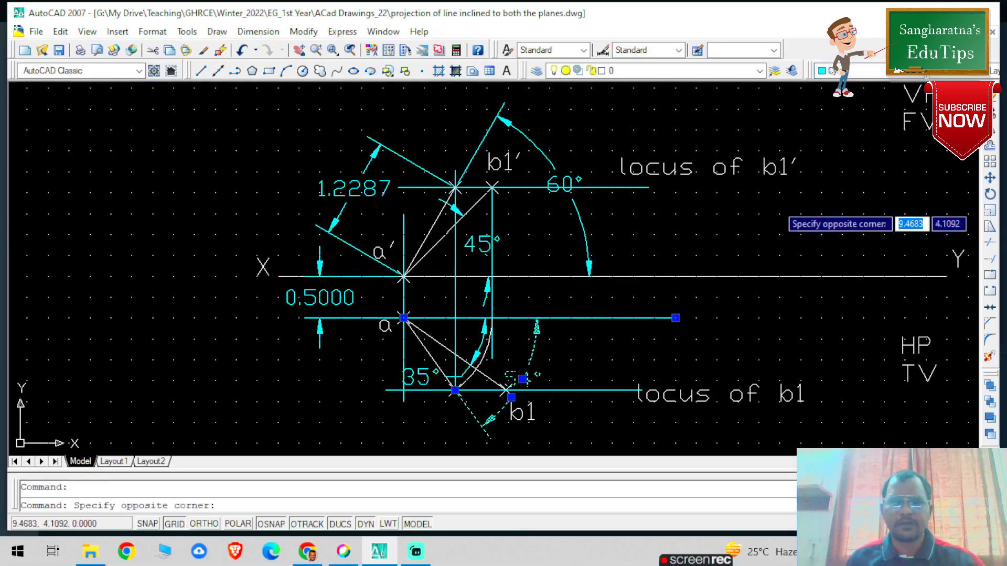
pyautogui.press('Escape')
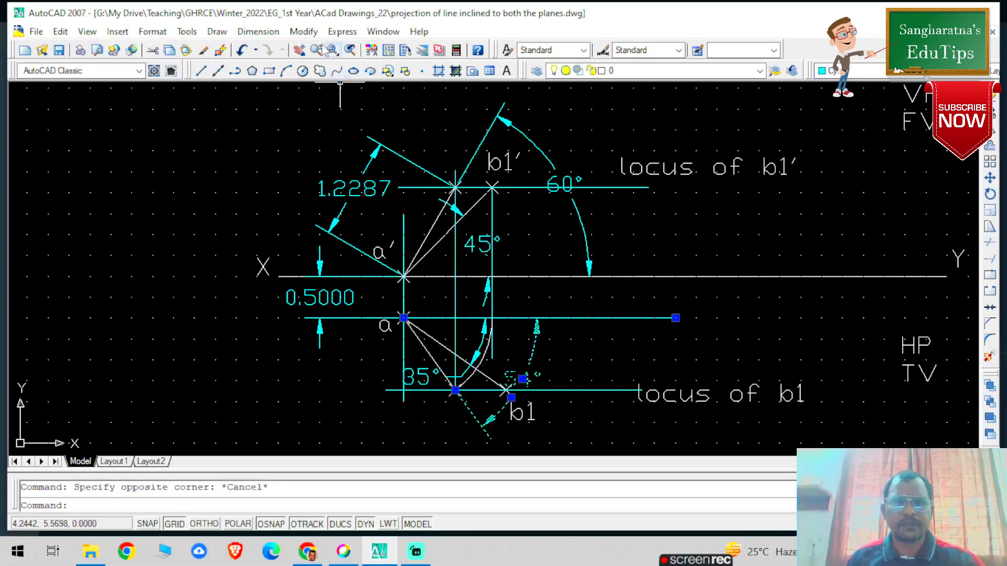
# - Add an aligned dimension to the new top-view line from a, placed on its lower-left side
pyautogui.click(258, 32)
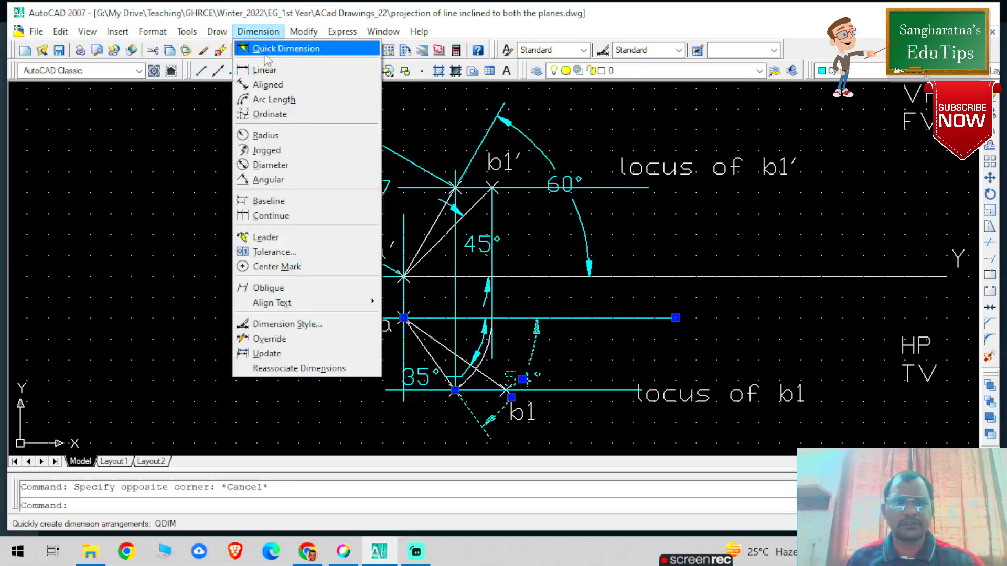
pyautogui.click(268, 86)
pyautogui.scroll(3, 420, 404)
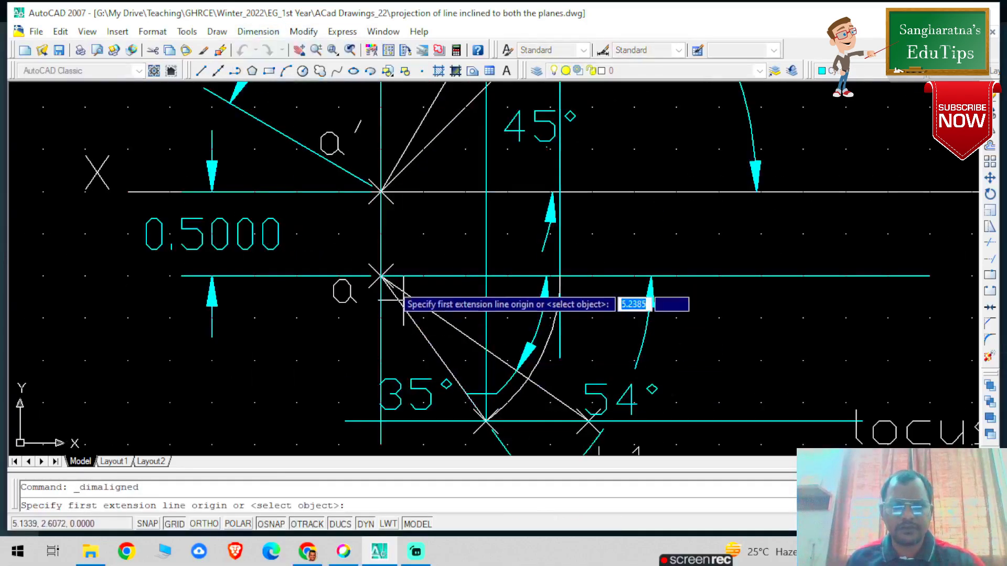
pyautogui.click(381, 277)
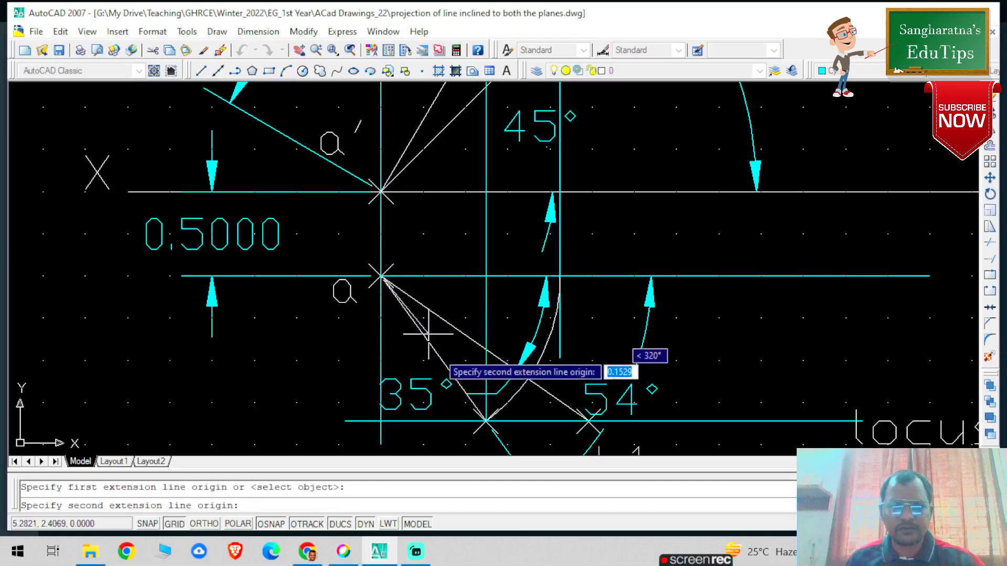
pyautogui.click(485, 422)
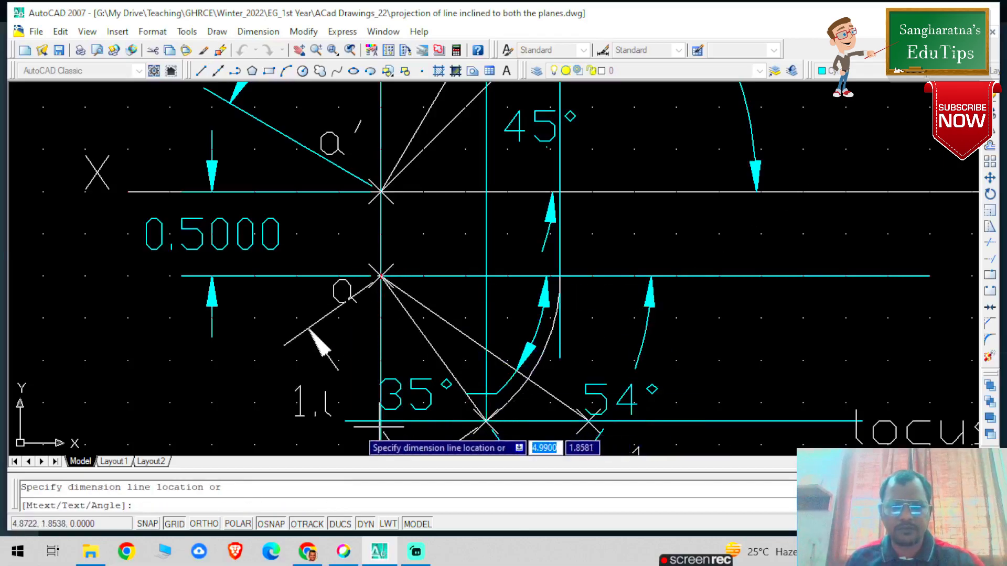
pyautogui.click(341, 420)
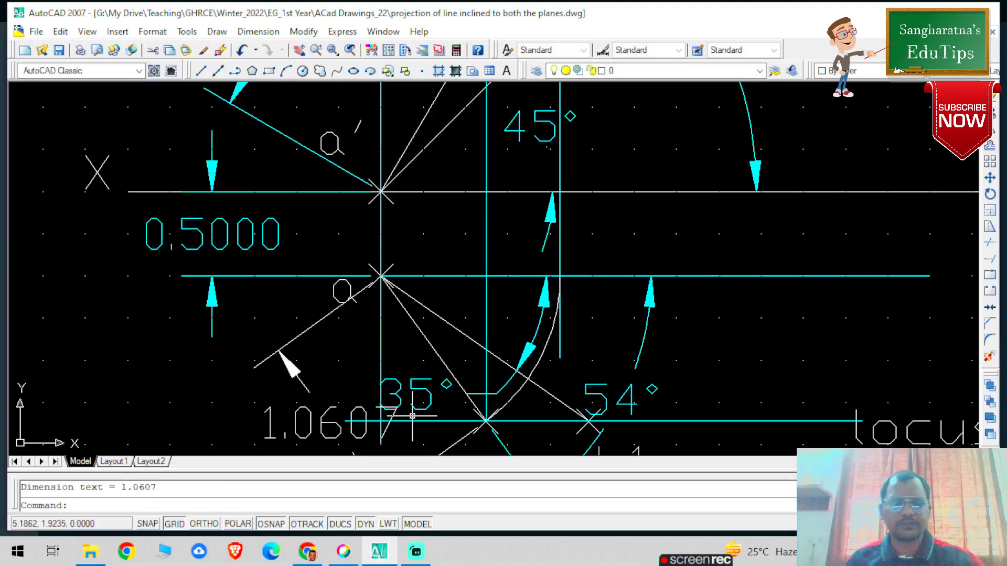
# - Change the colour of the top-view line's aligned dimension to cyan
pyautogui.press('Escape')
pyautogui.scroll(-1, 501, 336)
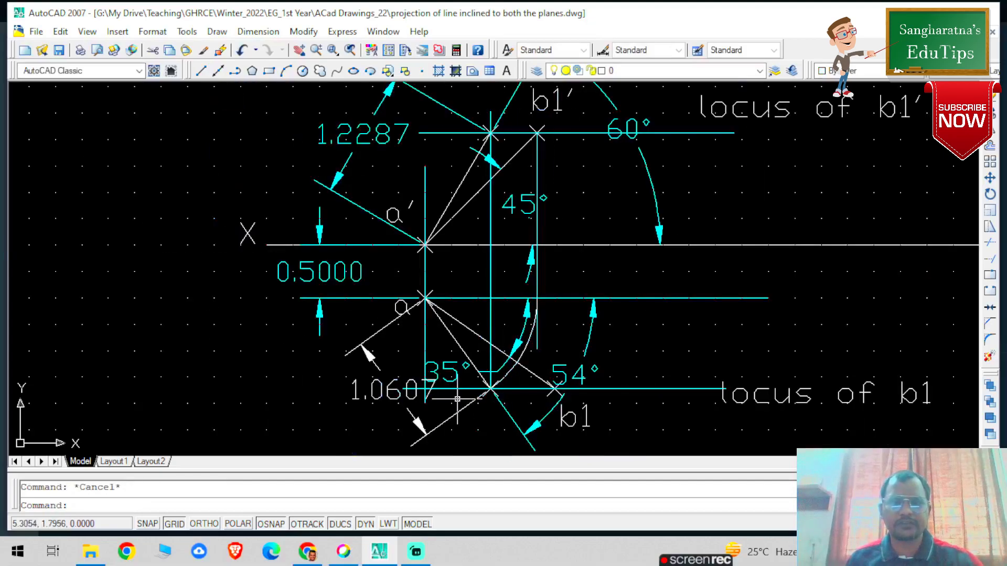
pyautogui.click(395, 398)
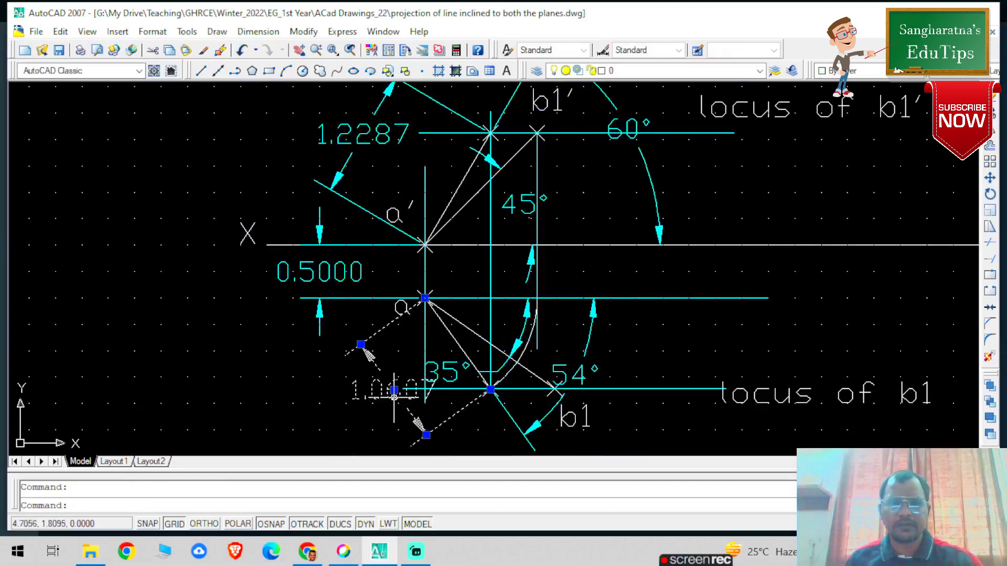
pyautogui.click(868, 74)
pyautogui.click(876, 144)
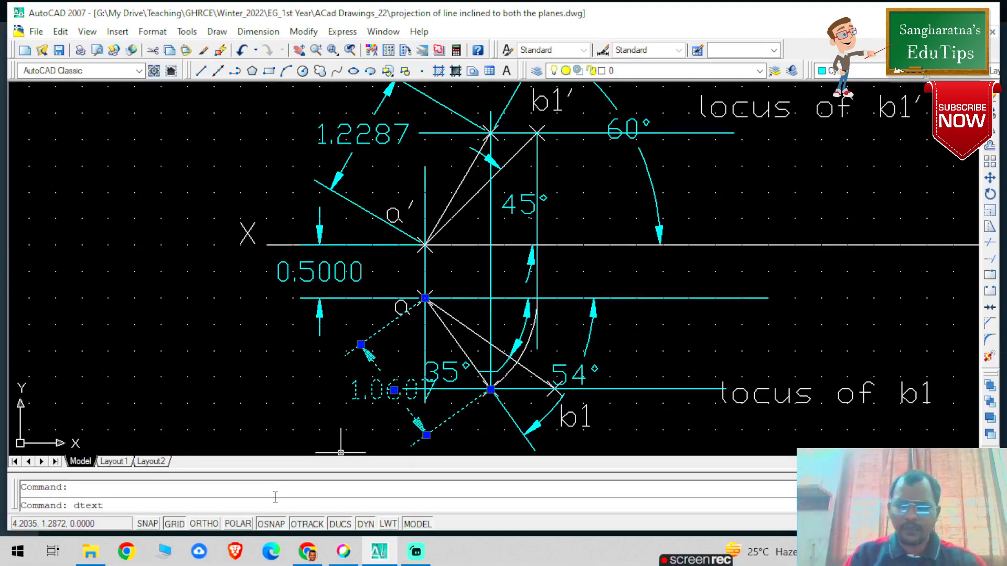
pyautogui.press('Return')
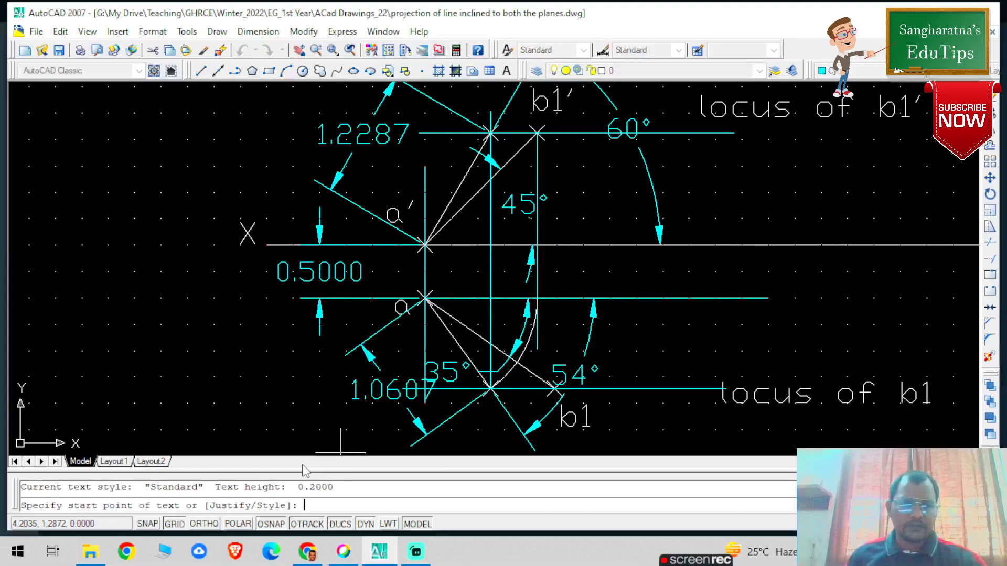
pyautogui.click(188, 345)
pyautogui.write('0')
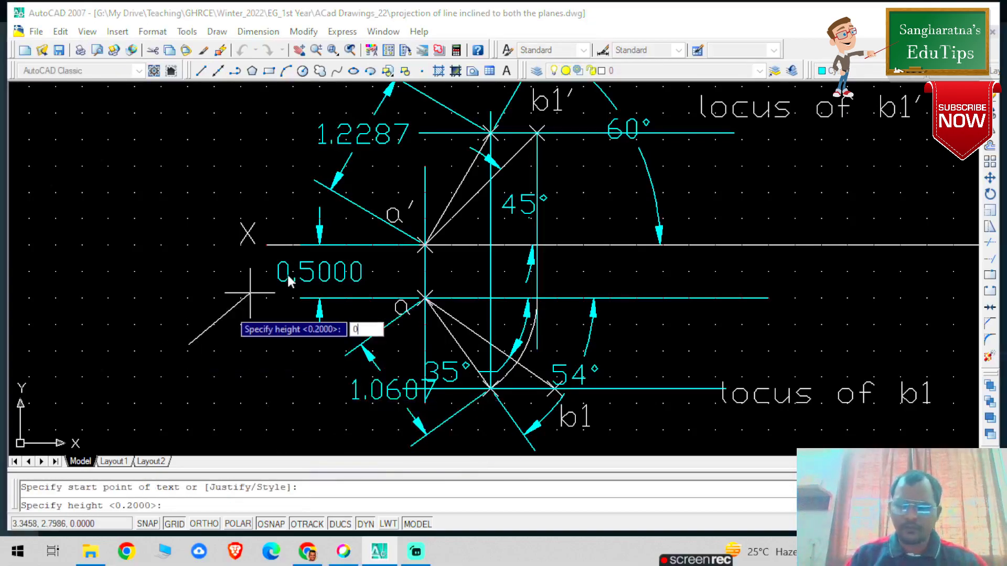
pyautogui.write('.5')
pyautogui.press('Return')
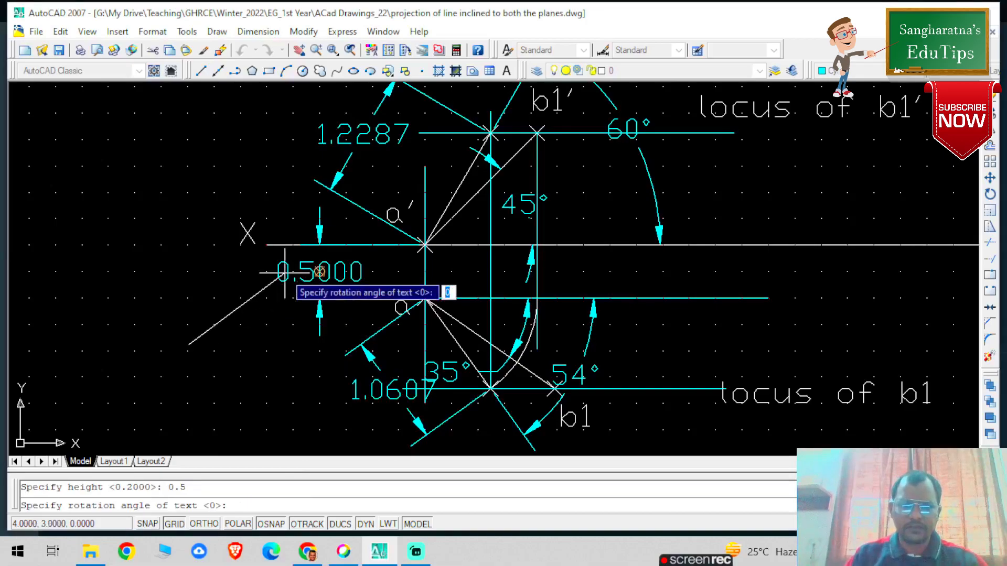
pyautogui.press('Return')
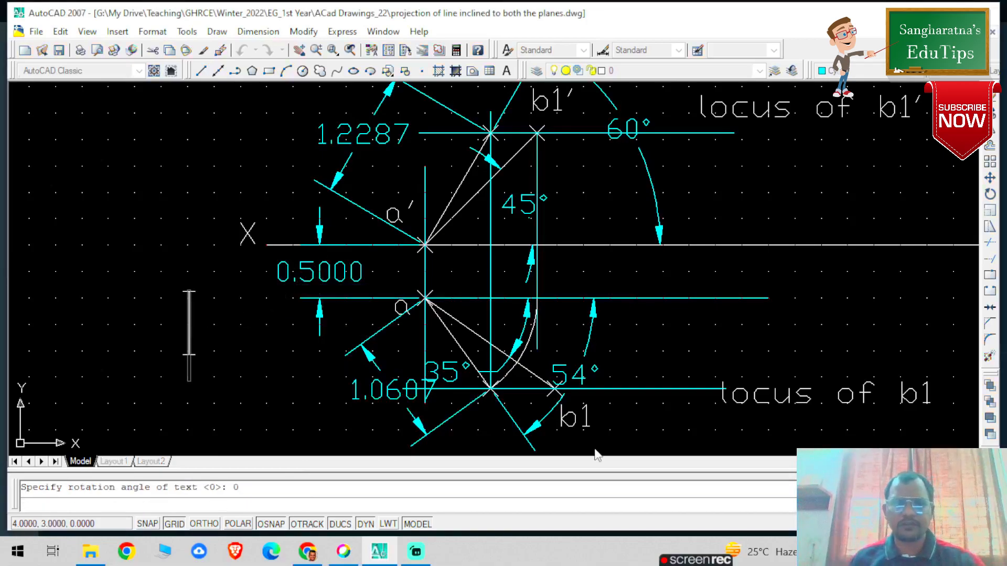
pyautogui.scroll(-4, 584, 441)
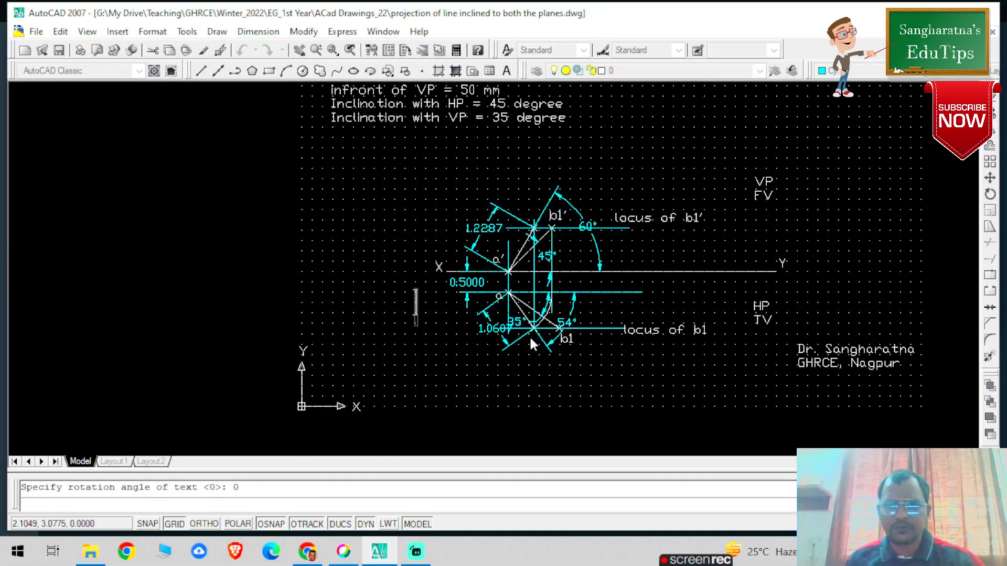
pyautogui.scroll(-2, 594, 359)
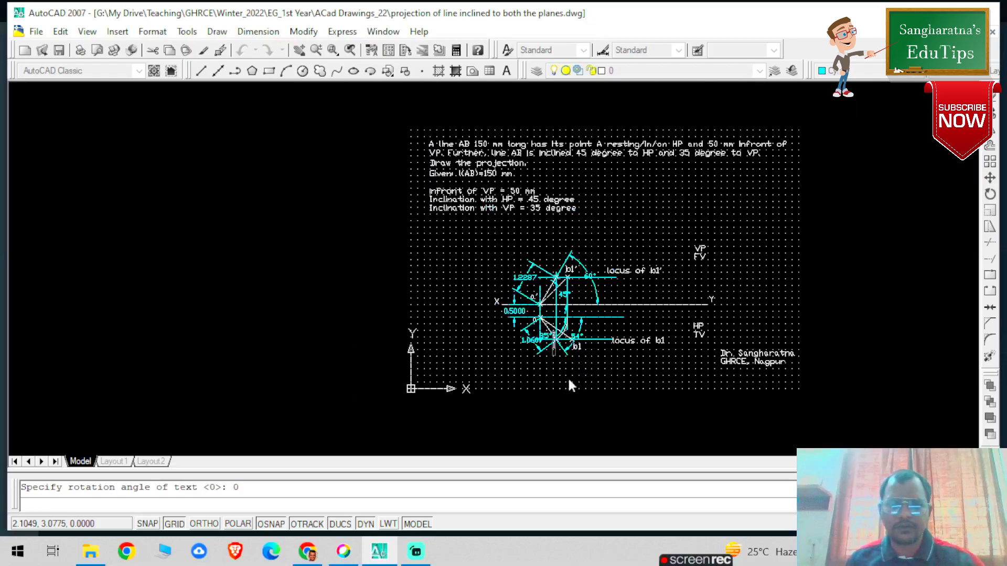
pyautogui.scroll(4, 577, 379)
pyautogui.click(493, 275)
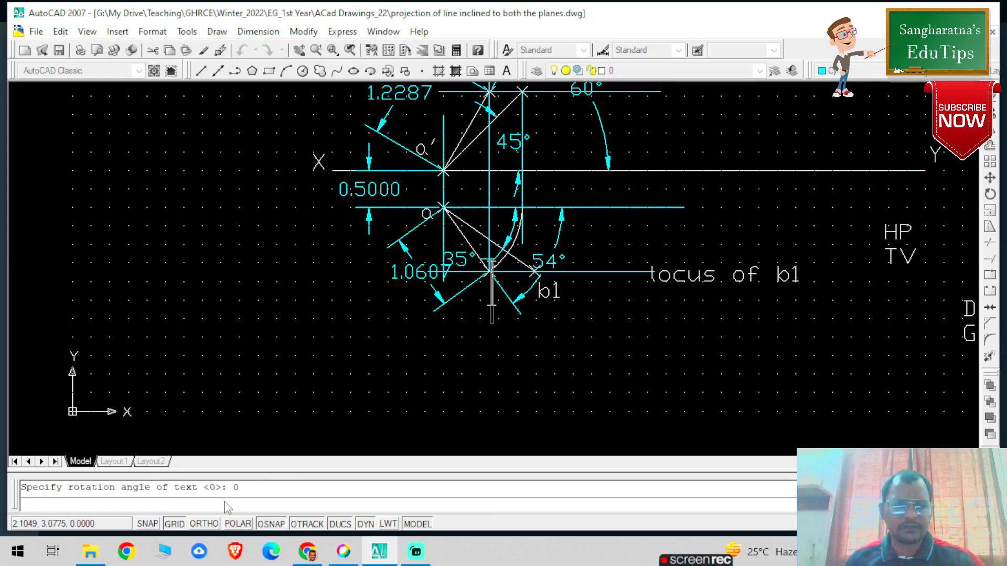
pyautogui.press('Return')
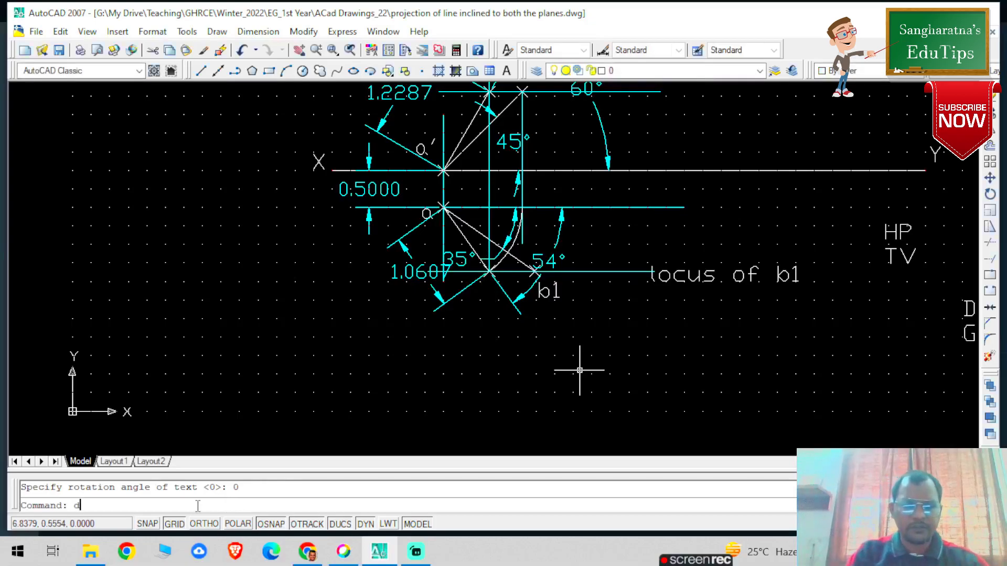
# - Try to add the single-line text label b below the new top-view line's endpoint, with height 0.2 and rotation 0
pyautogui.write('dtext')
pyautogui.press('Return')
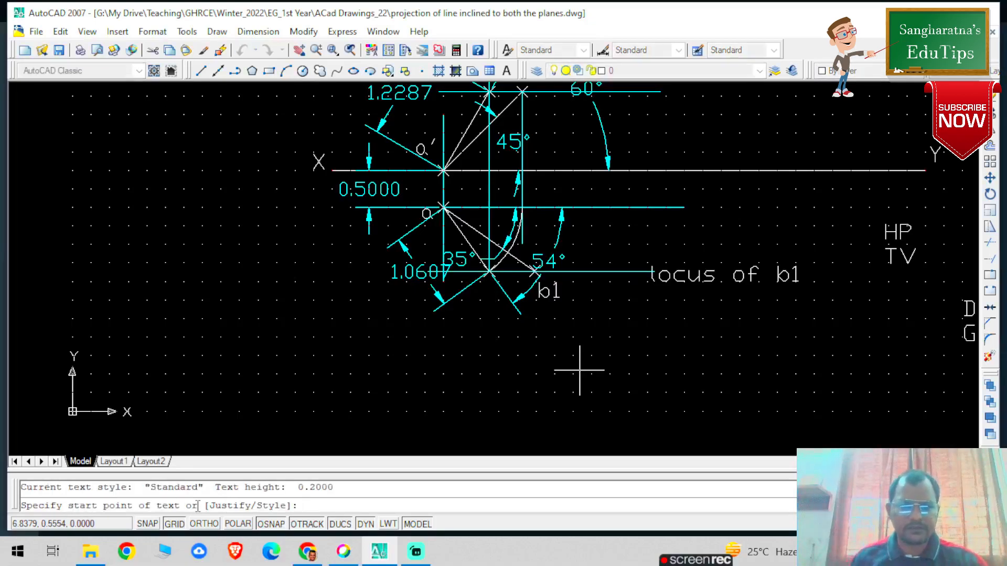
pyautogui.click(235, 321)
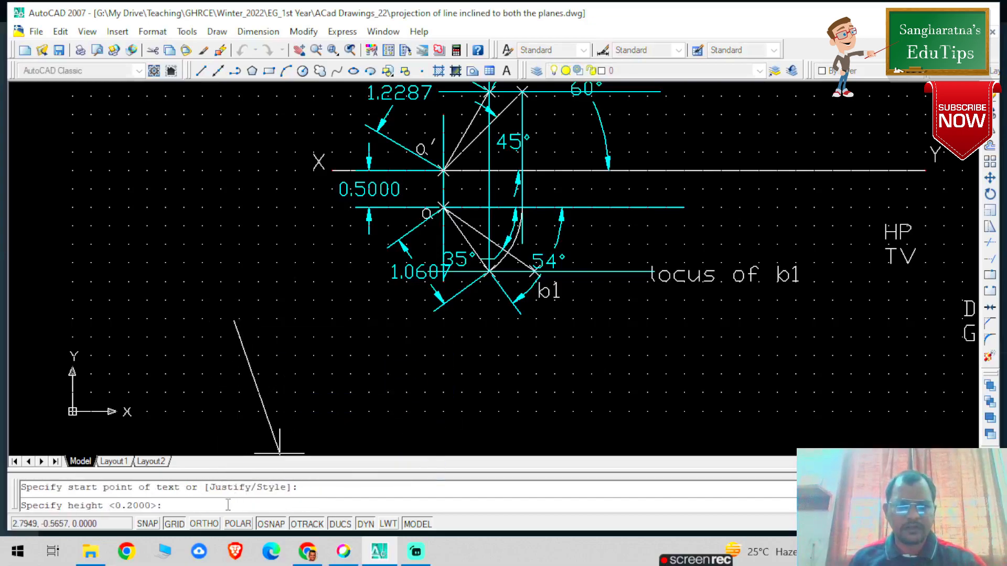
pyautogui.write('0.2')
pyautogui.press('Return')
pyautogui.write('0')
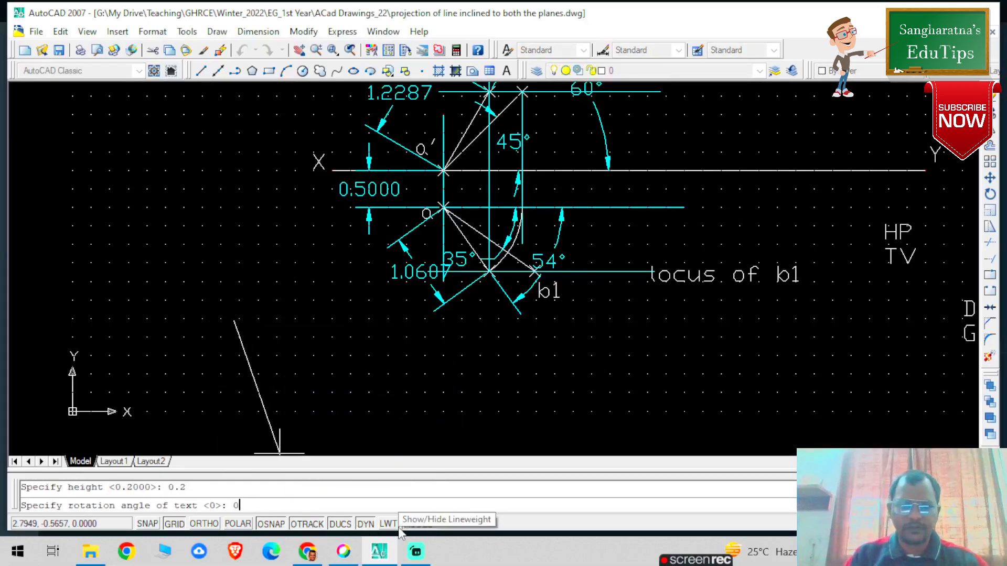
pyautogui.press('Return')
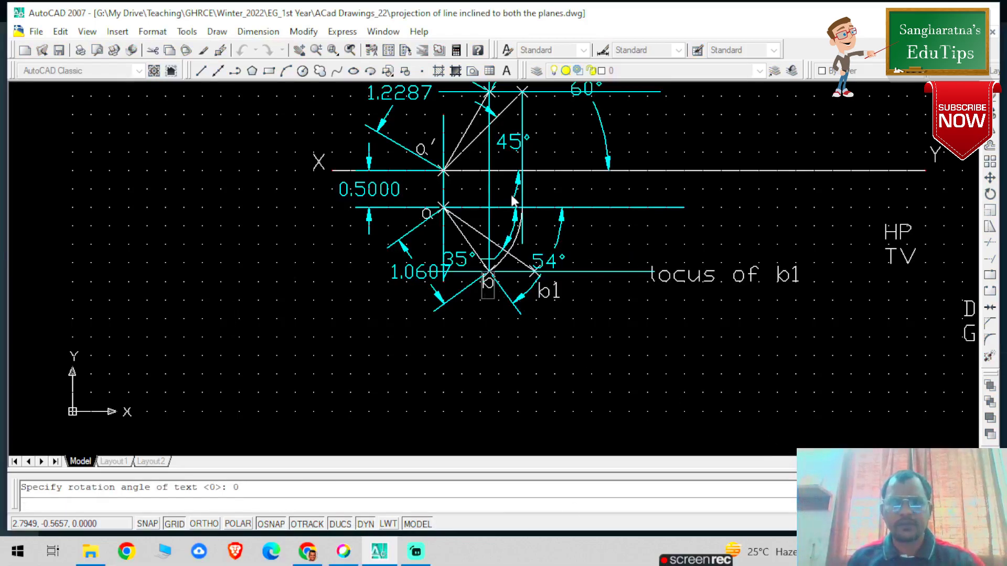
pyautogui.scroll(3, 511, 192)
pyautogui.scroll(-4, 513, 157)
pyautogui.scroll(5, 515, 121)
pyautogui.scroll(-2, 498, 116)
pyautogui.scroll(2, 483, 113)
pyautogui.scroll(-4, 475, 109)
pyautogui.scroll(5, 460, 105)
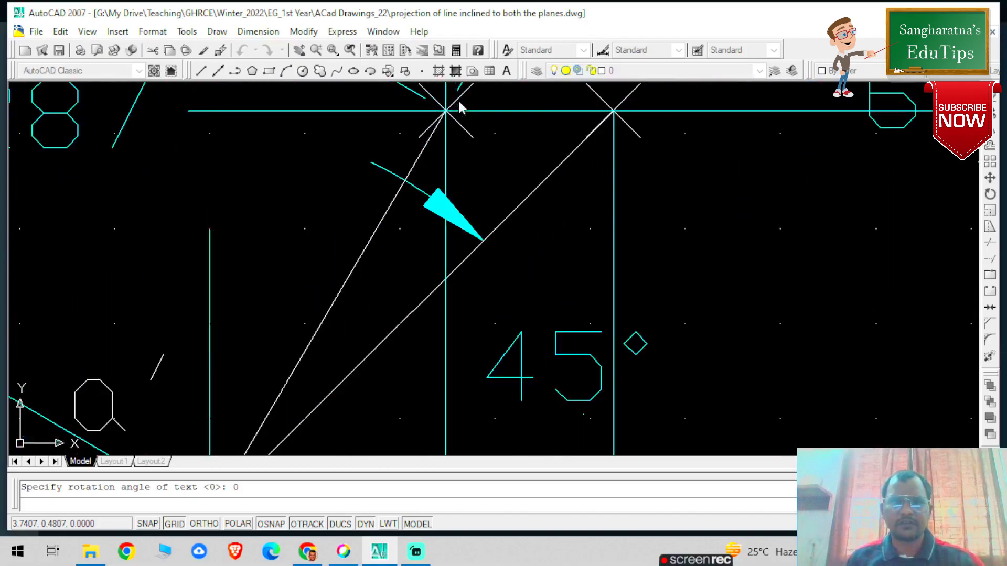
pyautogui.scroll(-8, 462, 105)
pyautogui.scroll(4, 467, 121)
pyautogui.scroll(2, 461, 113)
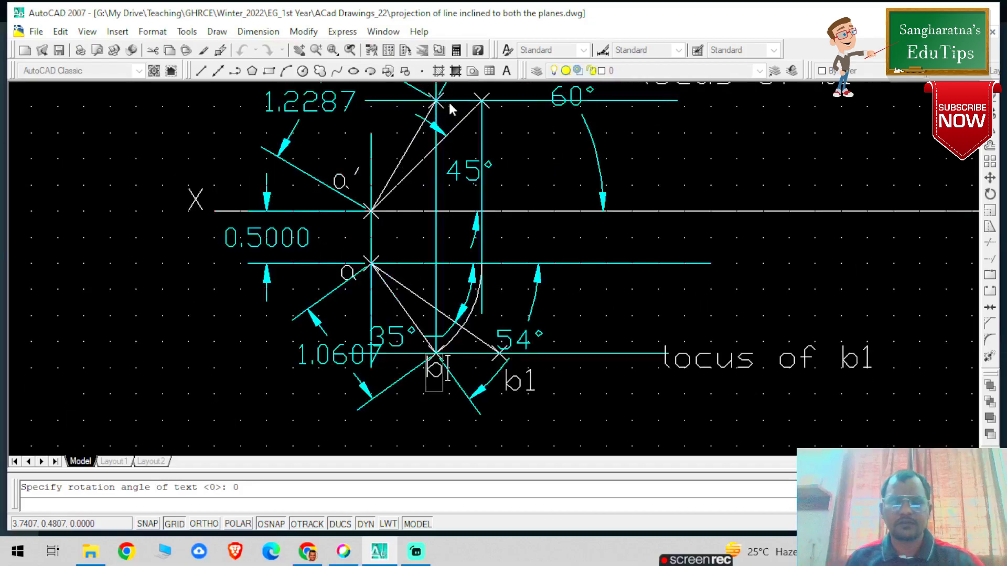
pyautogui.scroll(-4, 449, 100)
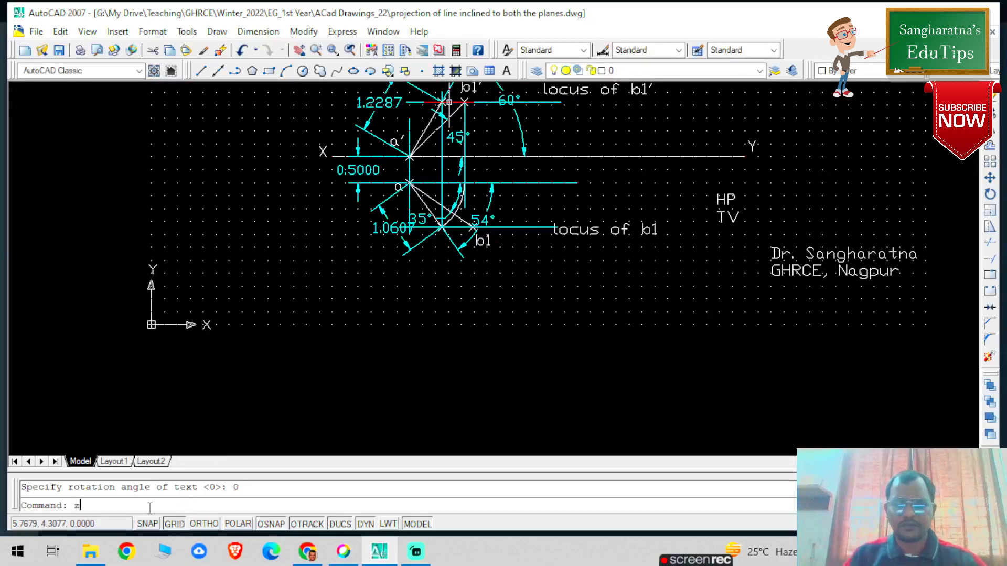
# - Try to add the single-line text label b' above the new front-view line's upper endpoint, with height 0.2 and rotation 0
pyautogui.press('Return')
pyautogui.write('a')
pyautogui.press('Return')
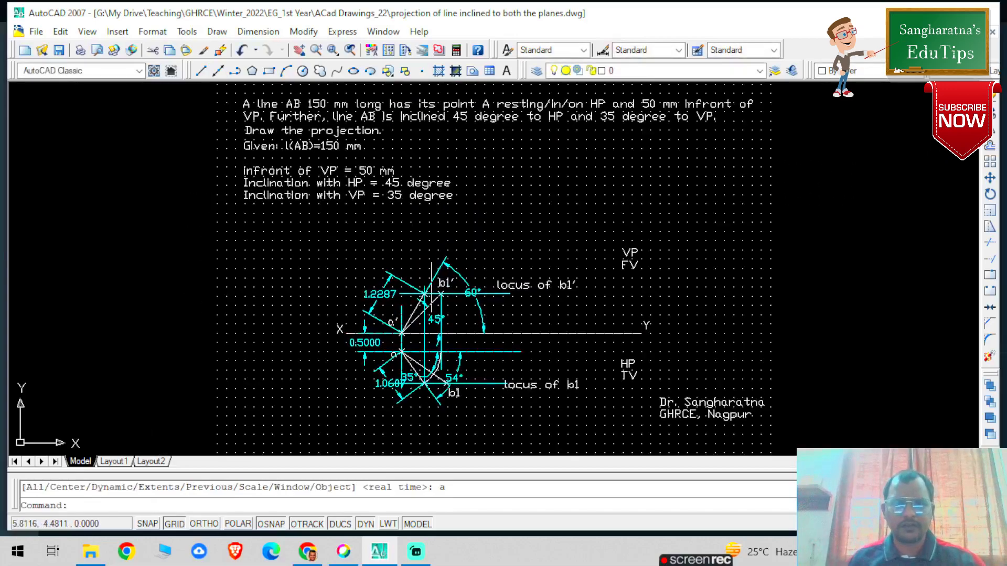
pyautogui.scroll(4, 431, 292)
pyautogui.click(241, 431)
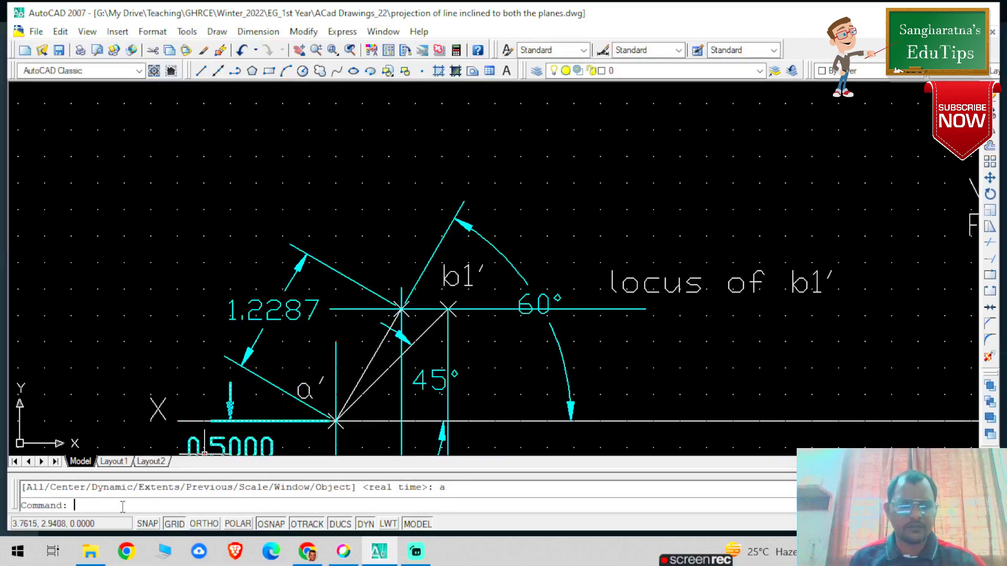
pyautogui.write('dtext')
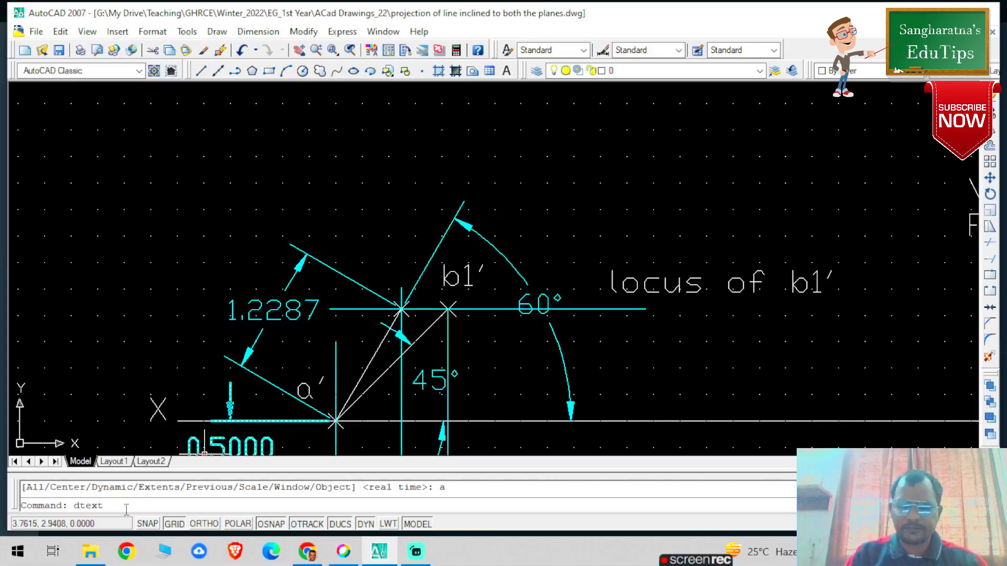
pyautogui.press('Return')
pyautogui.click(368, 262)
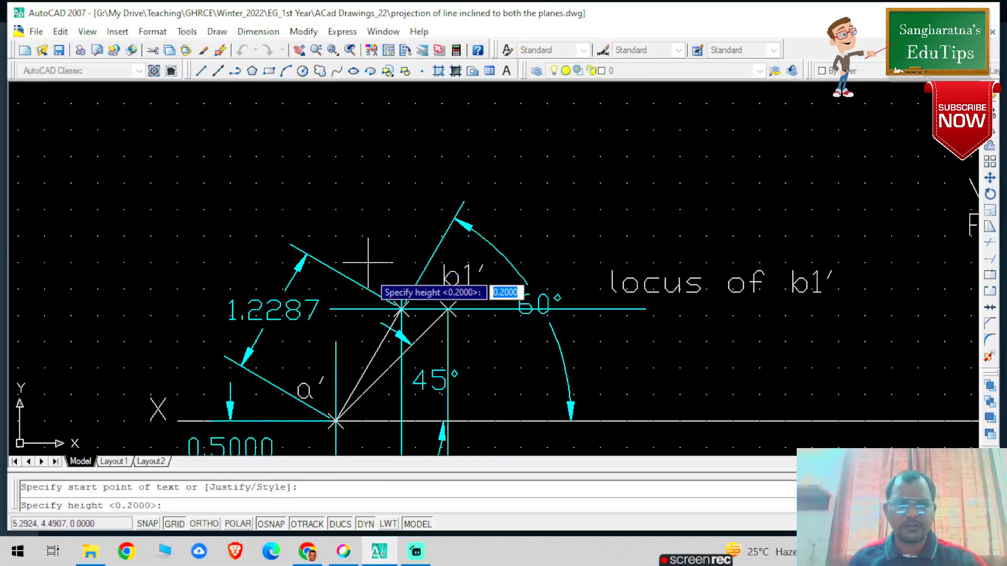
pyautogui.write('0.2')
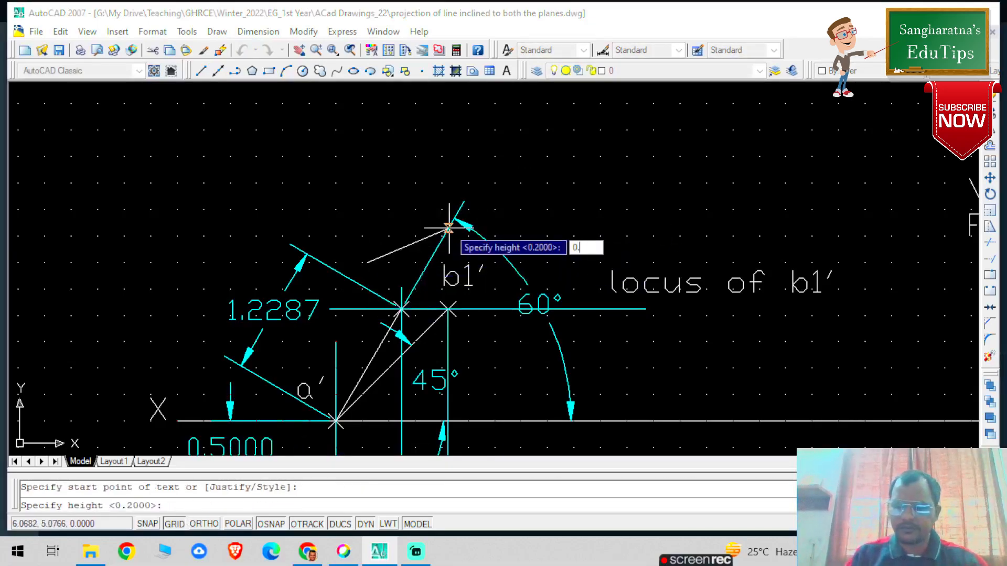
pyautogui.press('Return')
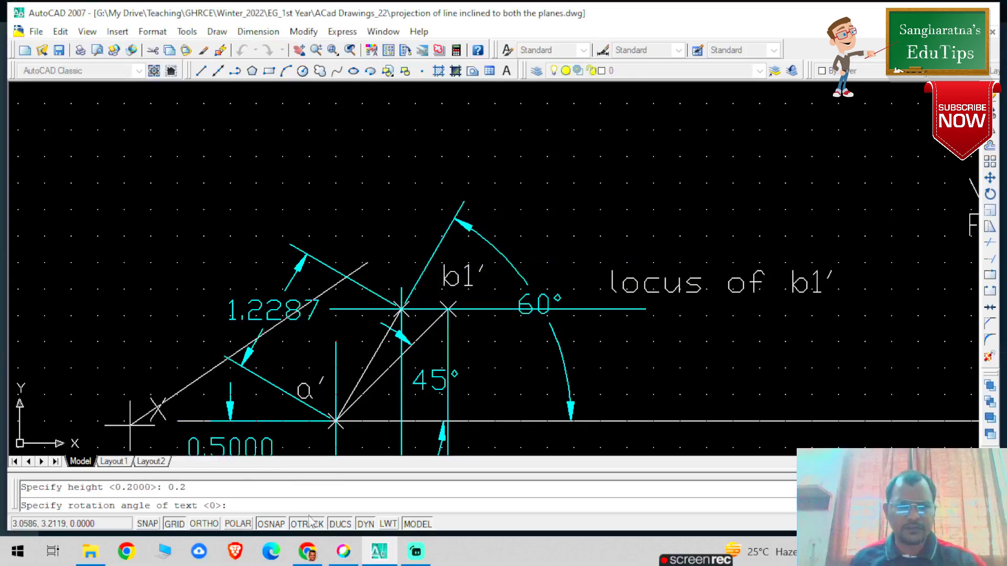
pyautogui.write('0')
pyautogui.press('Return')
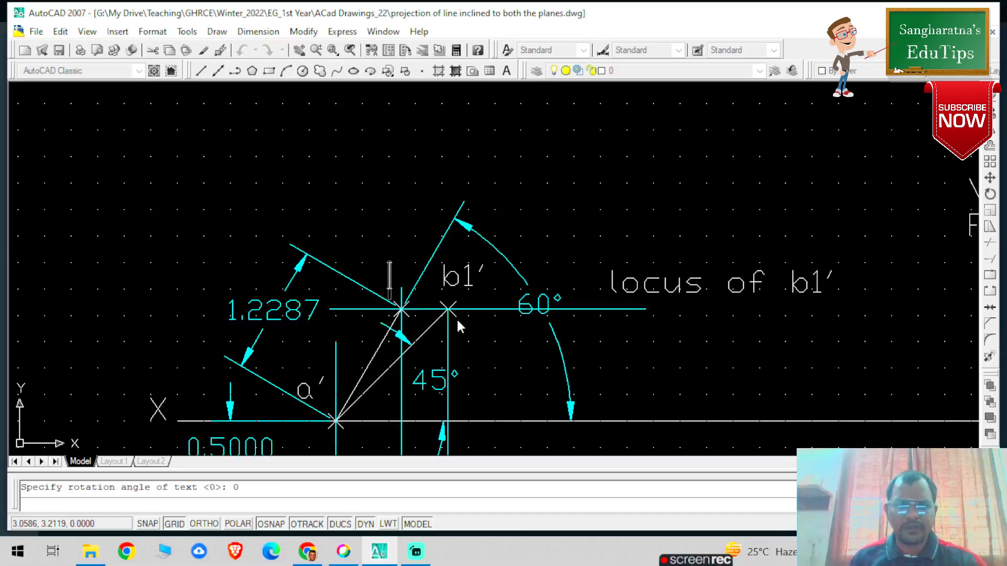
pyautogui.write("b'")
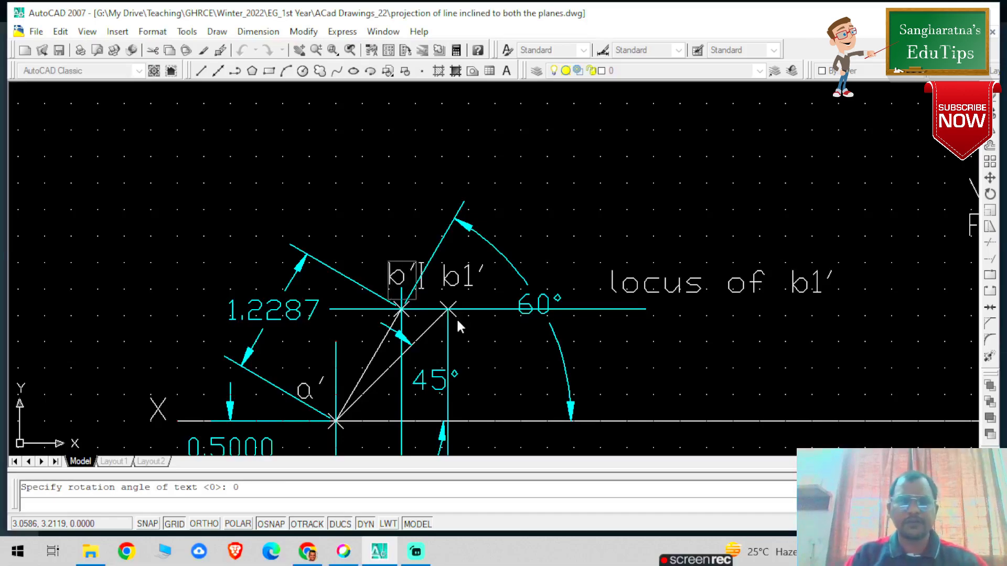
pyautogui.scroll(-2, 522, 341)
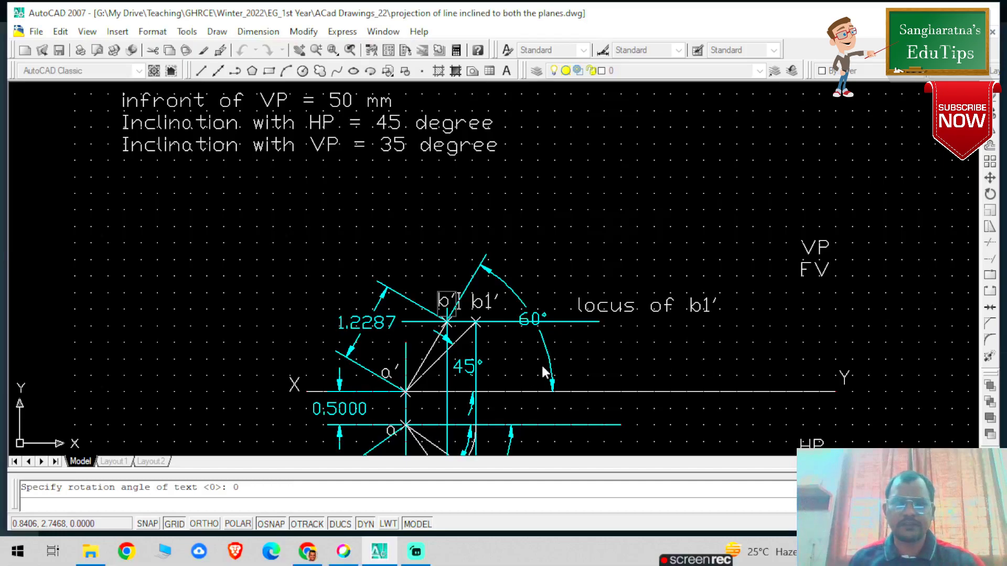
pyautogui.scroll(2, 542, 368)
pyautogui.scroll(-3, 469, 404)
pyautogui.scroll(3, 456, 436)
pyautogui.scroll(-2, 454, 432)
pyautogui.scroll(2, 451, 441)
pyautogui.scroll(-3, 446, 453)
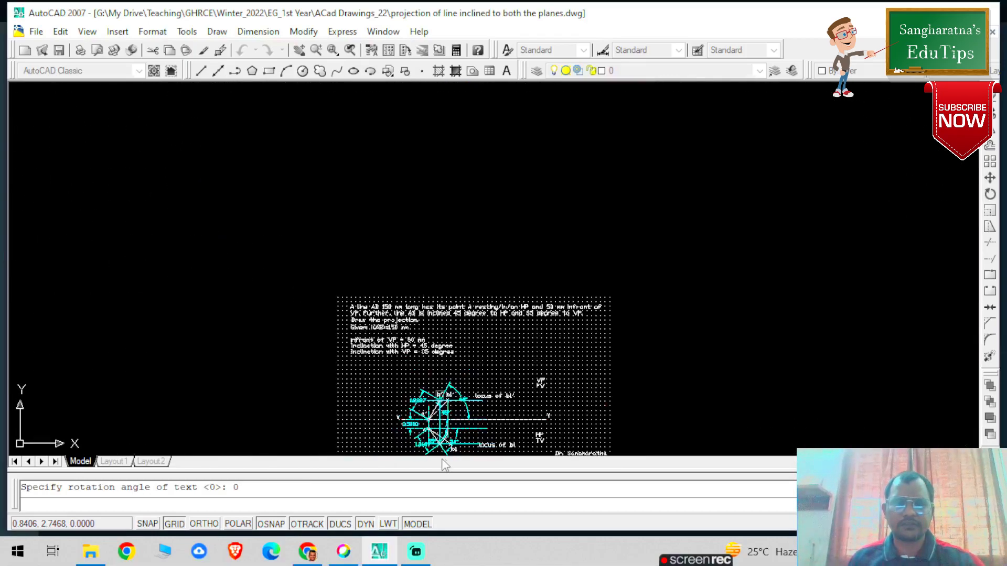
pyautogui.scroll(5, 443, 451)
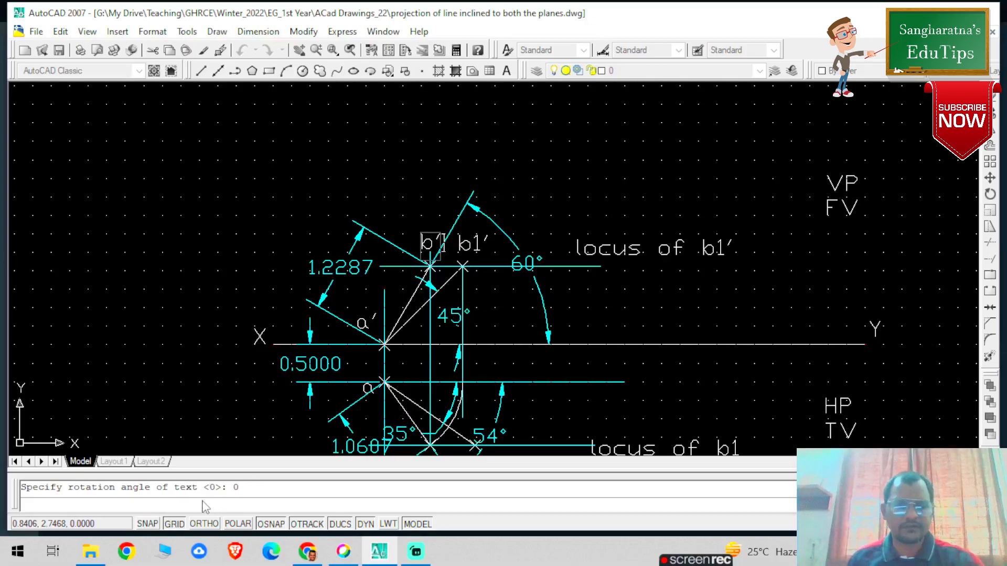
pyautogui.press('Escape')
pyautogui.write('dtex')
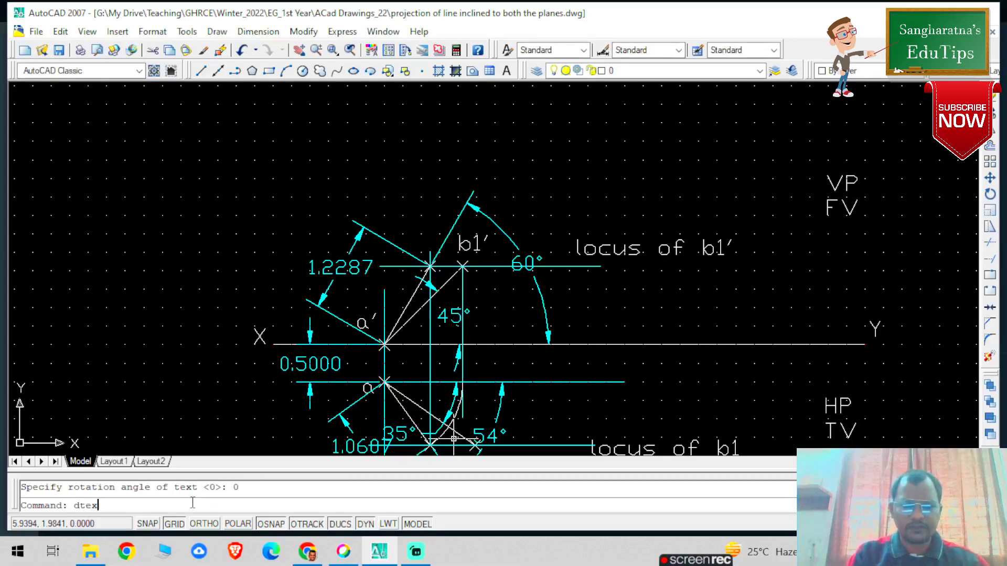
pyautogui.press('BackSpace')
pyautogui.press('BackSpace')
pyautogui.press('BackSpace')
pyautogui.press('BackSpace')
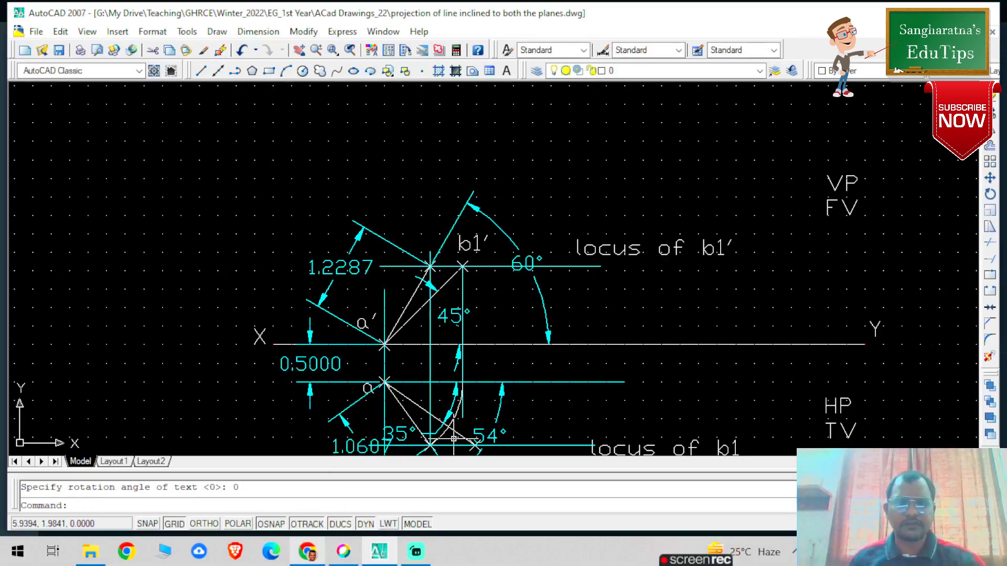
pyautogui.press('Escape')
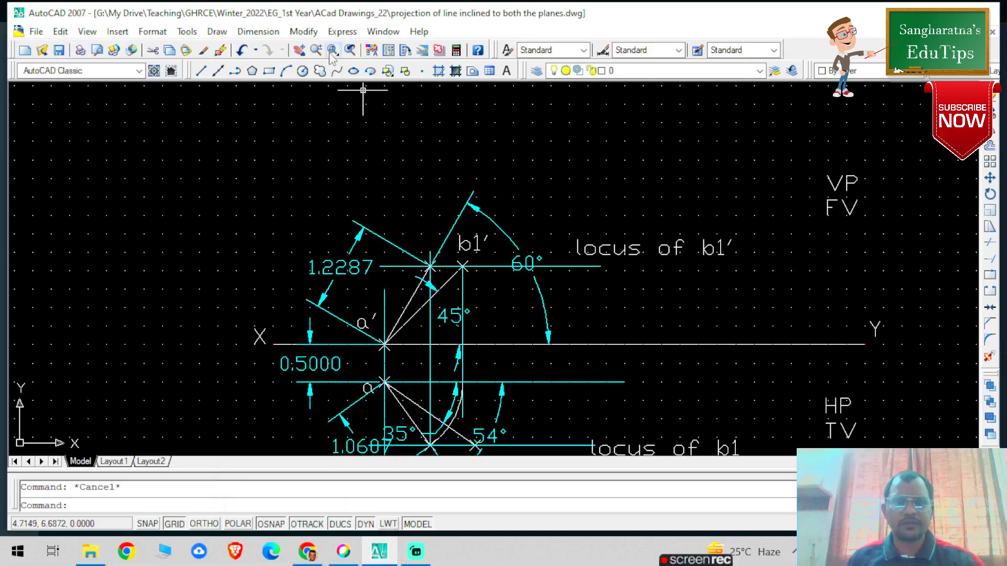
# - Add an aligned dimension to the front-view line from a' to b1', placed on its upper-left side beyond the existing aligned dimension
pyautogui.click(260, 32)
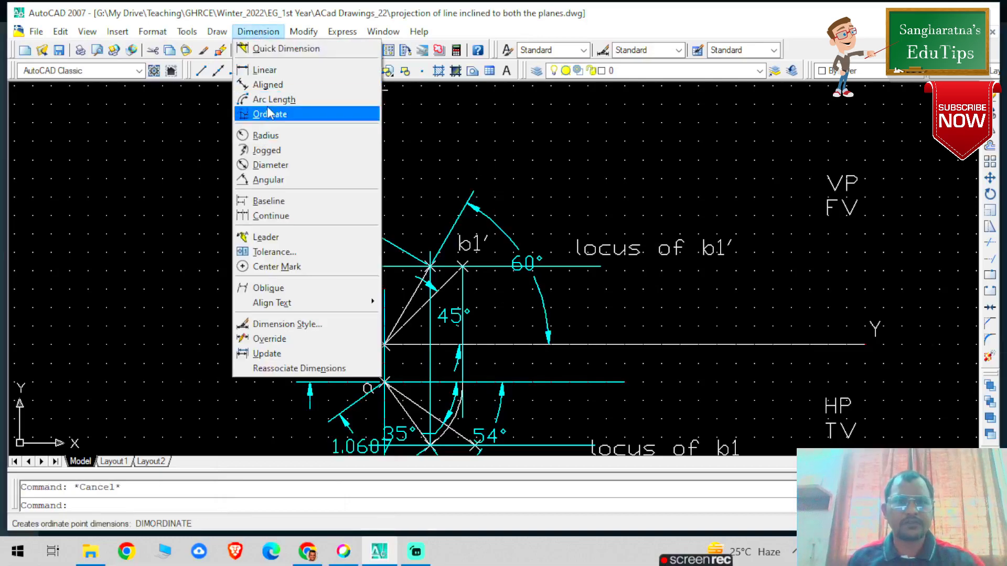
pyautogui.click(269, 84)
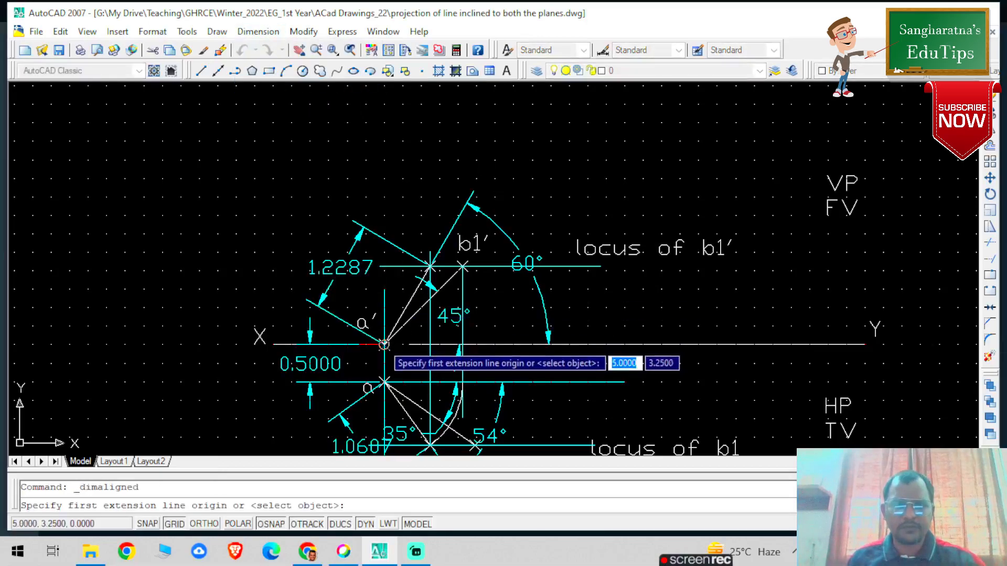
pyautogui.click(385, 344)
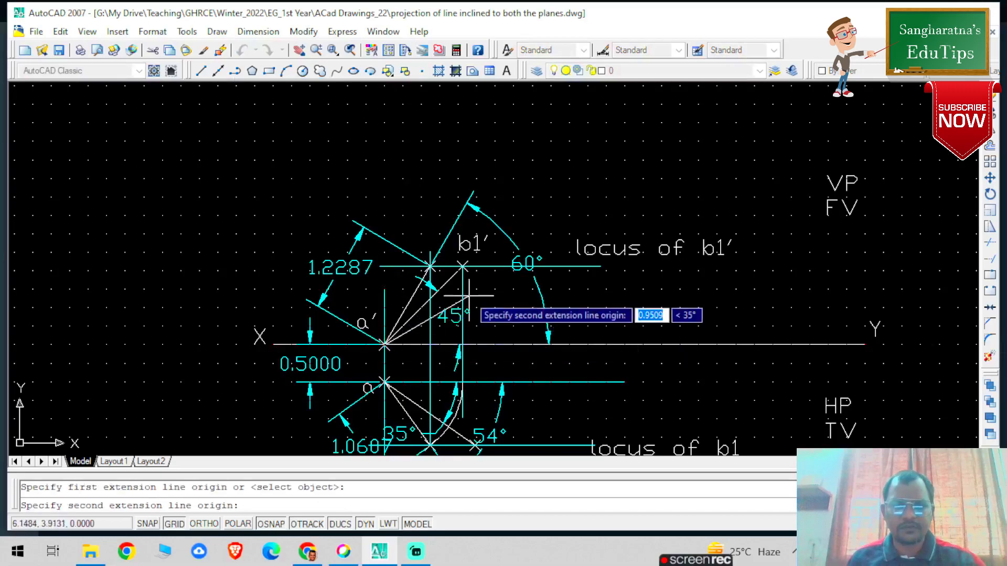
pyautogui.click(462, 266)
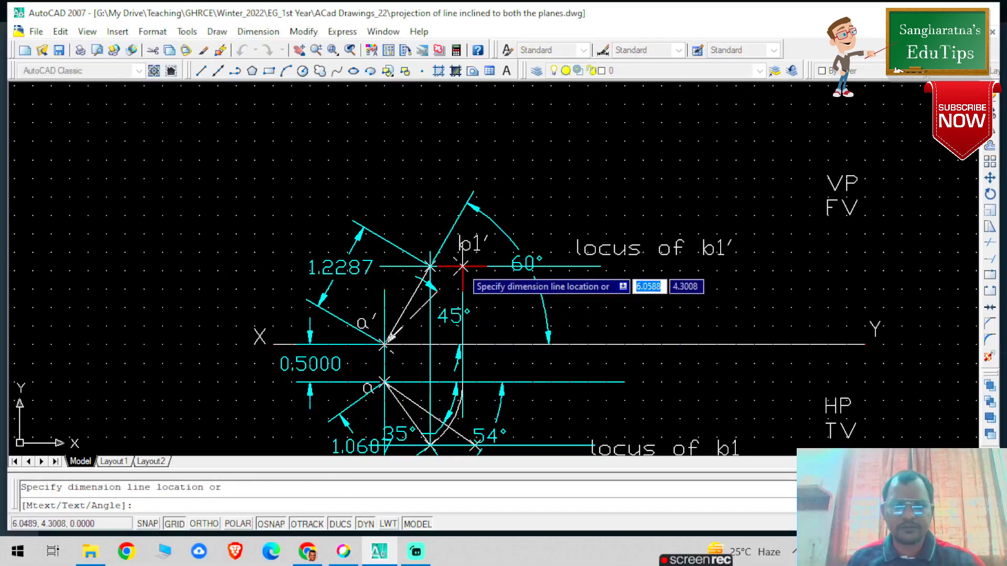
pyautogui.click(345, 193)
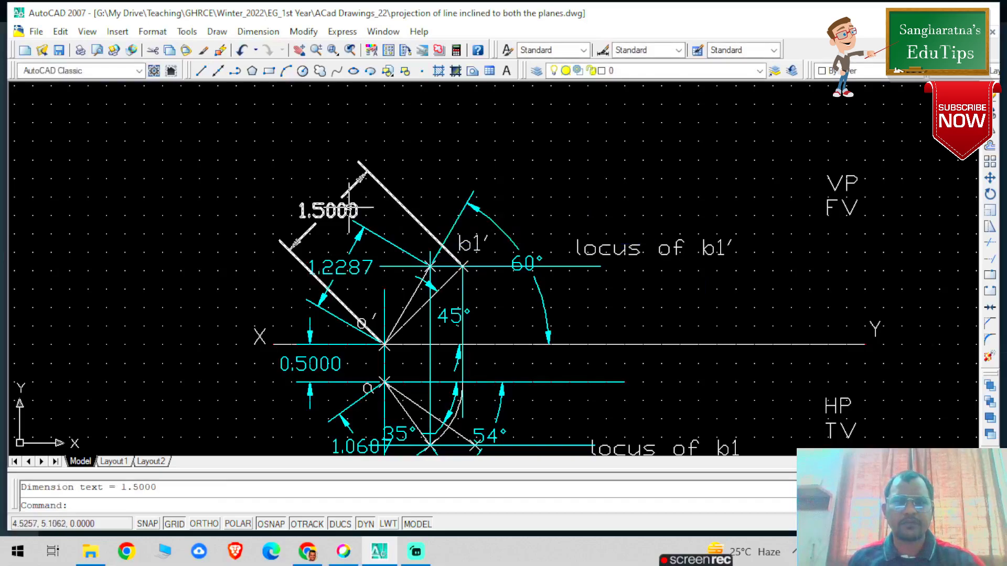
# - Change the colour of the aligned dimension on line a'b1' to cyan
pyautogui.click(328, 210)
pyautogui.click(850, 70)
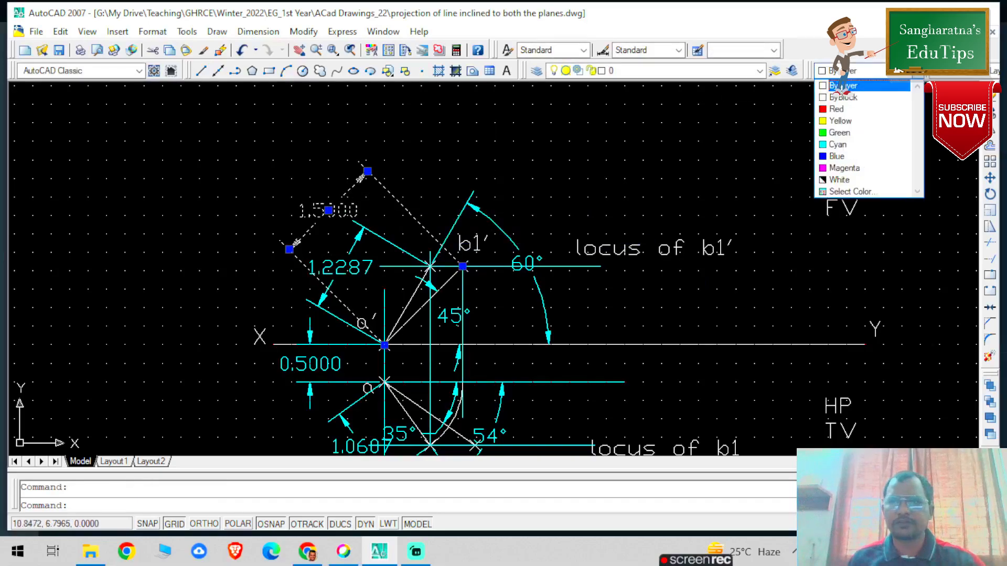
pyautogui.click(849, 142)
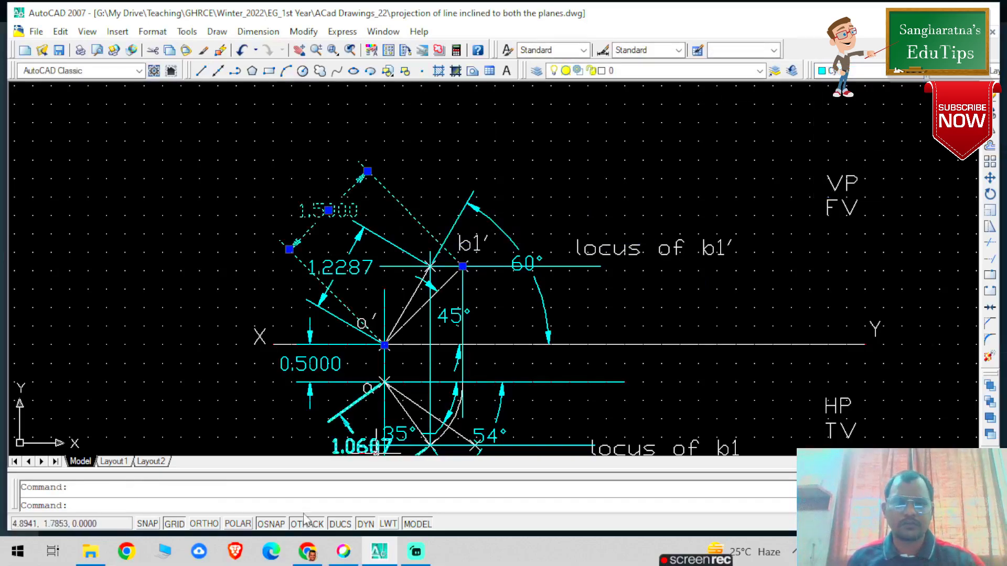
pyautogui.press('Escape')
# - Add an aligned dimension to the top-view line from a to b1, placed on its lower-left side beyond the existing aligned dimension
pyautogui.write('z')
pyautogui.press('Return')
pyautogui.write('a')
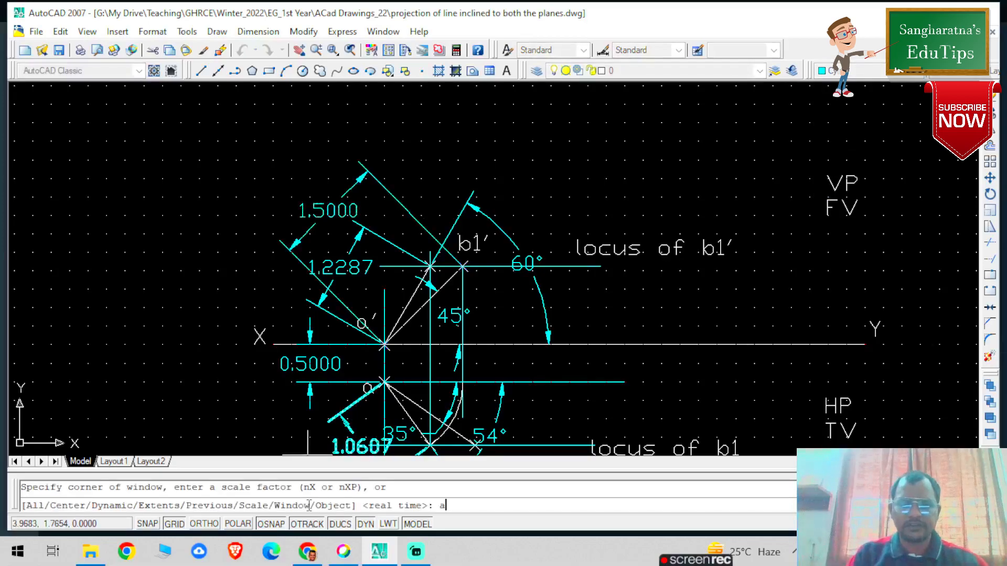
pyautogui.press('Return')
pyautogui.scroll(5, 393, 405)
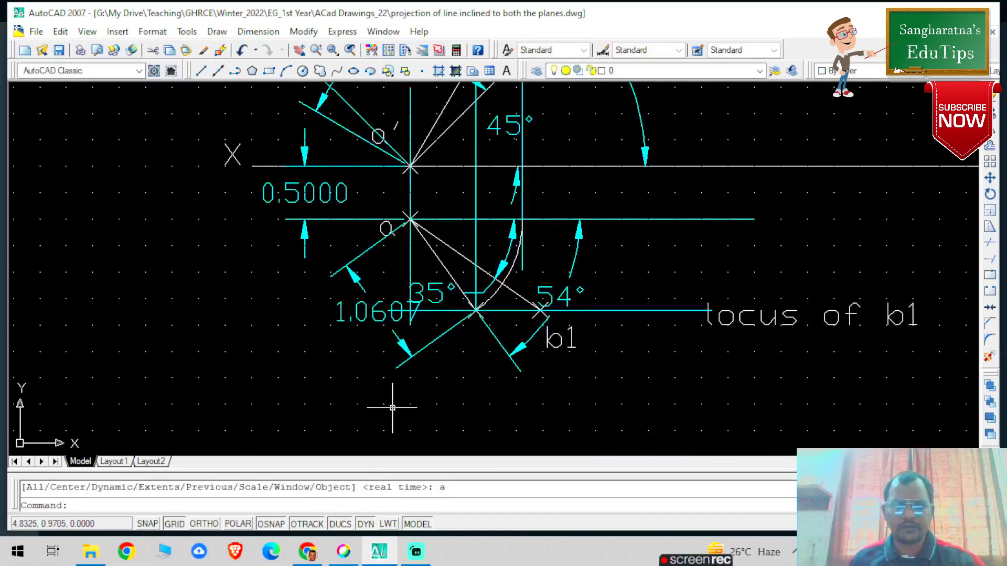
pyautogui.scroll(-1, 468, 353)
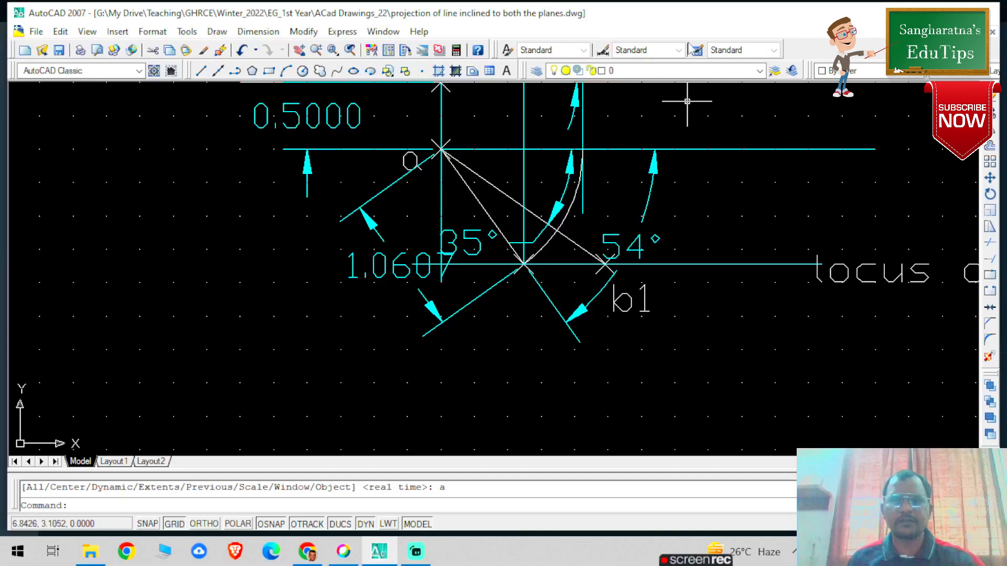
pyautogui.click(258, 32)
pyautogui.click(268, 85)
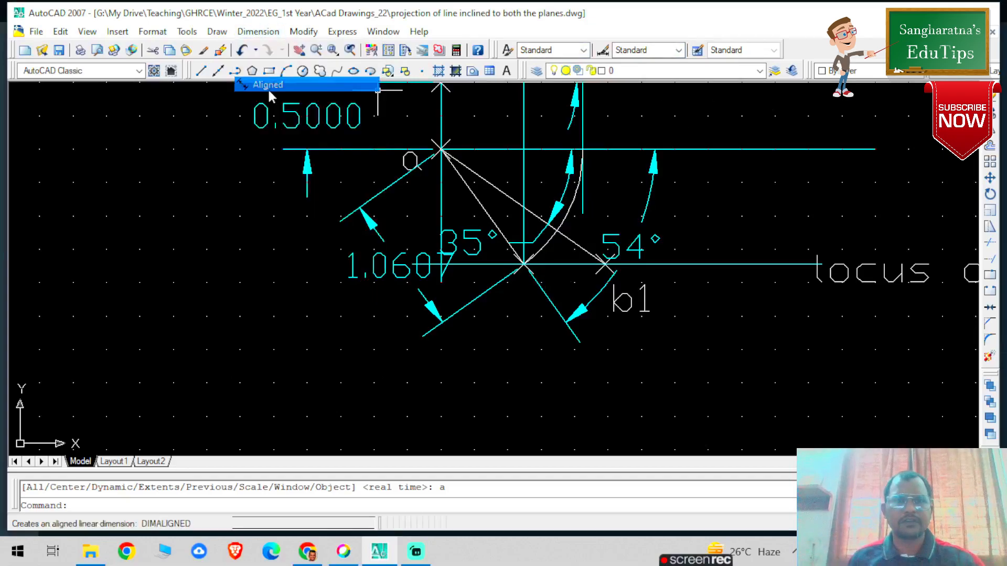
pyautogui.click(440, 149)
pyautogui.click(606, 263)
pyautogui.click(425, 417)
# - Change the colour of the aligned dimension on line ab1 to cyan
pyautogui.click(394, 393)
pyautogui.click(876, 71)
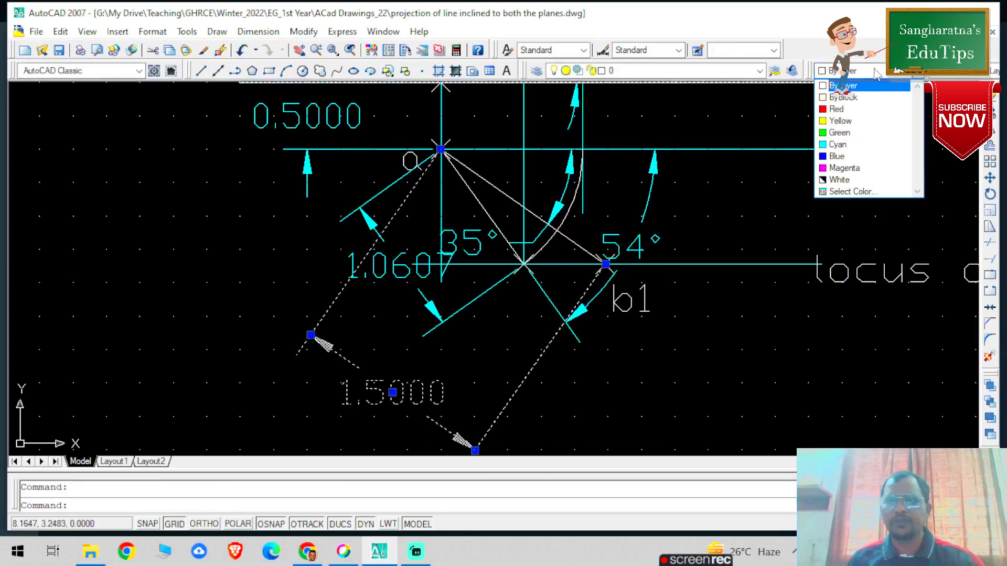
pyautogui.click(838, 144)
pyautogui.press('Escape')
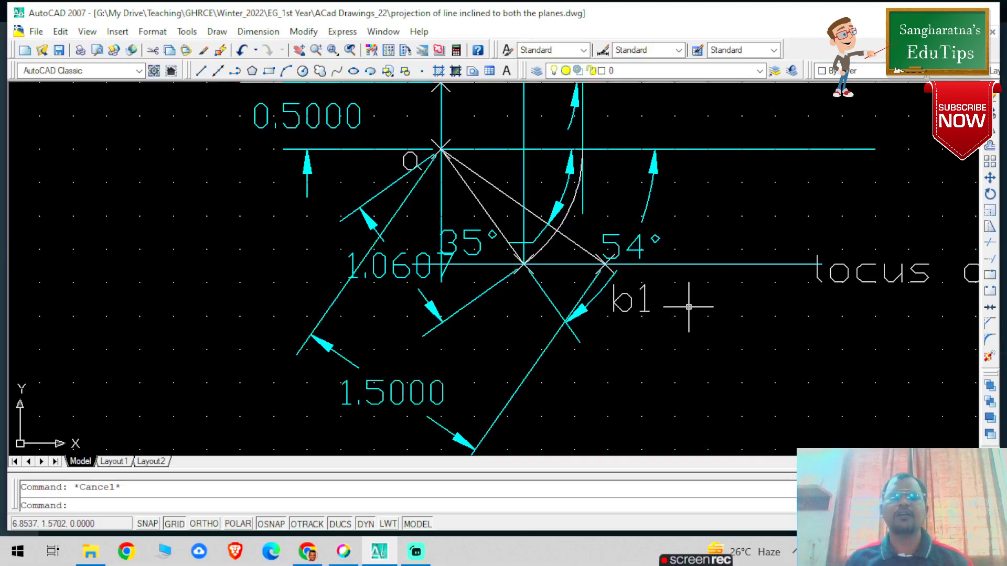
# - Add the single-line text label b' above the endpoint of the steeper front-view line, with rotation 0
pyautogui.scroll(-5, 688, 292)
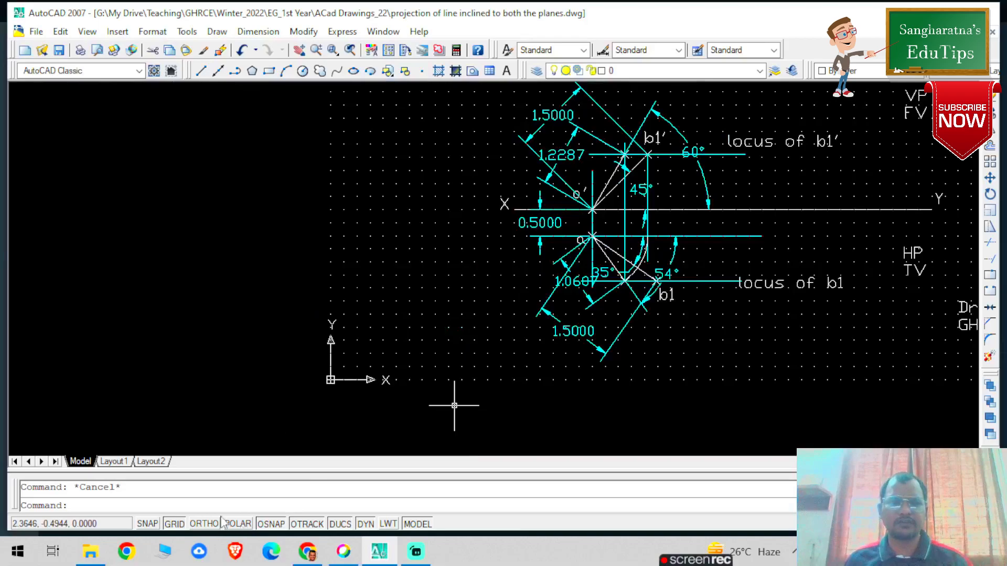
pyautogui.write('z')
pyautogui.press('Return')
pyautogui.write('a')
pyautogui.press('Return')
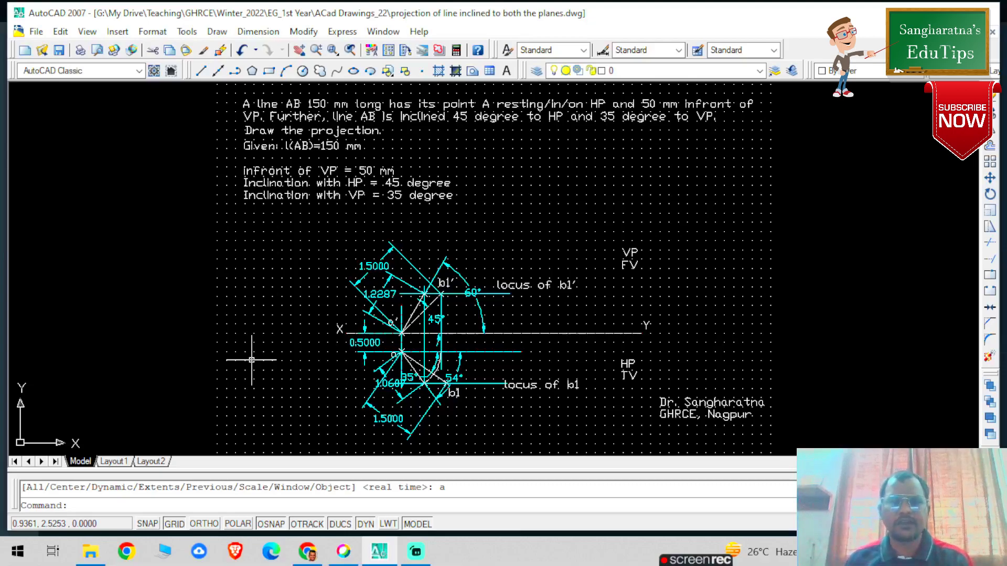
pyautogui.scroll(3, 470, 362)
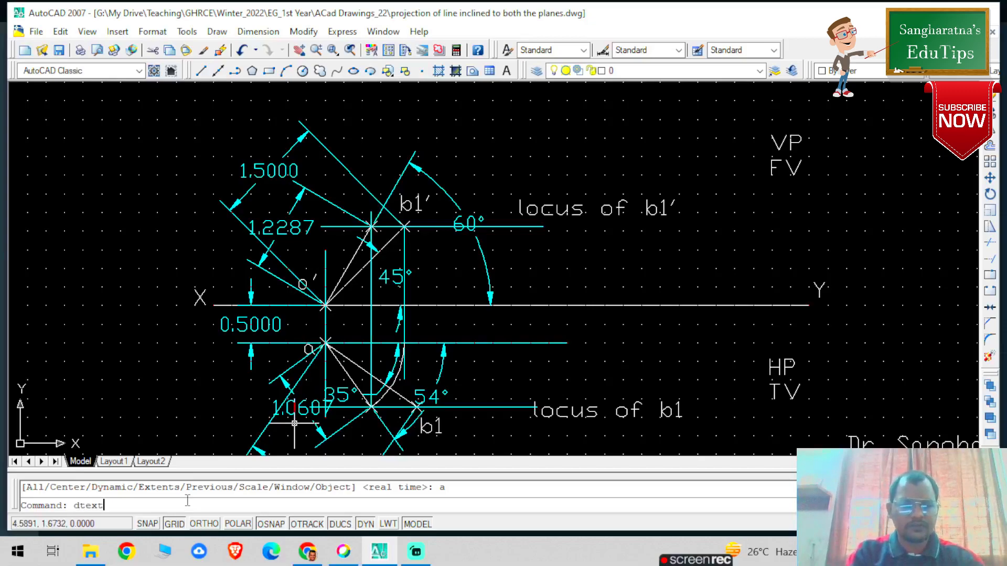
pyautogui.press('Return')
pyautogui.click(79, 337)
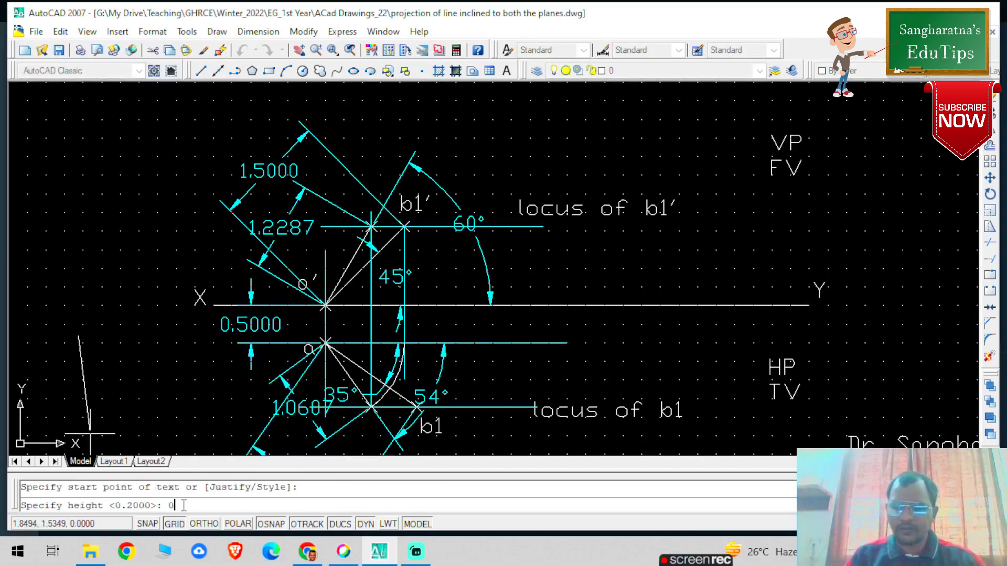
pyautogui.press('Return')
pyautogui.write('0')
pyautogui.press('Return')
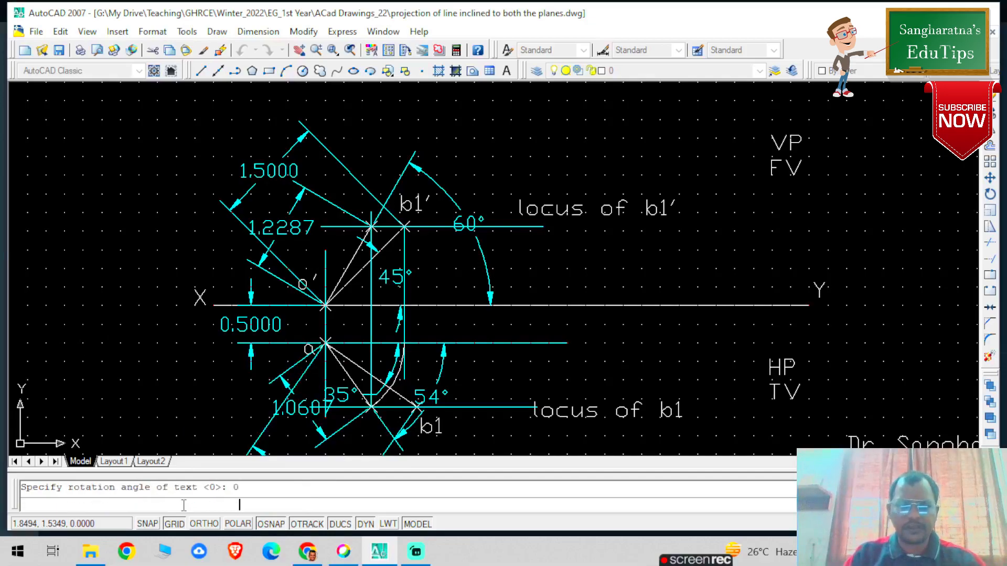
pyautogui.click(358, 211)
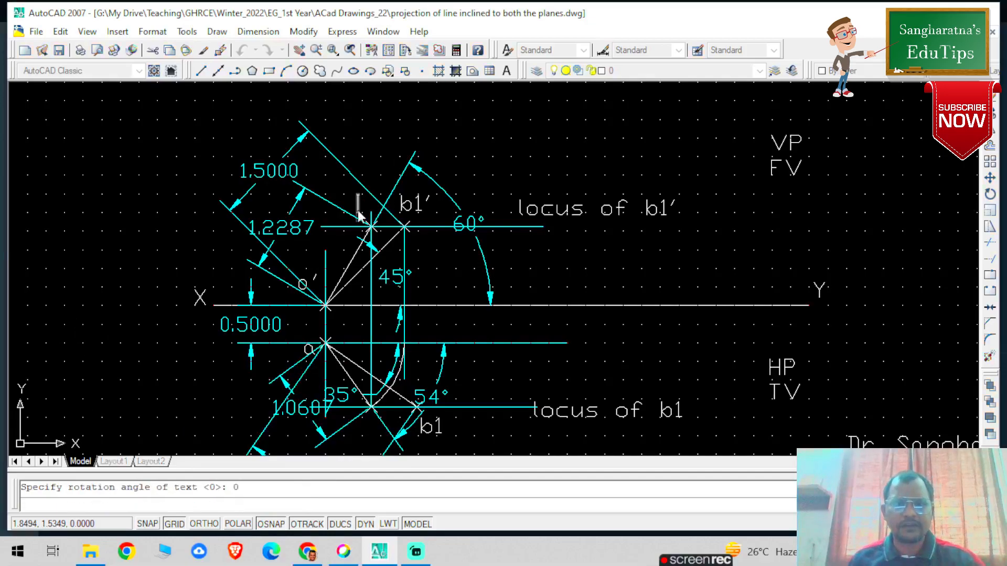
pyautogui.write('b')
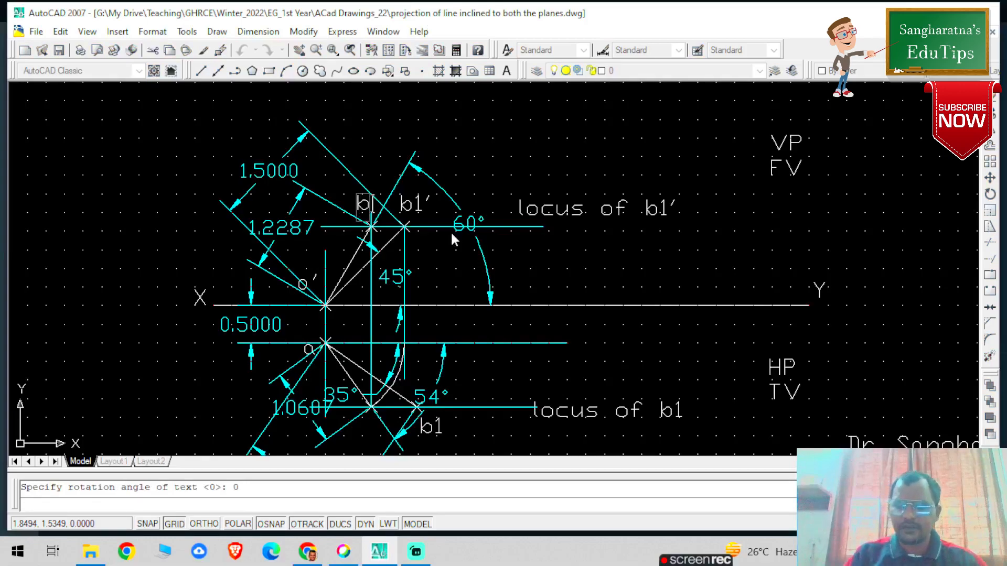
pyautogui.write("'")
# - Add the text label b below the endpoint of the steeper top-view line and finish the text command
pyautogui.click(475, 155)
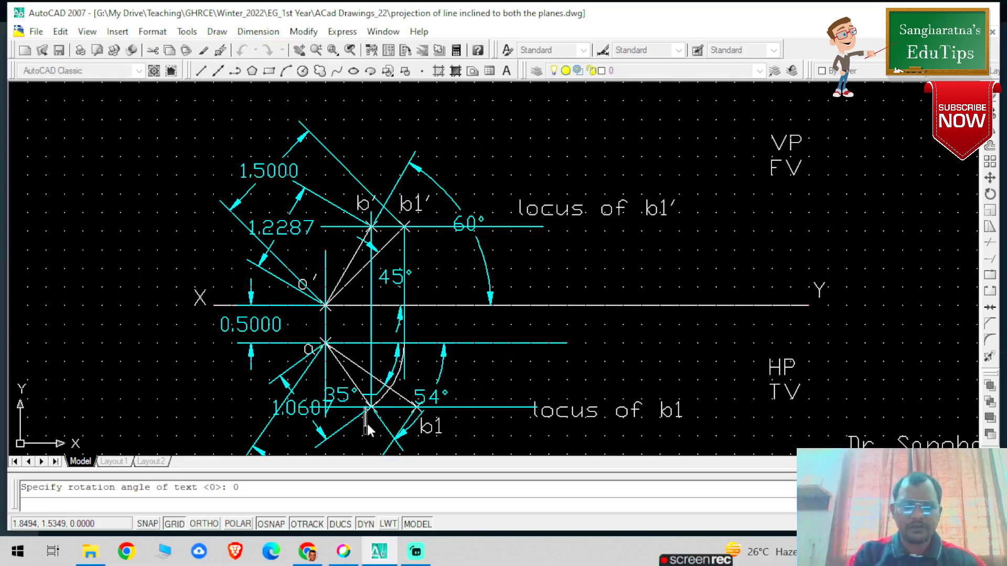
pyautogui.click(468, 431)
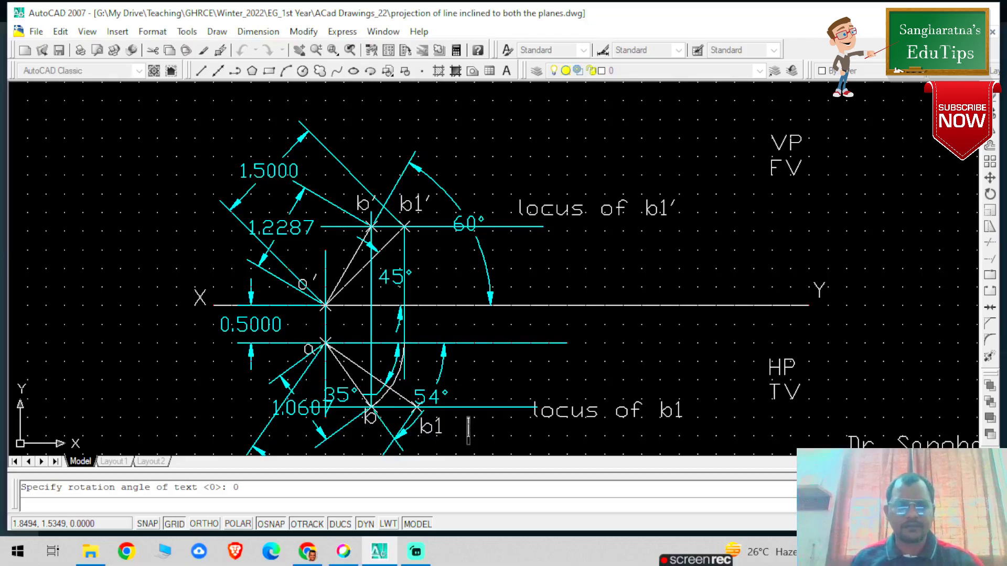
pyautogui.press('Return')
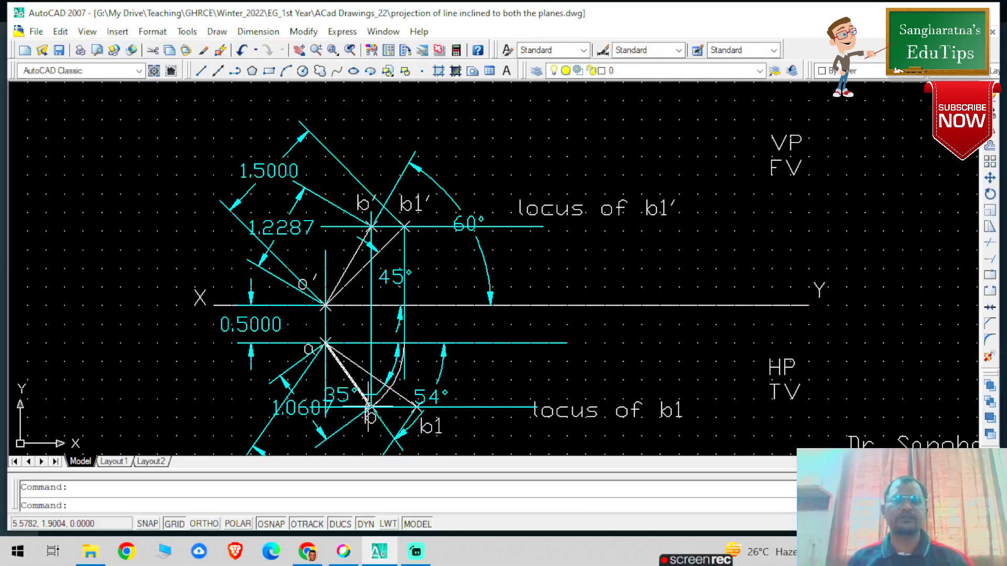